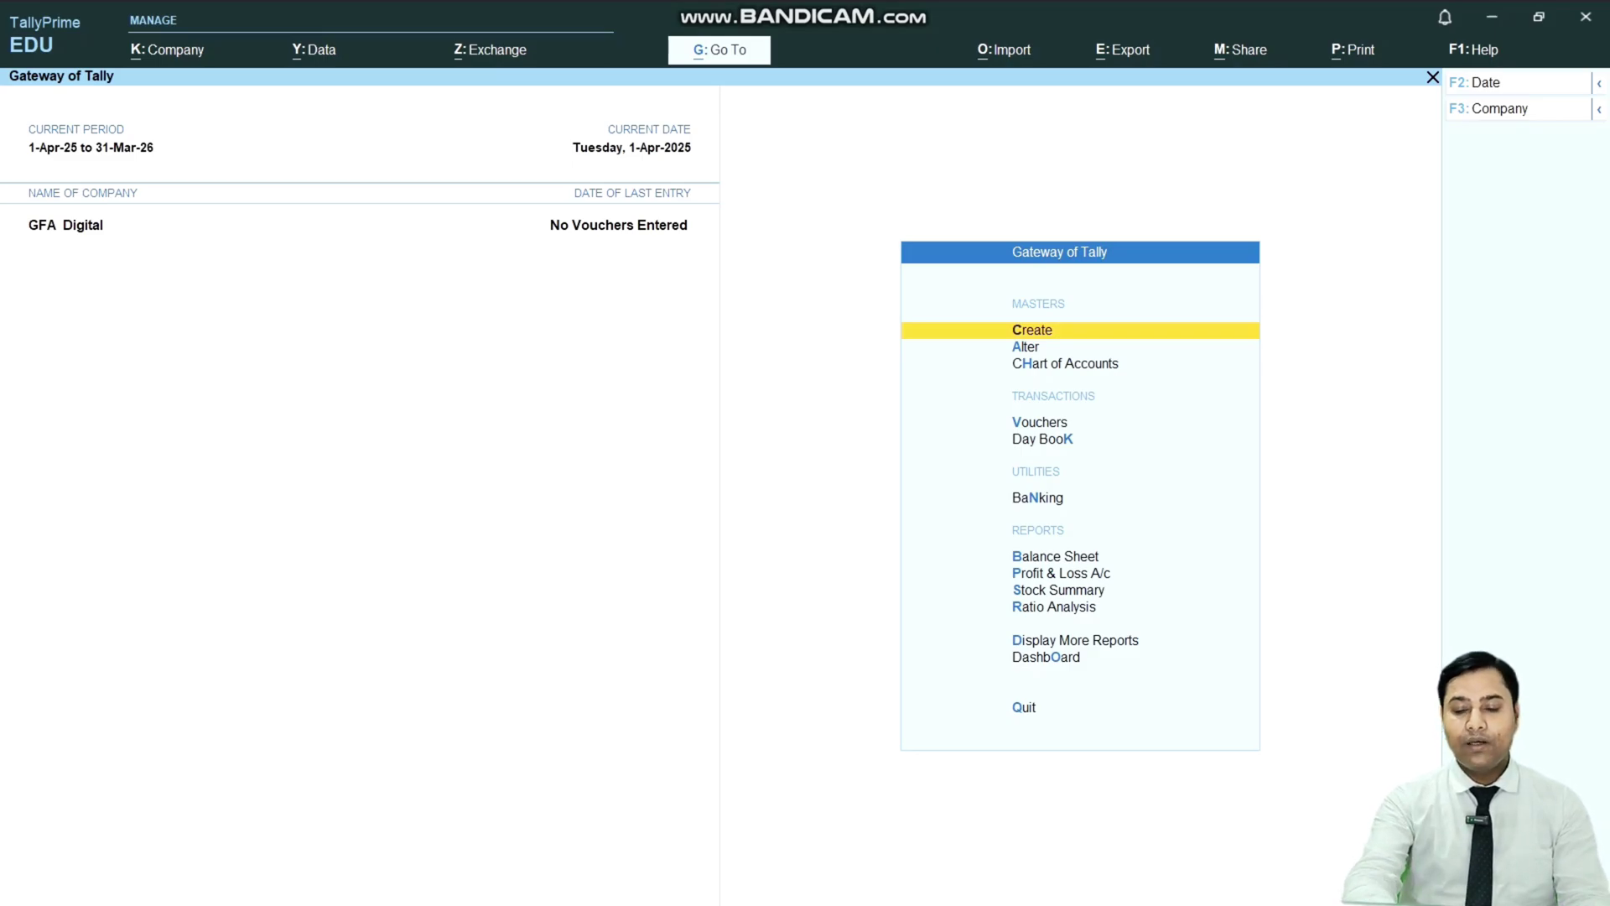
# Step: Enable Cost Centres in the company features of GFA Digital and save the feature settings
pyautogui.press('F11')
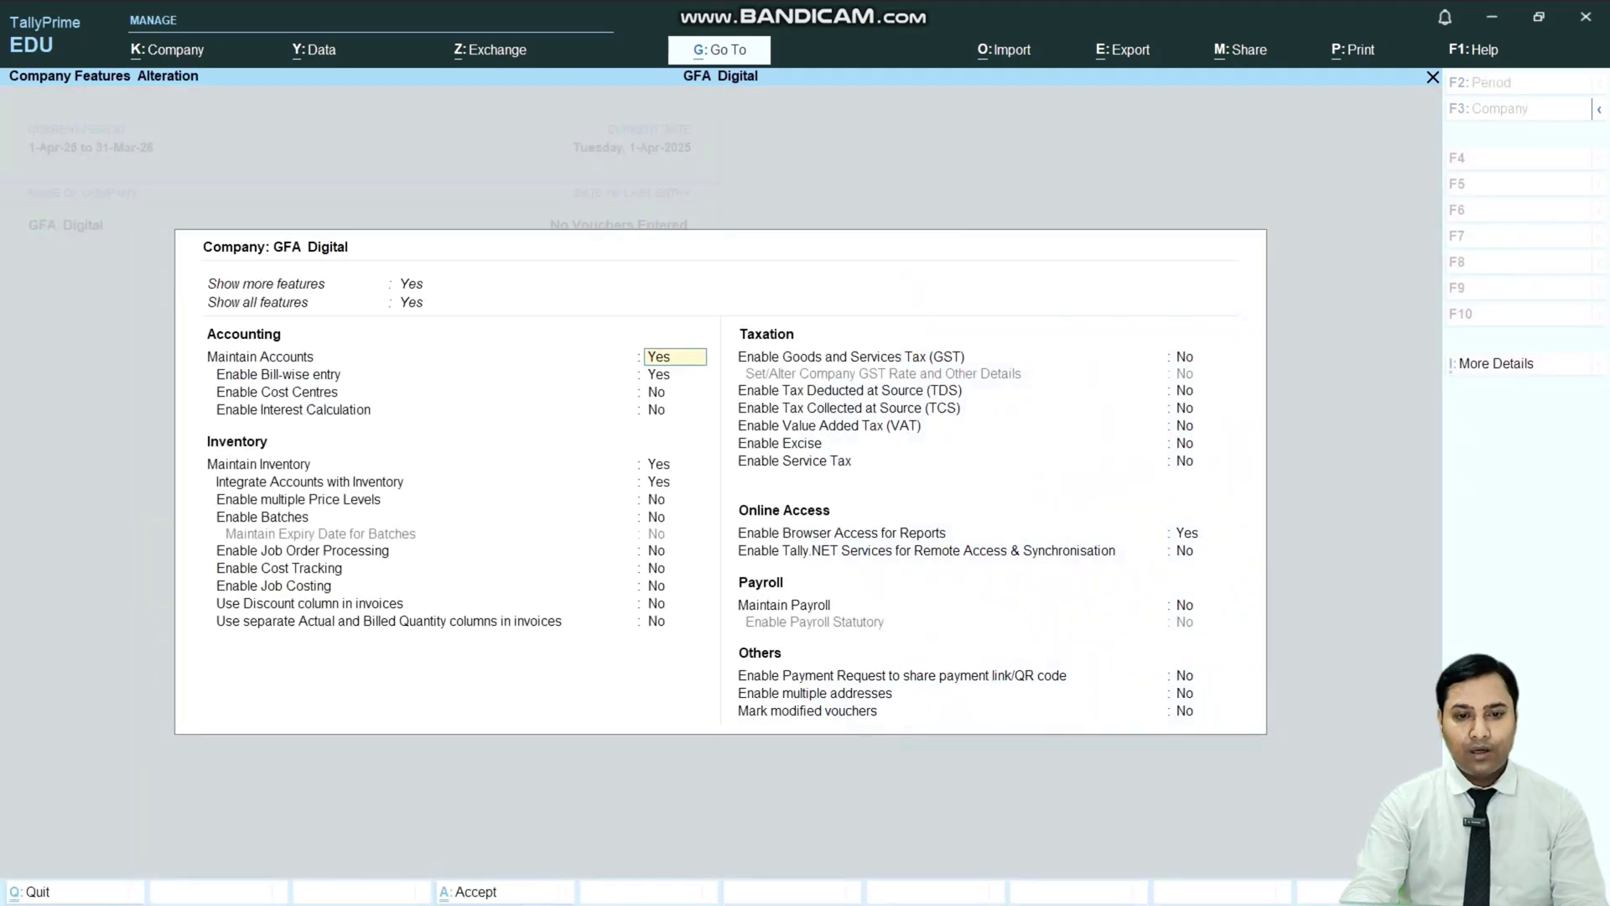
pyautogui.press('Return')
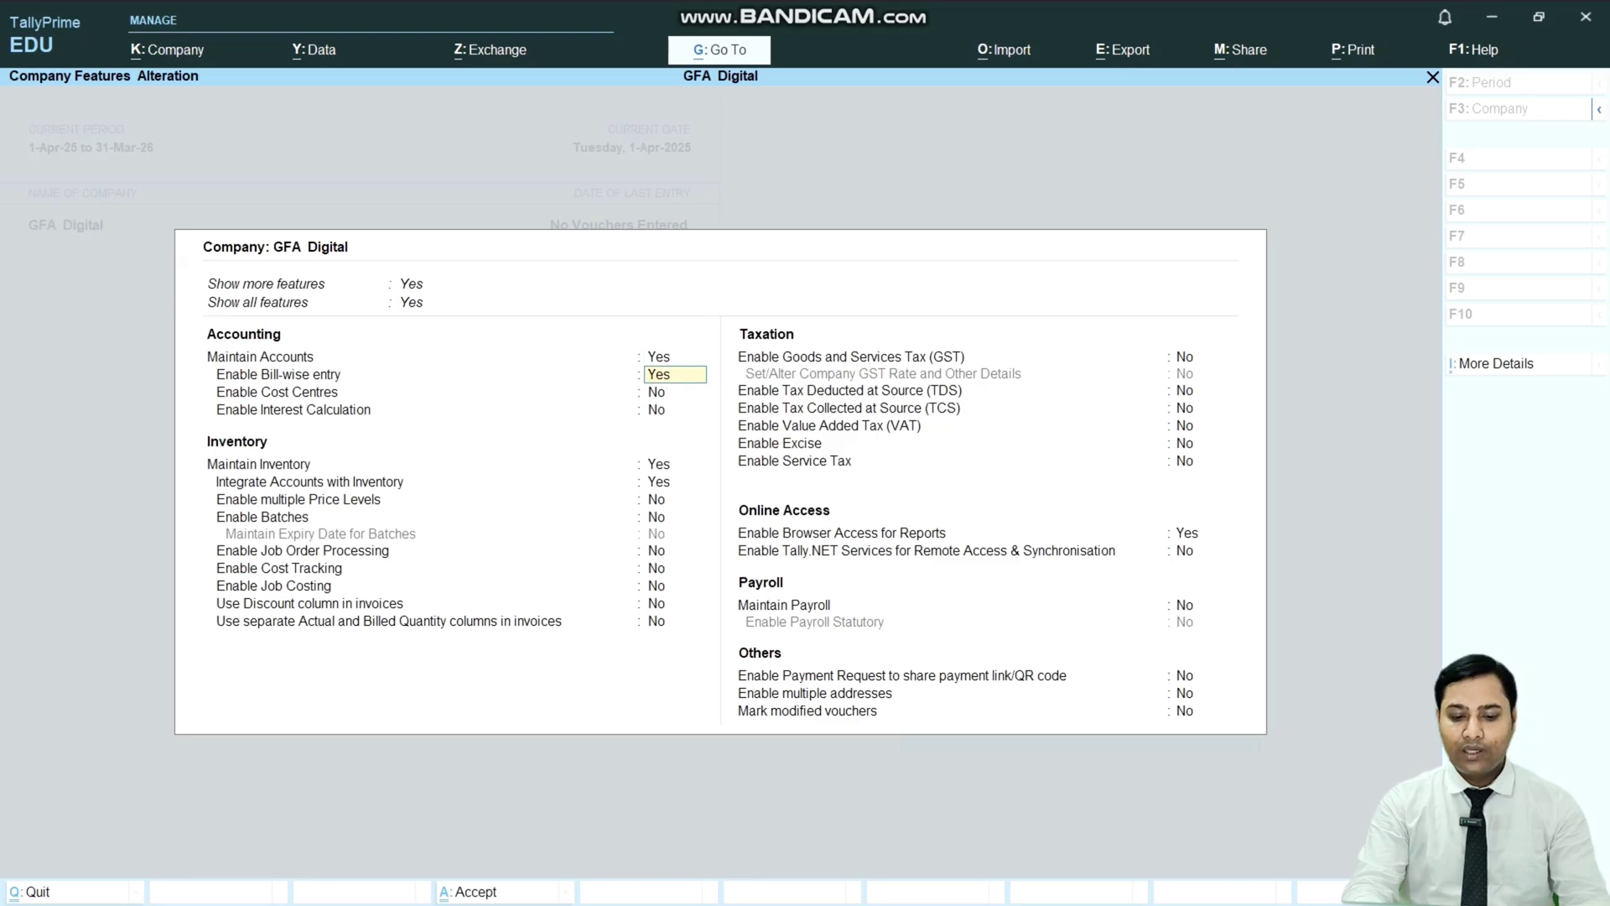
pyautogui.press('Return')
pyautogui.write('y')
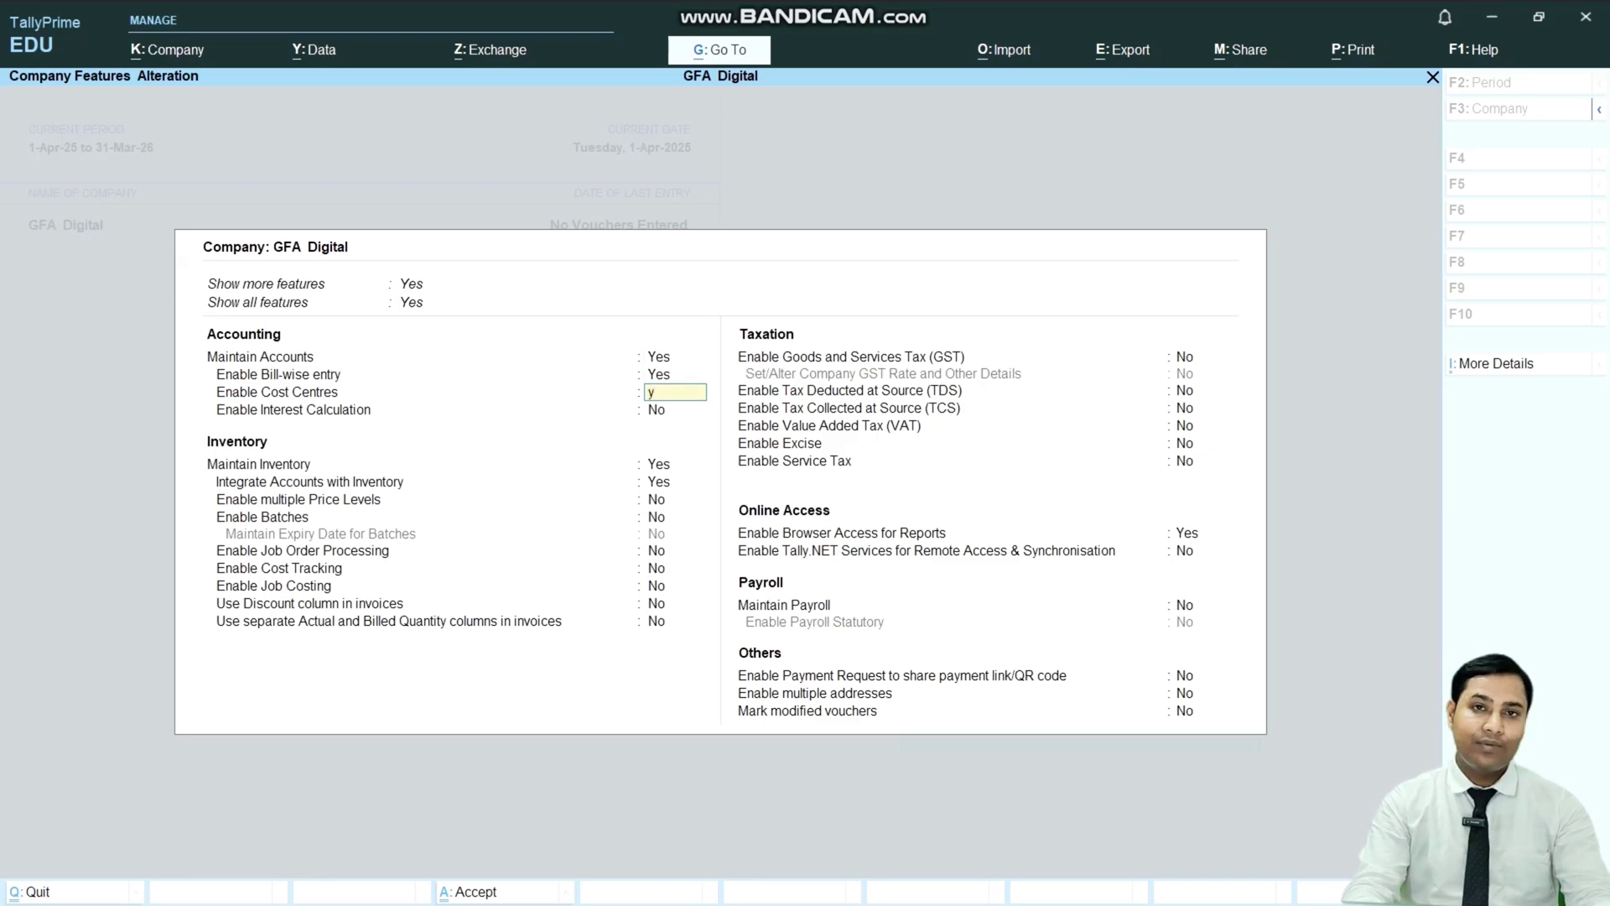
pyautogui.press('Return')
pyautogui.hotkey('ctrl', 'a')
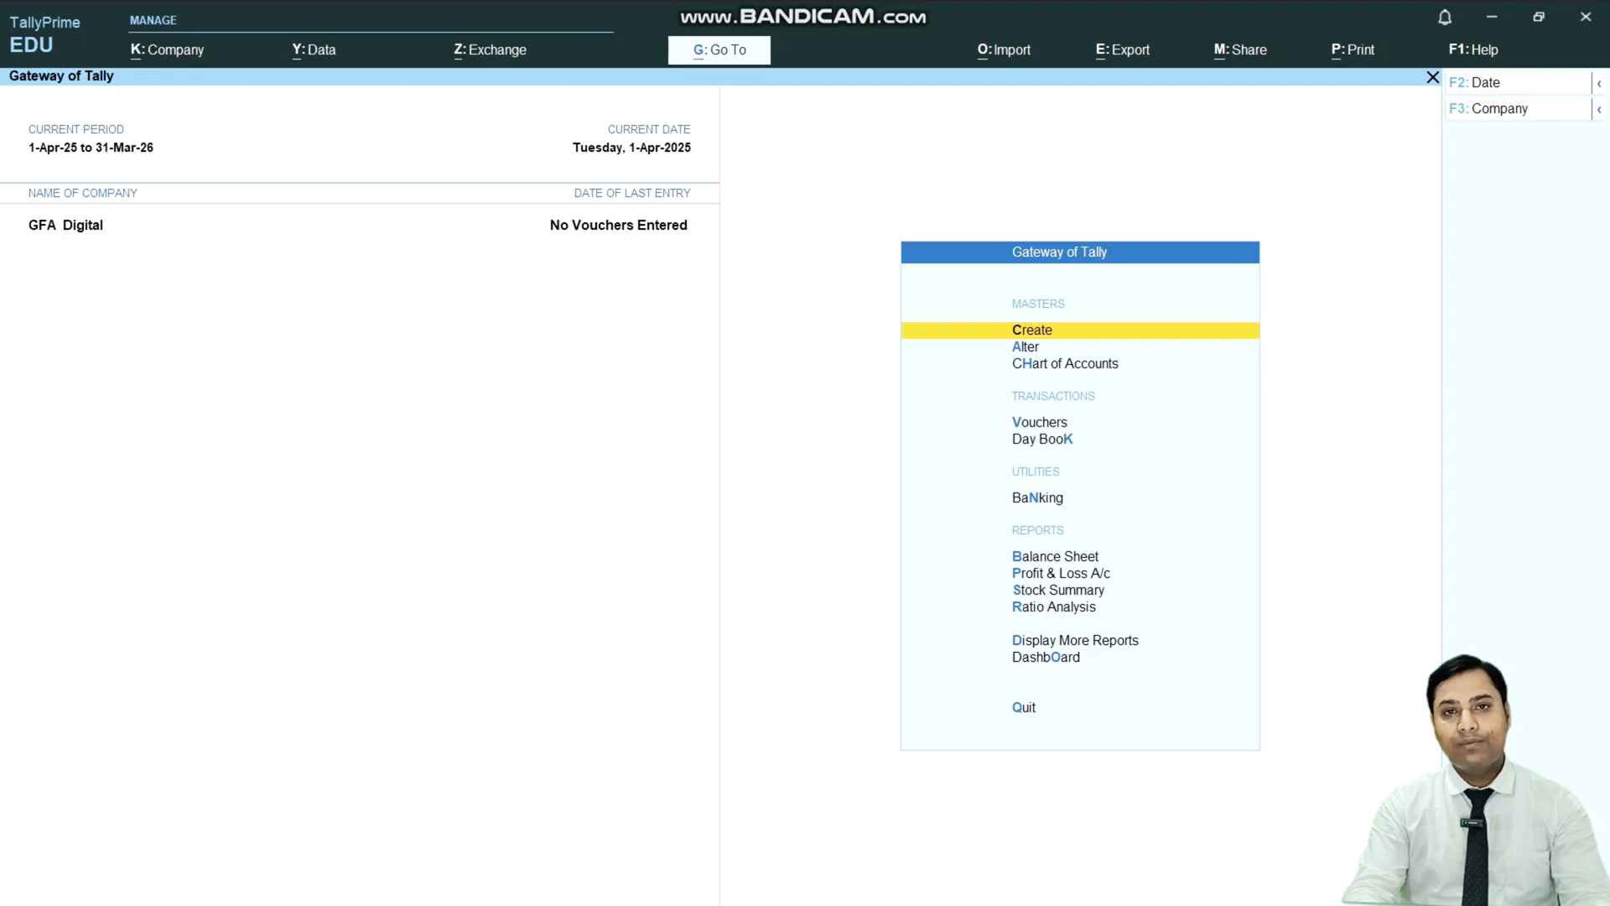
# Step: Expand the list of masters available for creation and open the creation form for a Cost Category
pyautogui.press('Return')
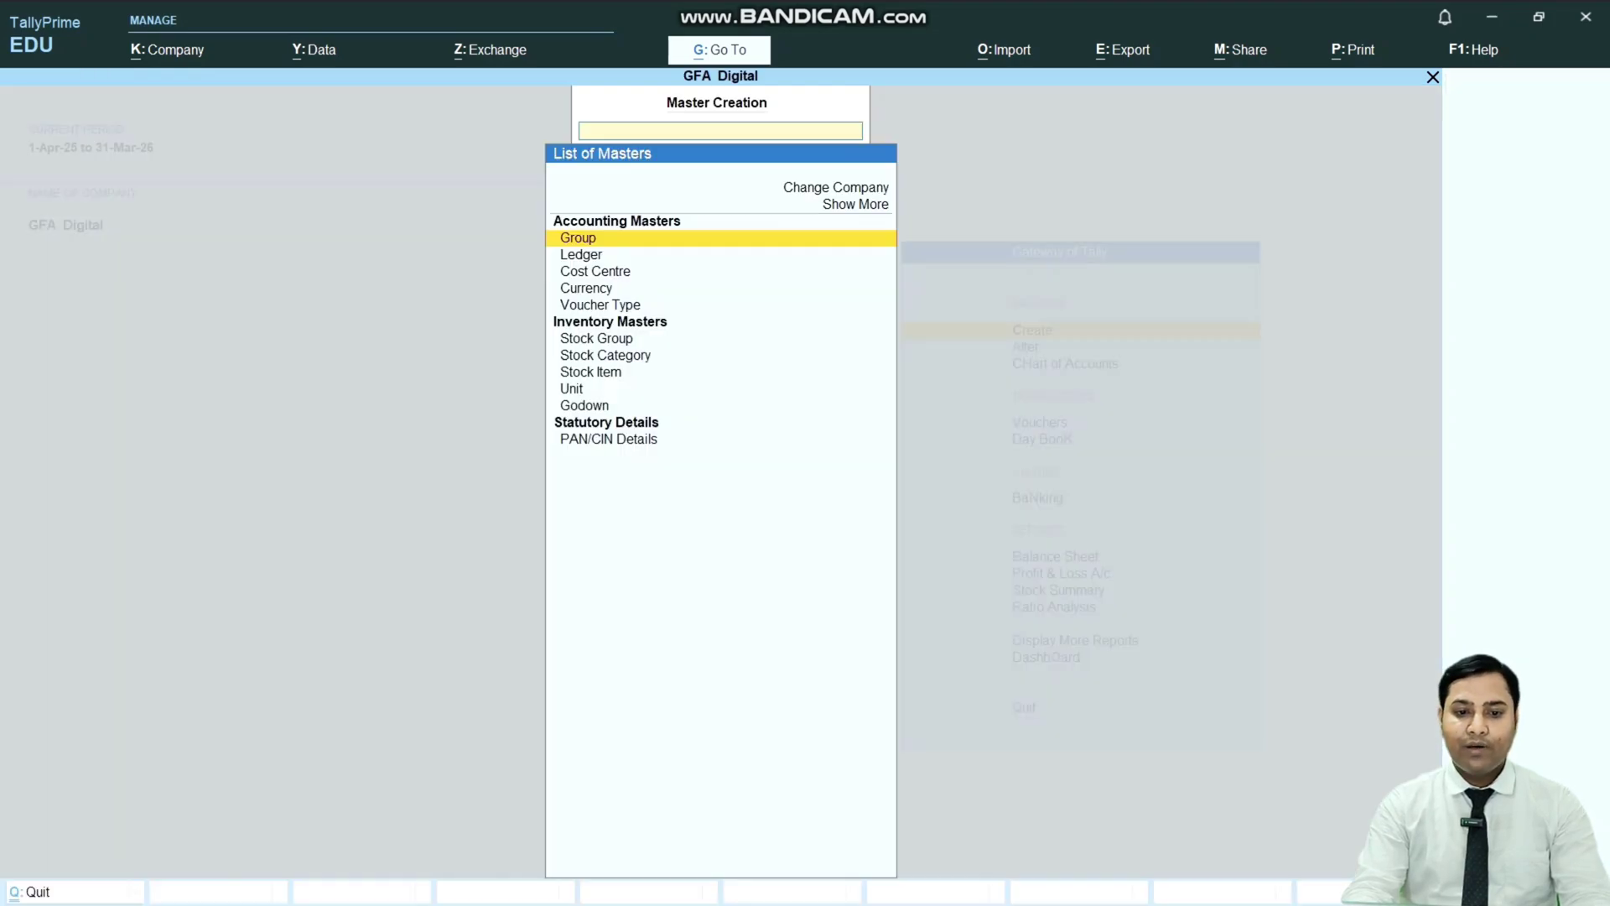
pyautogui.press('Down')
pyautogui.press('Down')
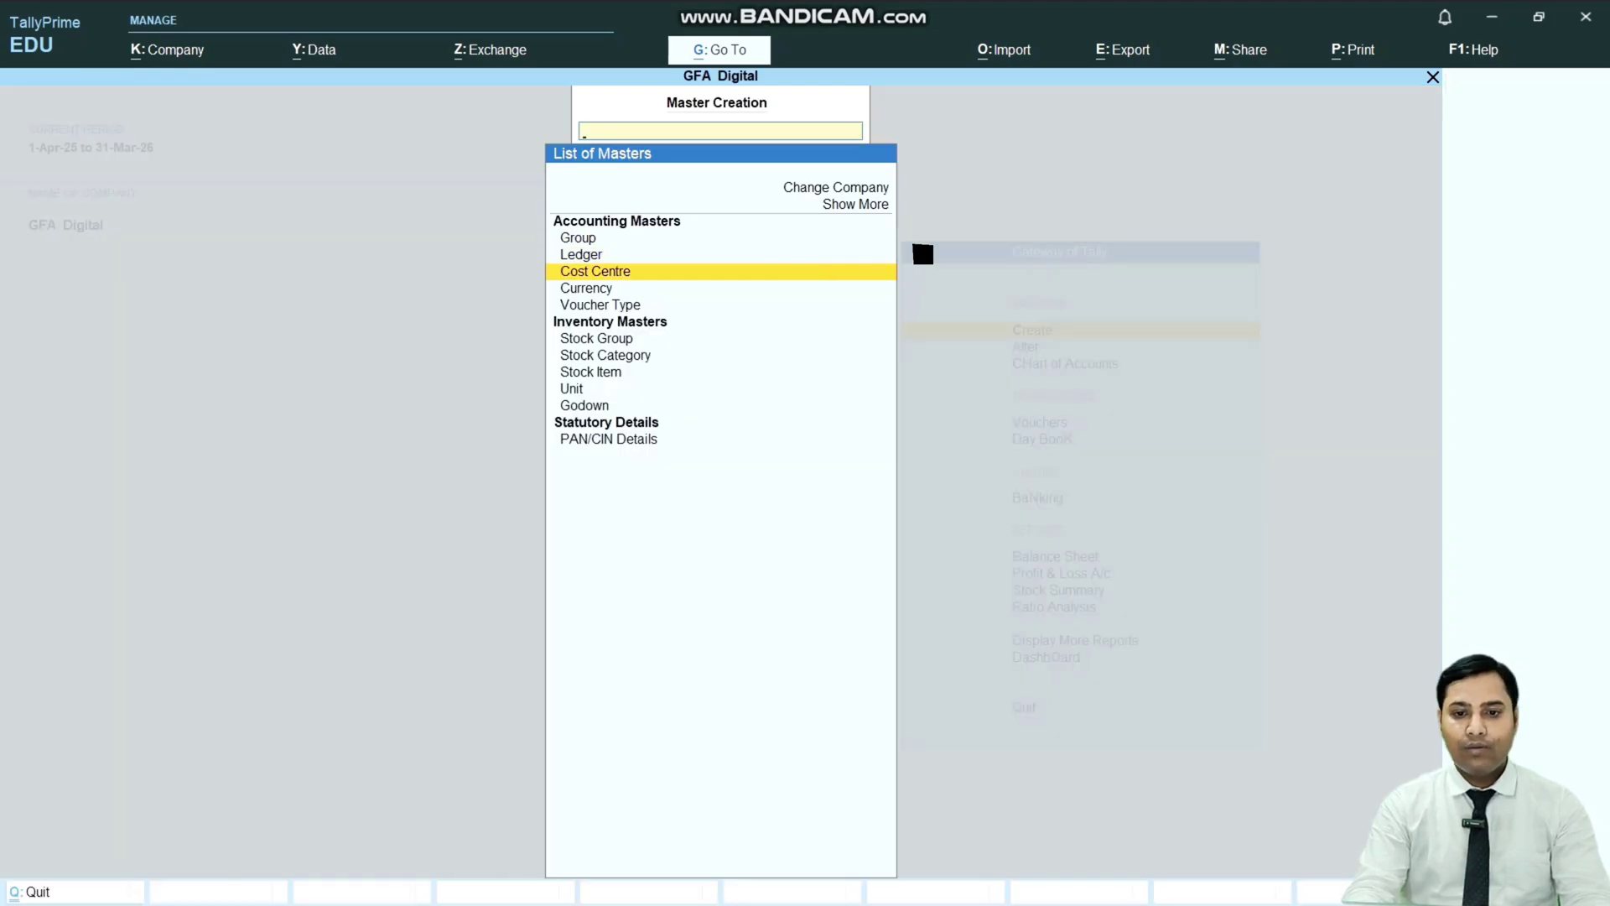
pyautogui.press('Up')
pyautogui.press('Up')
pyautogui.press('Up')
pyautogui.press('Return')
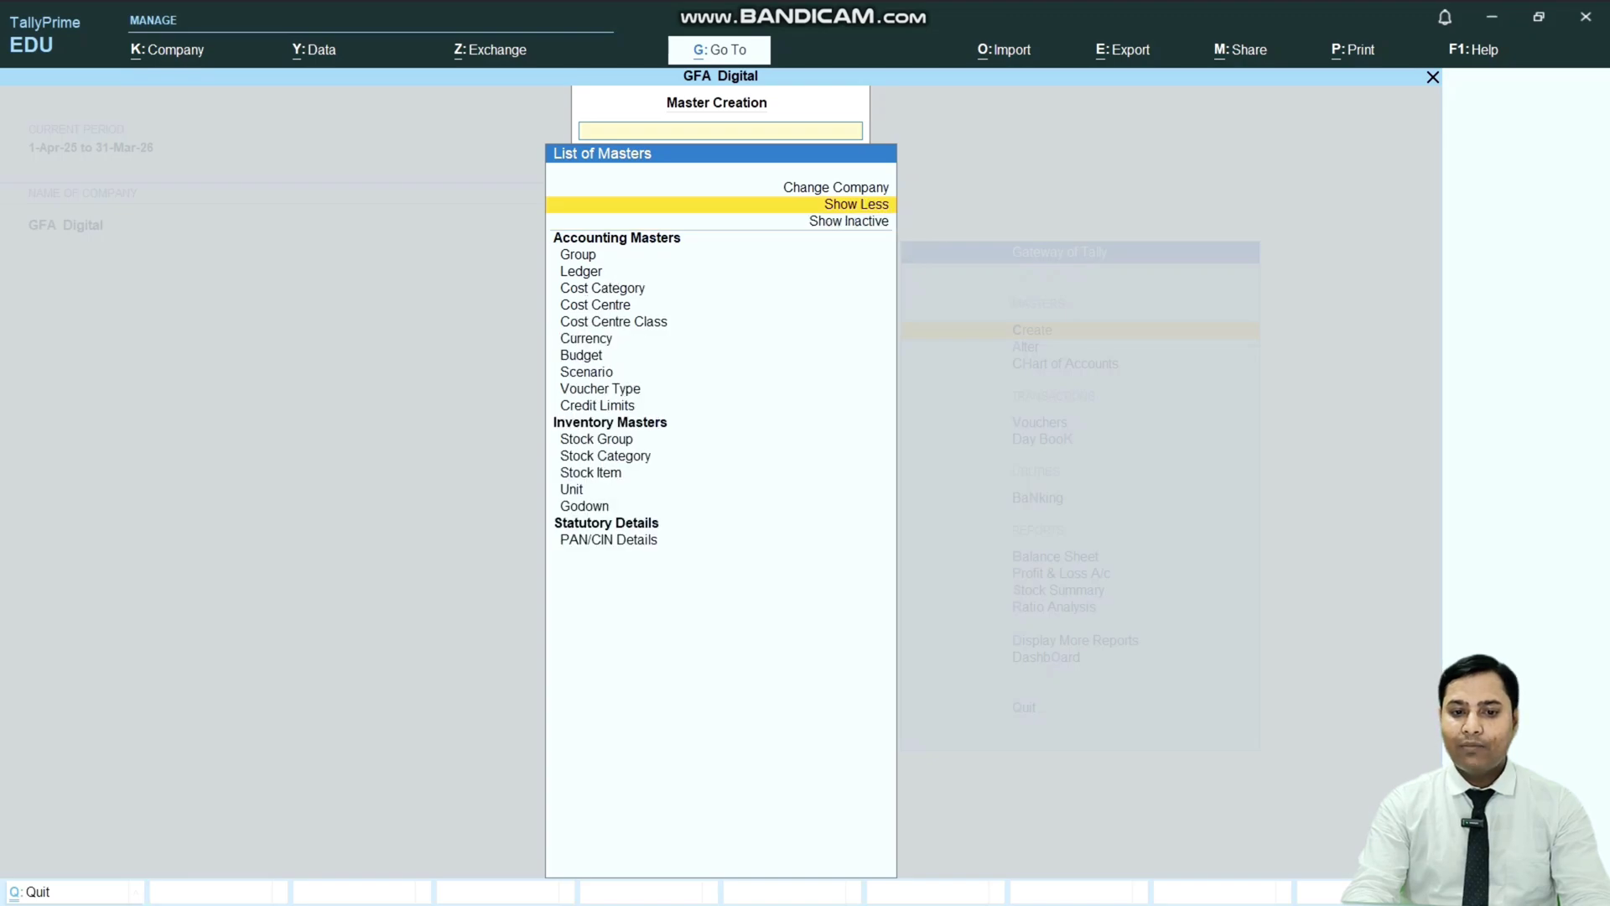
pyautogui.press('Down')
pyautogui.press('Down')
pyautogui.press('Down')
pyautogui.press('Down')
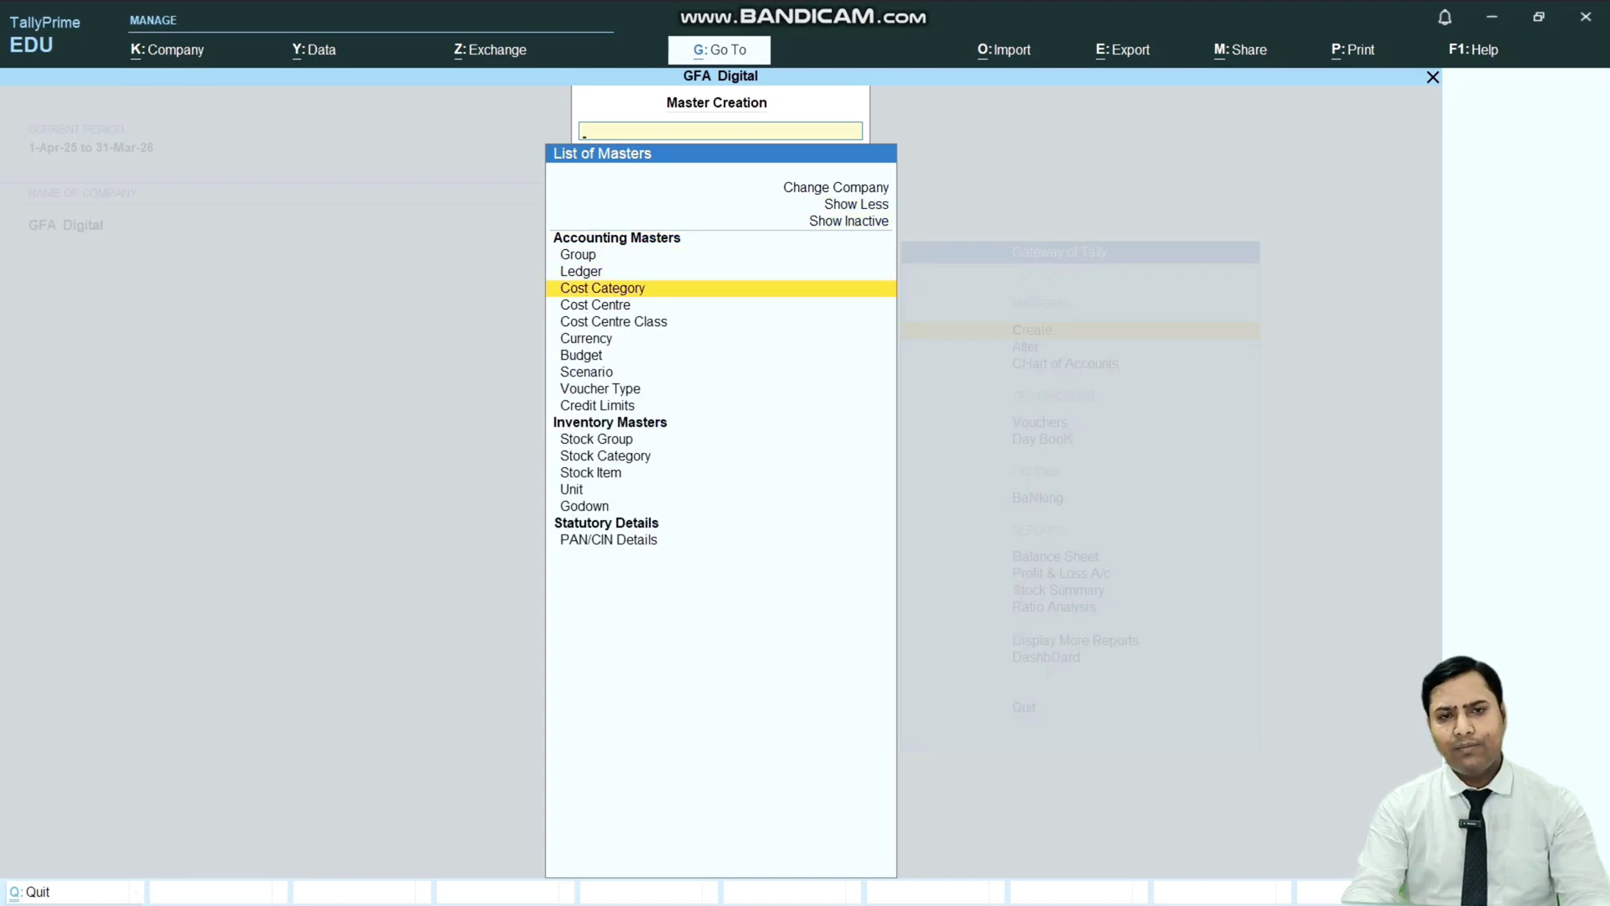
pyautogui.press('Return')
pyautogui.press('Return')
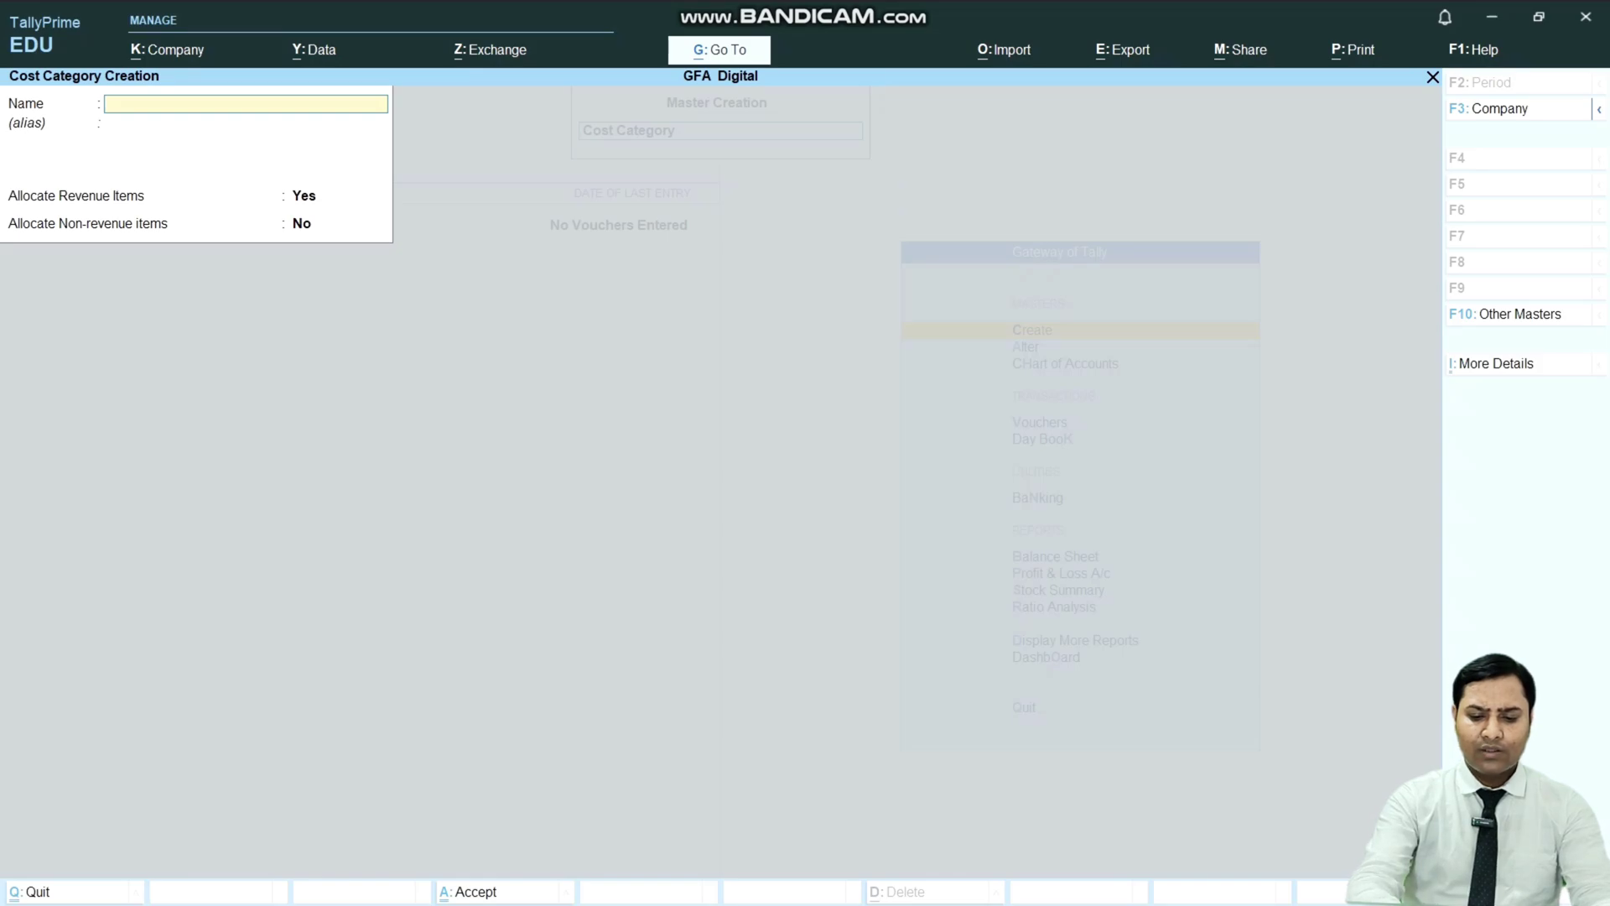
# Step: Create a cost category named Tally, allocating revenue items but not non-revenue items
pyautogui.write('Tally')
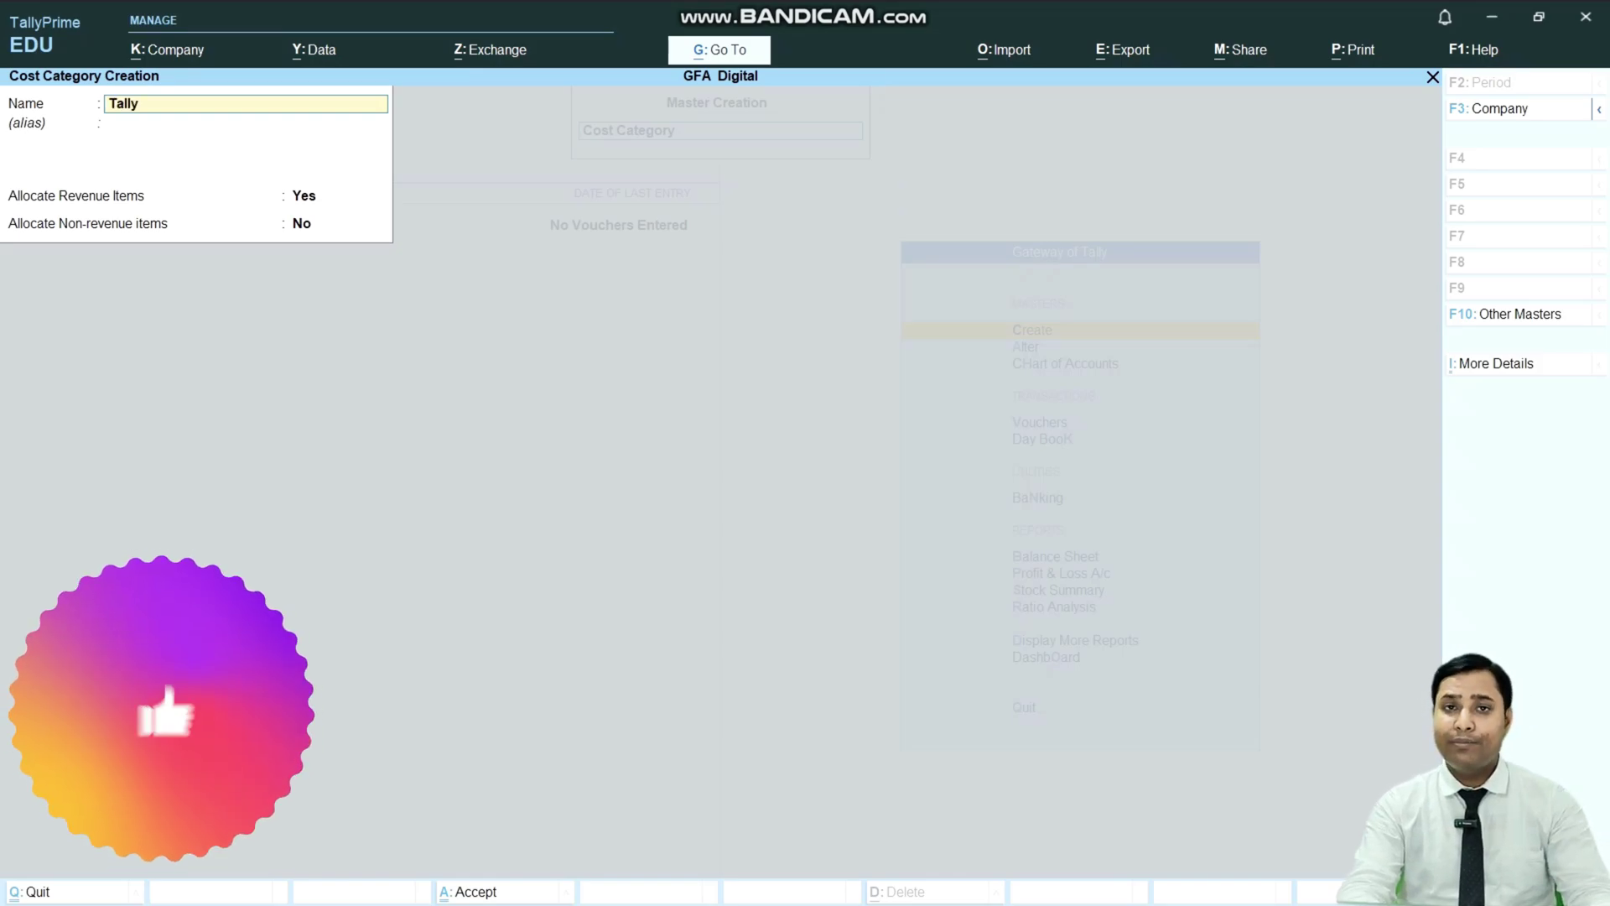
pyautogui.press('Return')
pyautogui.press('Return')
pyautogui.press('Return')
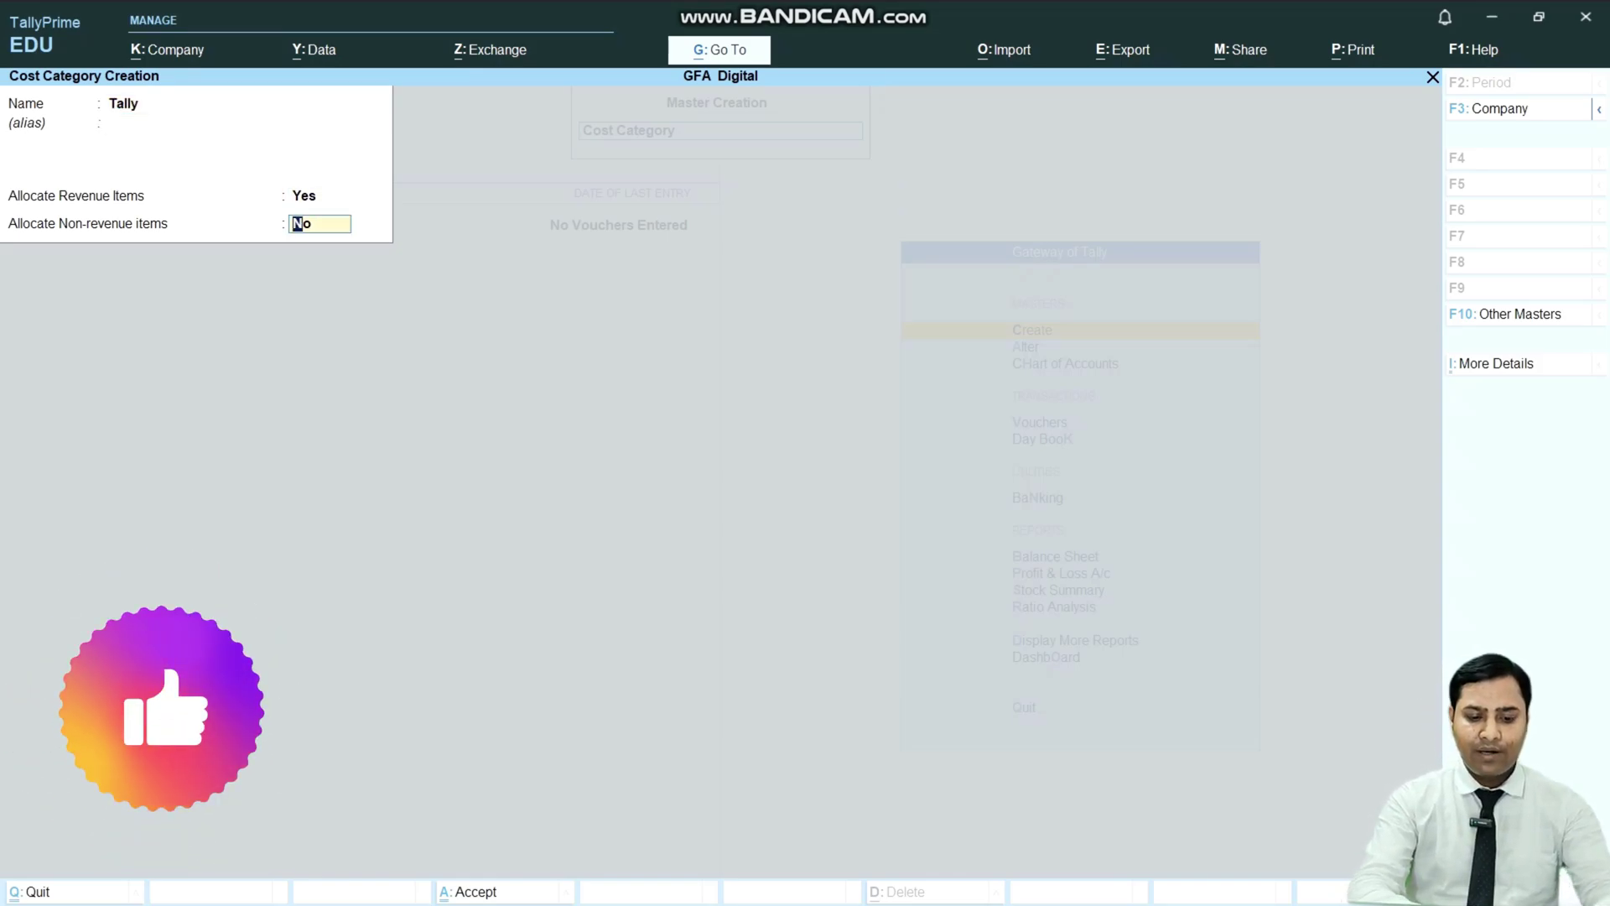
pyautogui.press('Return')
# Step: Create a cost category named Digital Marketing with revenue items allocated and non-revenue items left out
pyautogui.write('Dig')
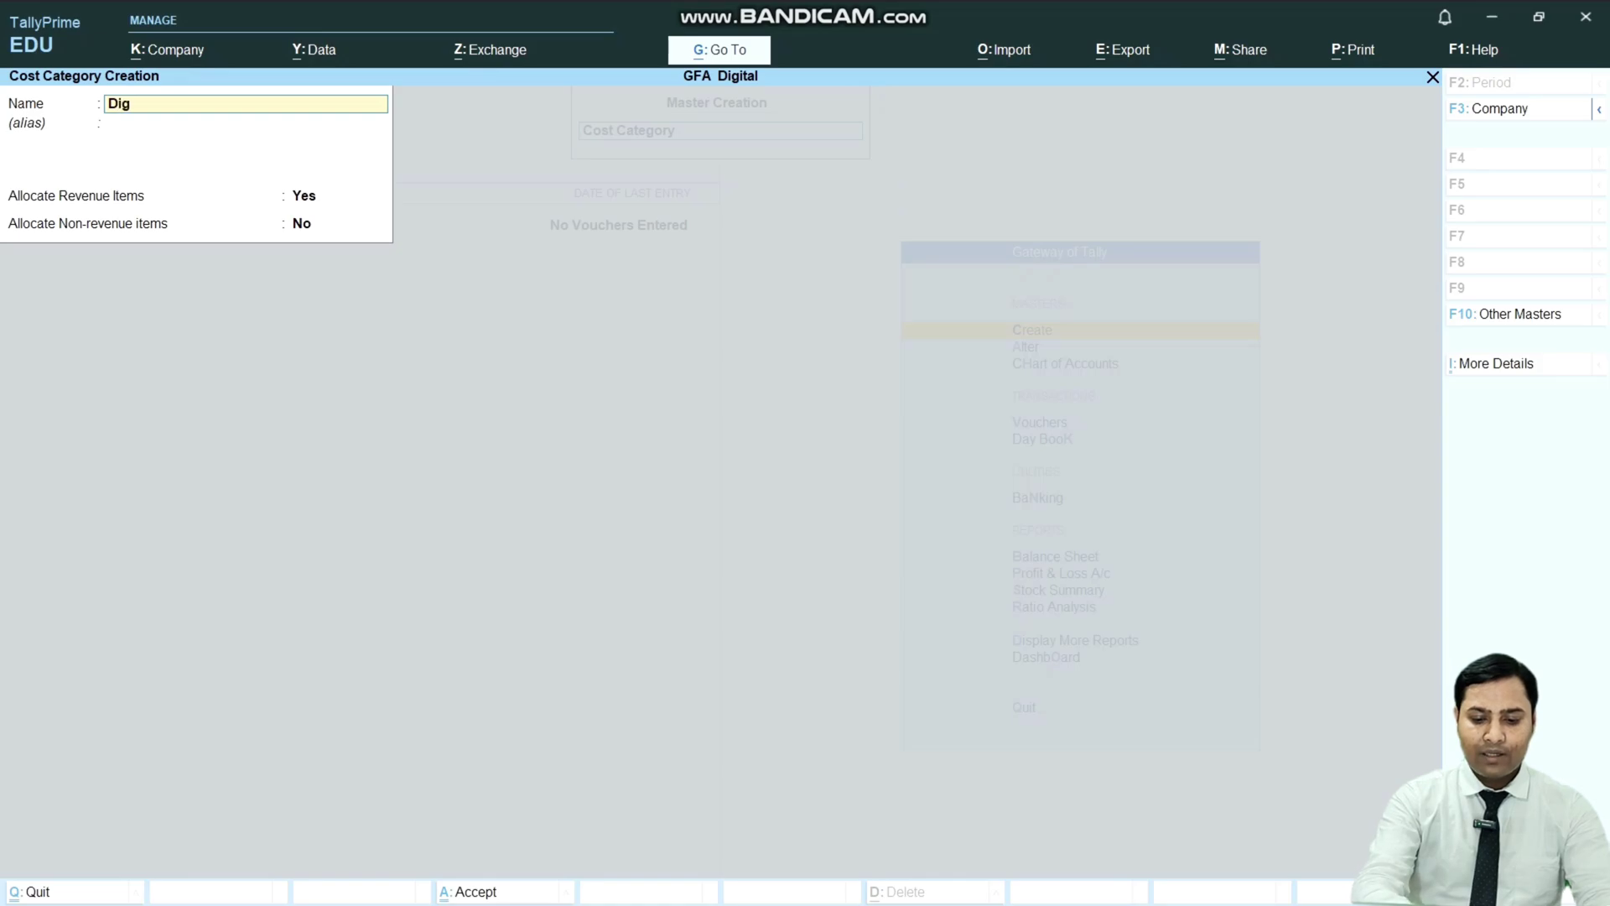
pyautogui.write('ital Mar')
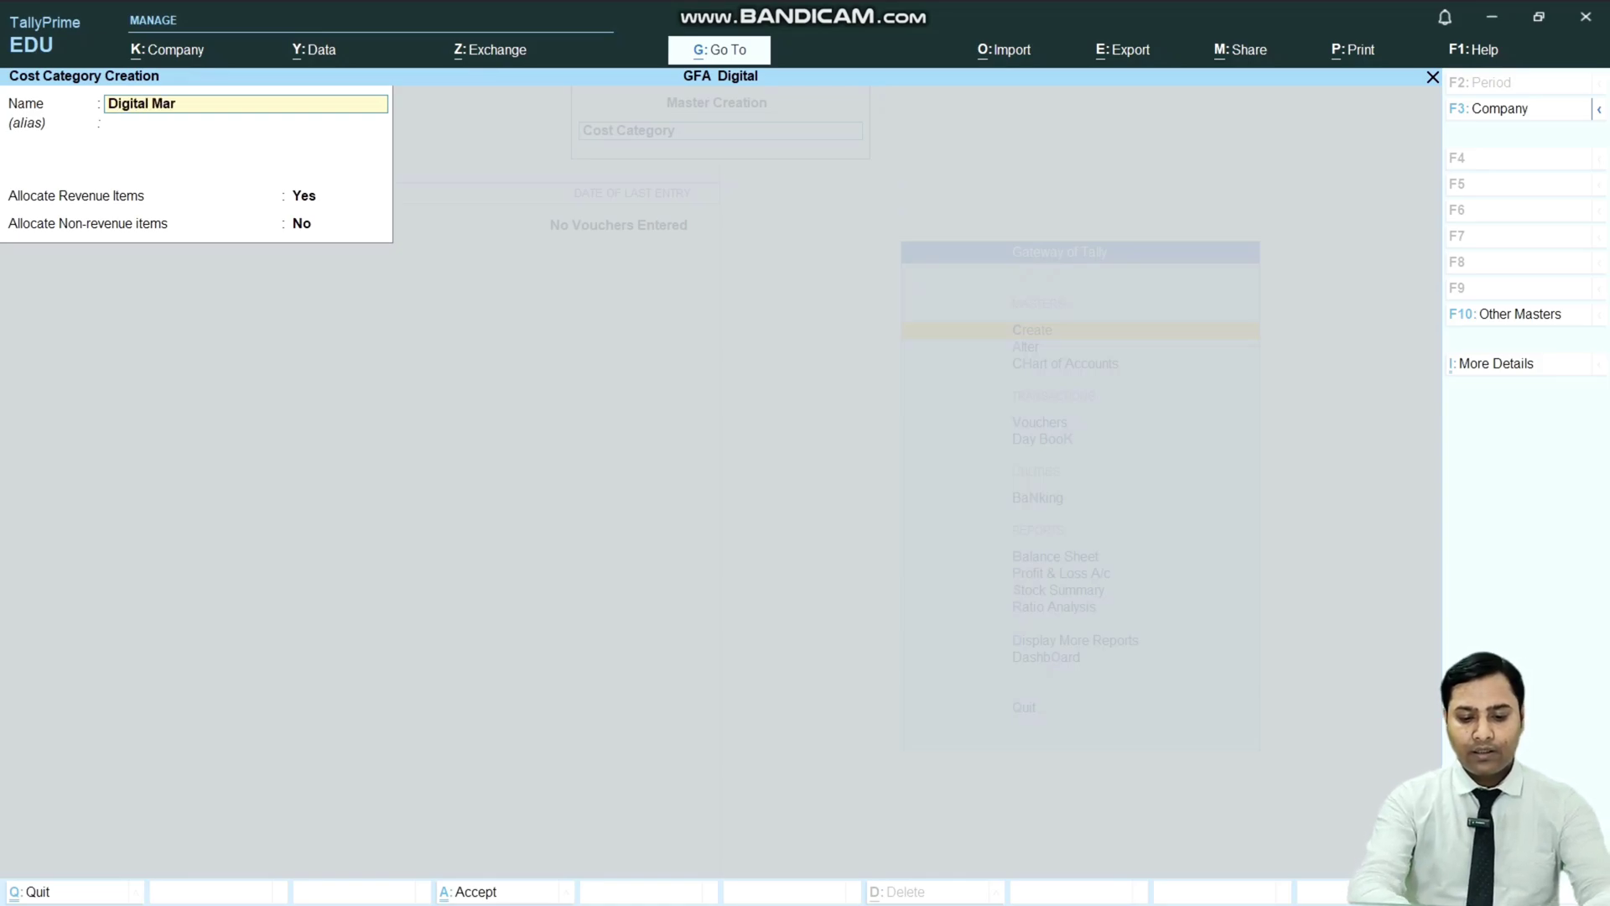
pyautogui.write('keting')
pyautogui.press('Return')
pyautogui.press('Return')
pyautogui.press('Return')
pyautogui.press('Return')
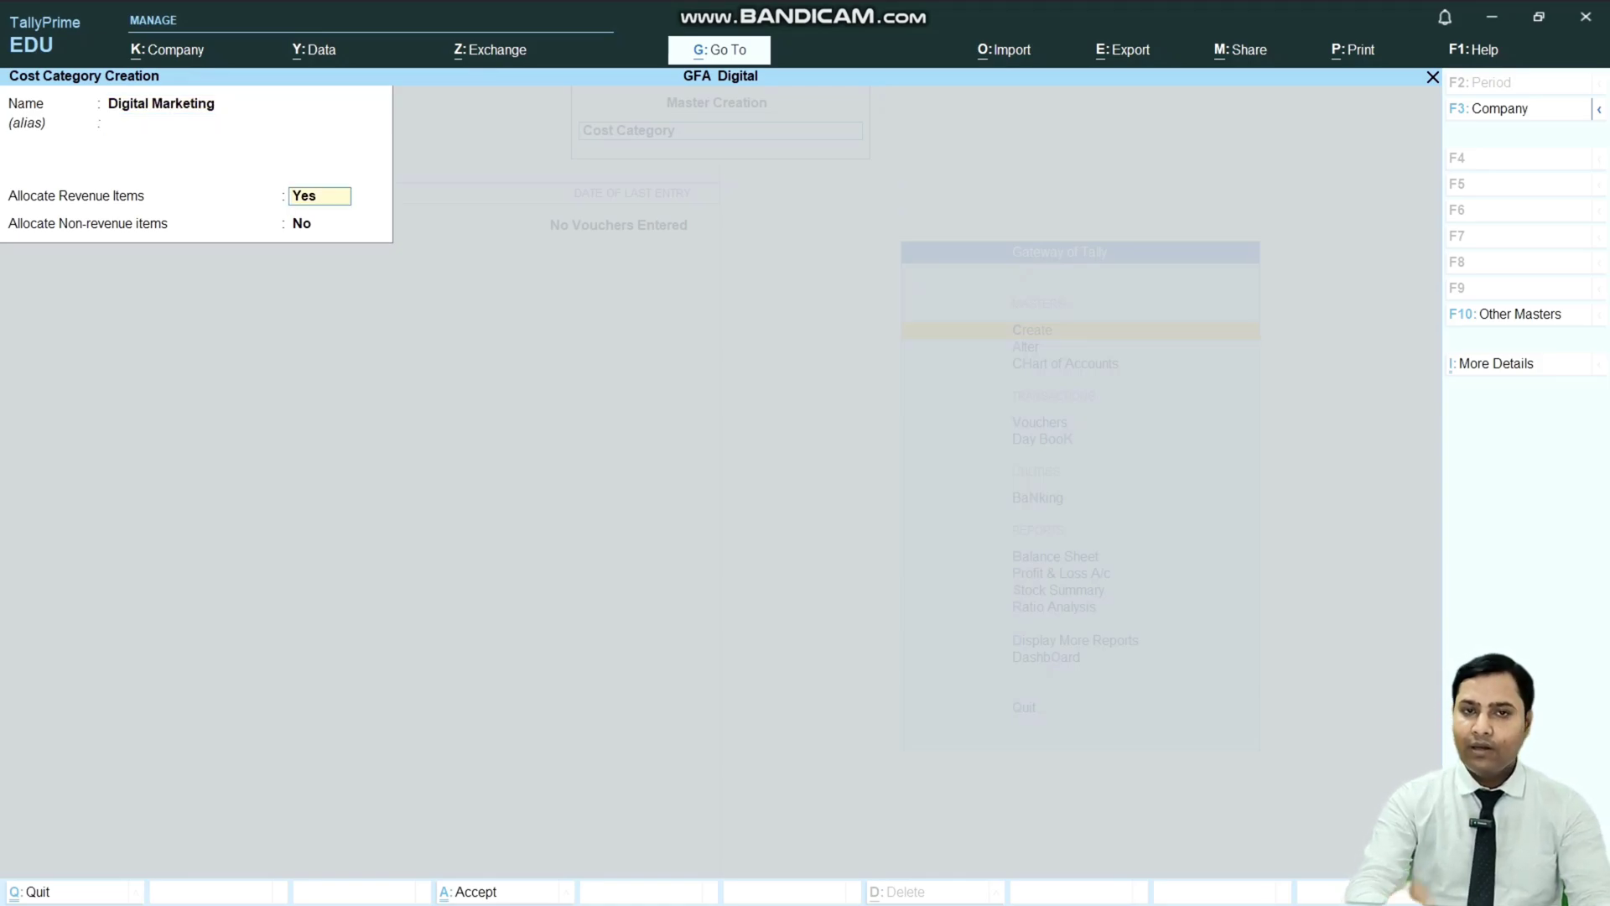
pyautogui.press('Return')
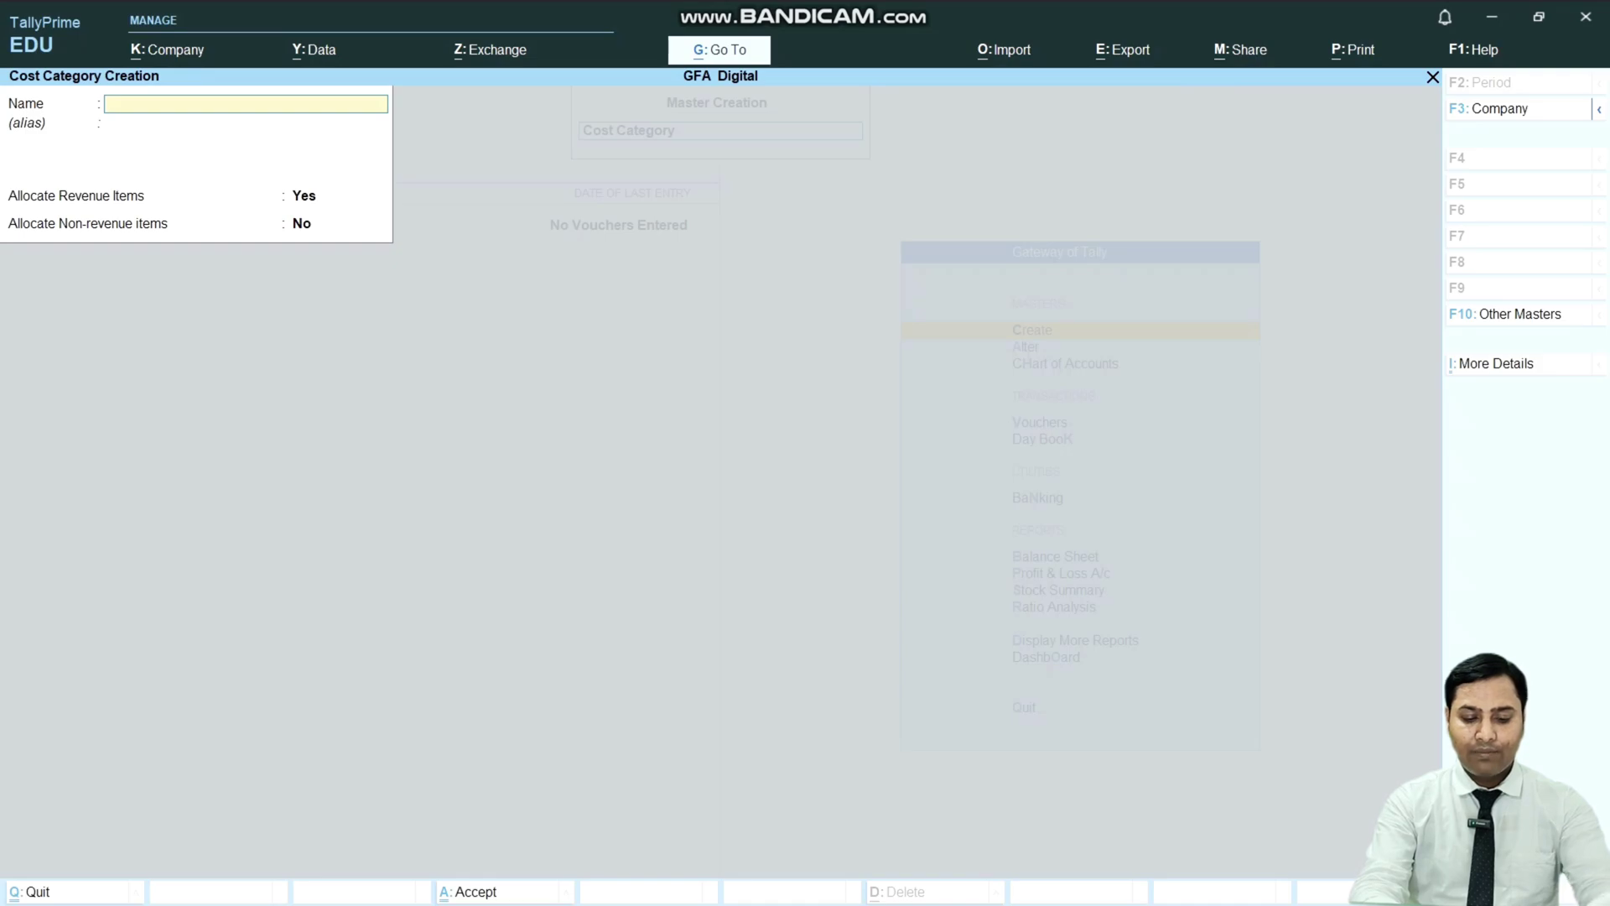
# Step: Create a cost category named Website Development with the default allocation settings and leave cost category creation
pyautogui.write('Web')
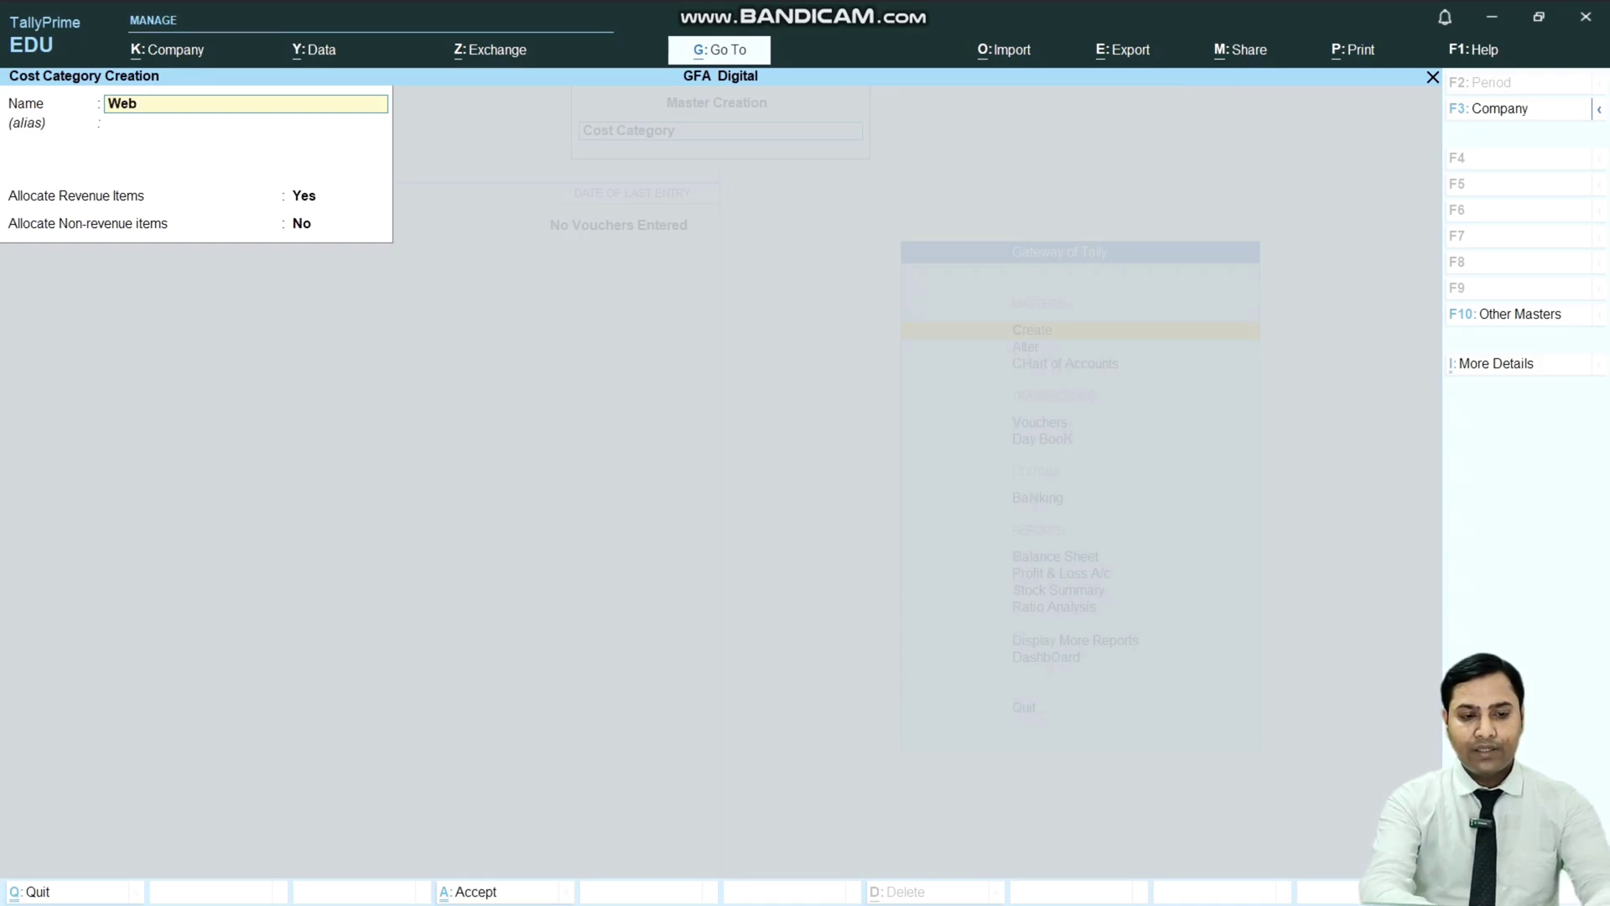
pyautogui.write('site De')
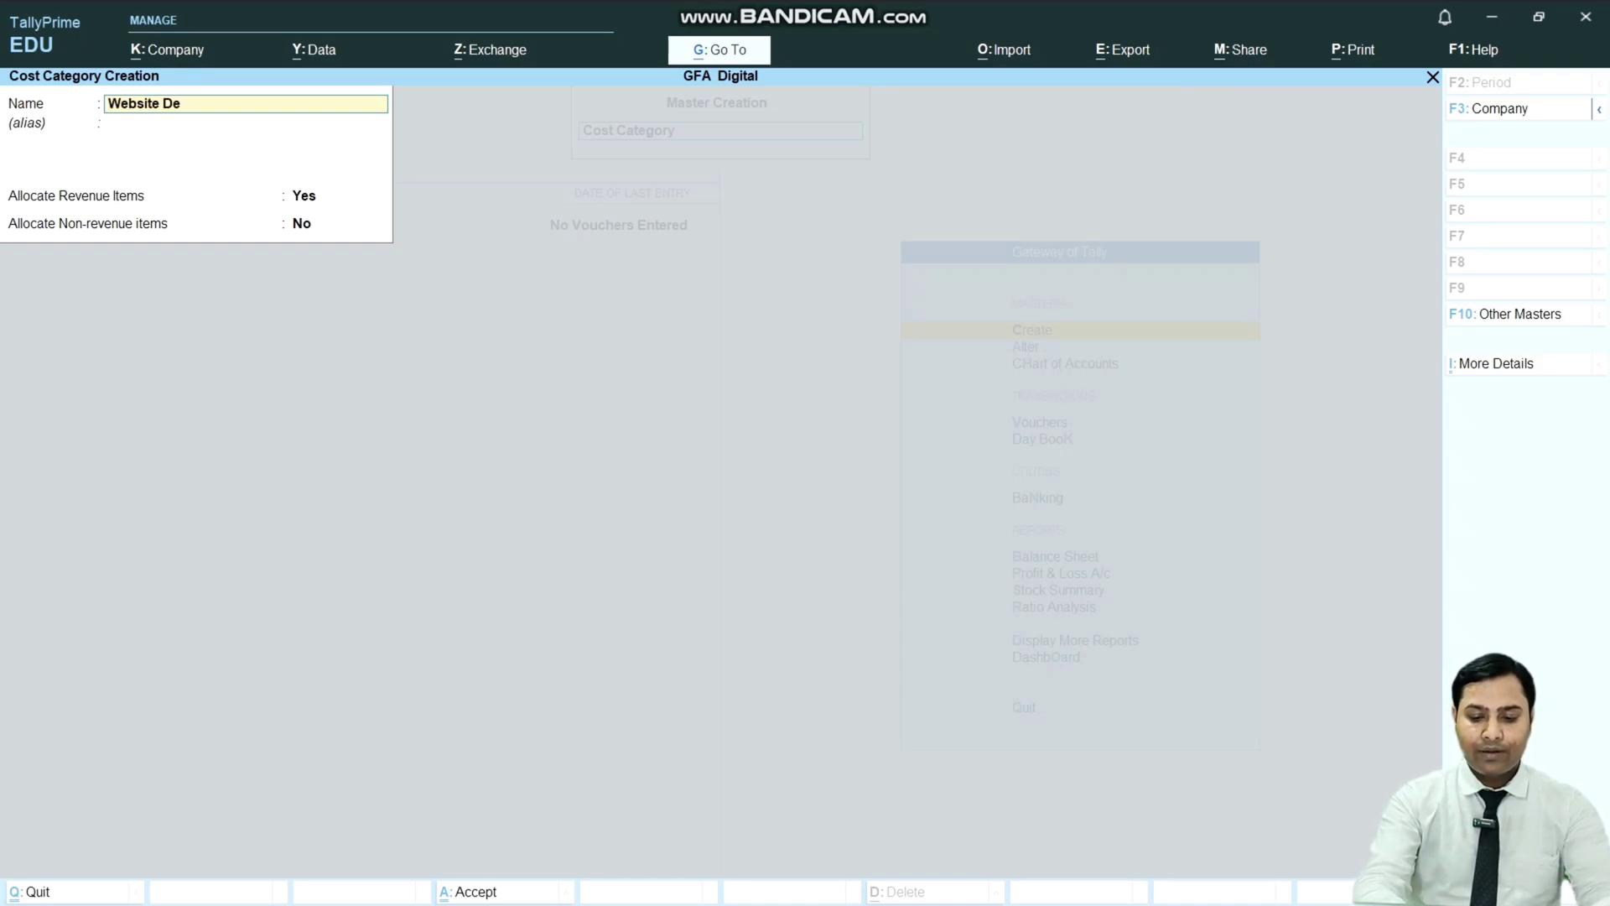
pyautogui.write('velopment')
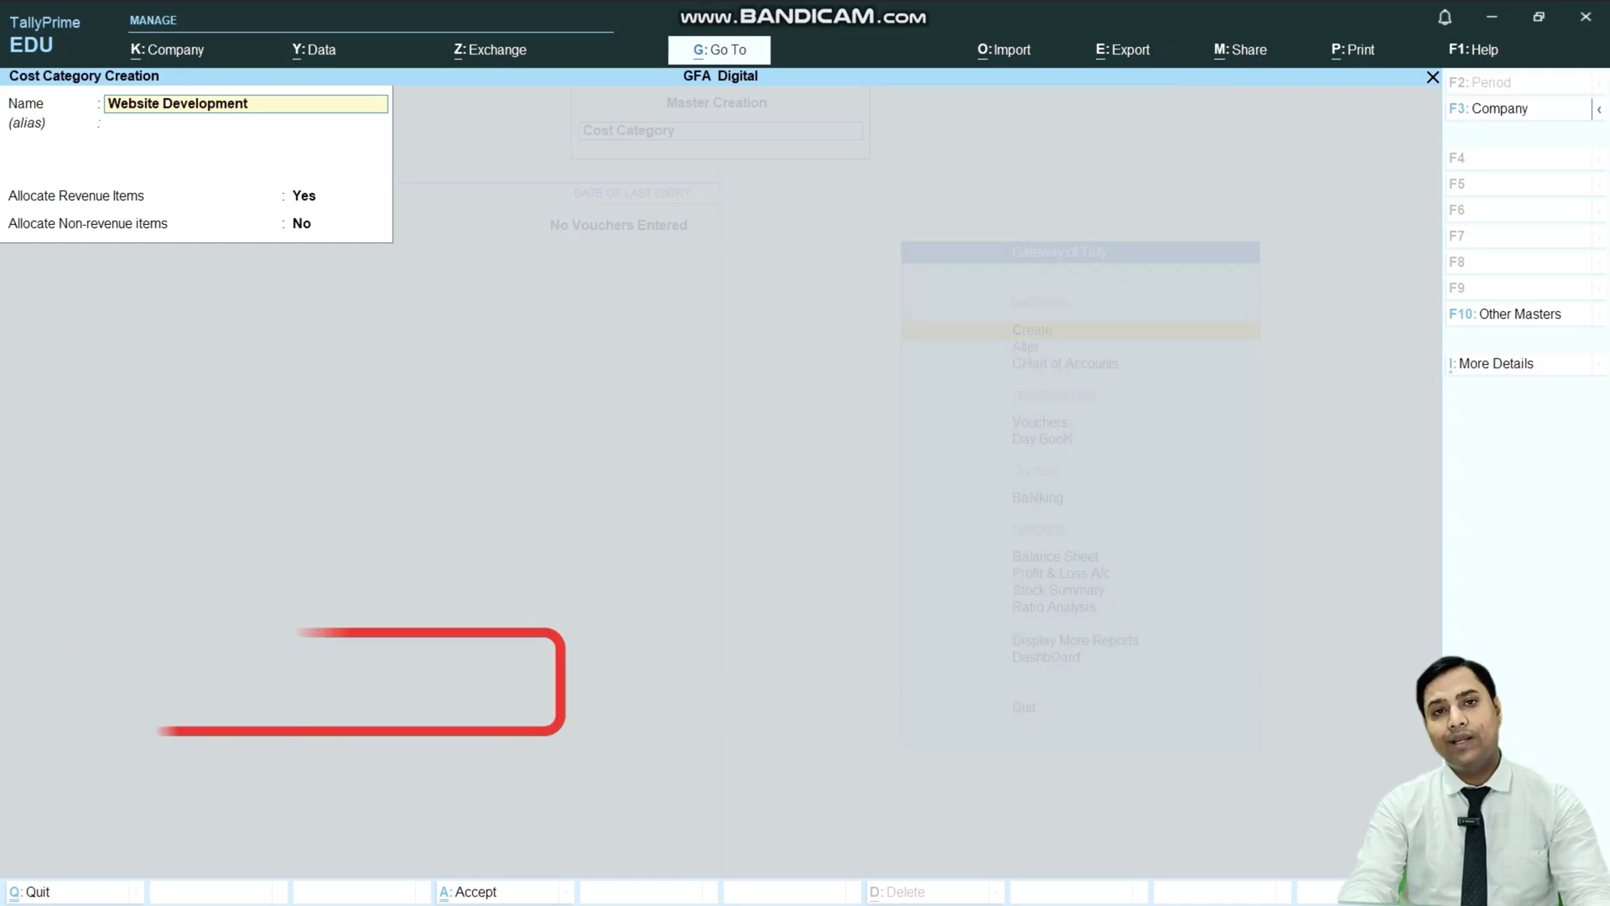
pyautogui.press('Return')
pyautogui.press('Return')
pyautogui.press('Return')
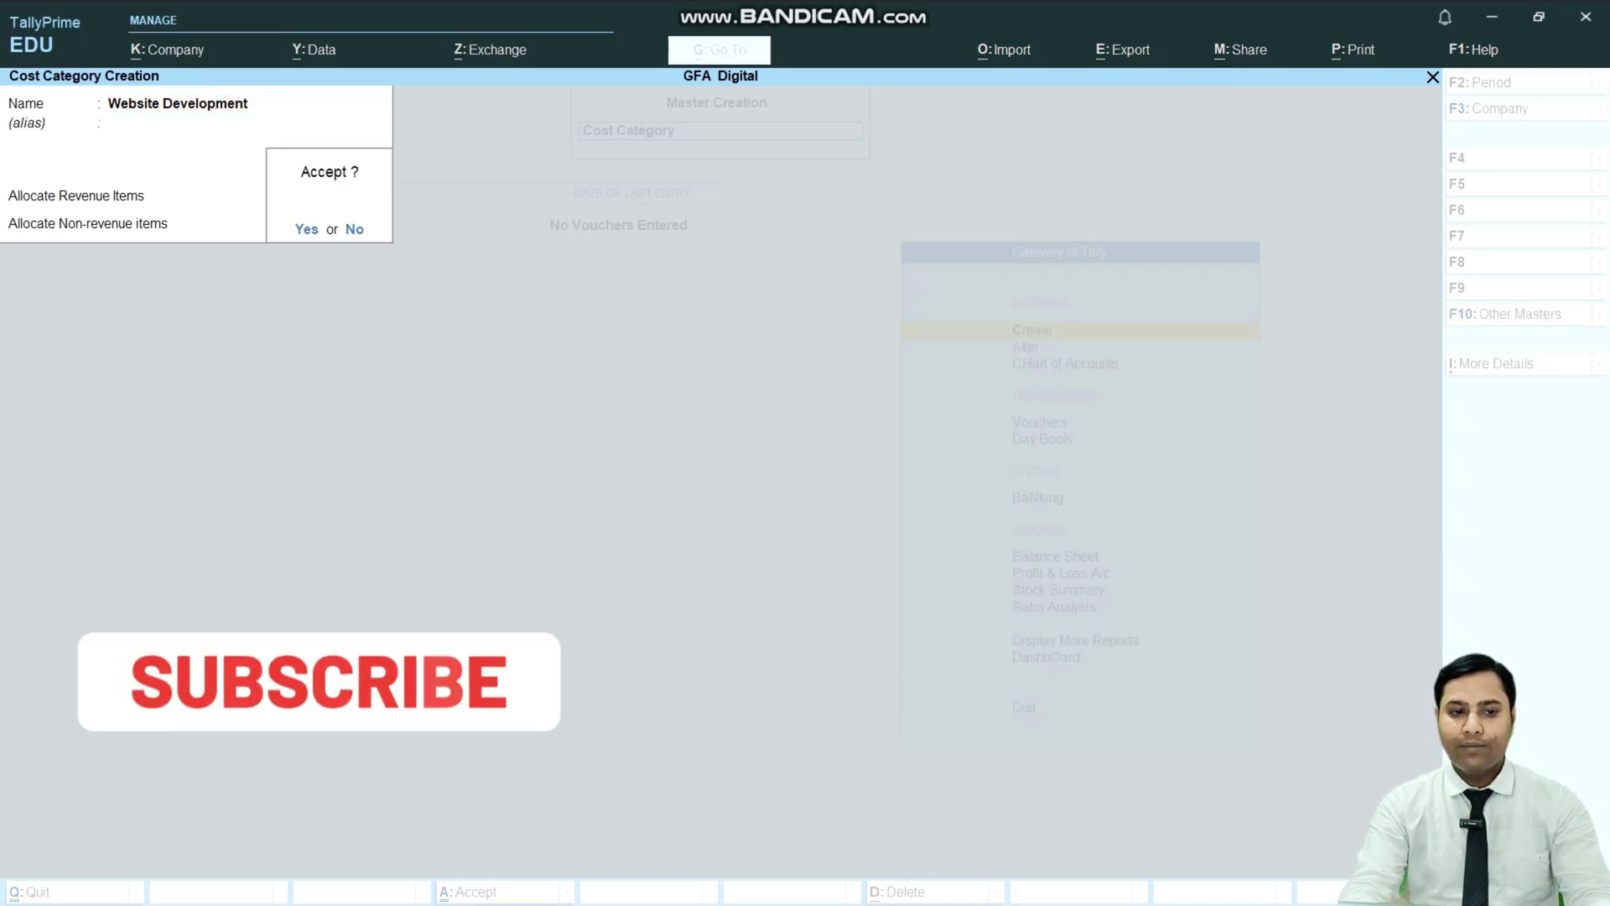
pyautogui.press('Return')
pyautogui.press('Escape')
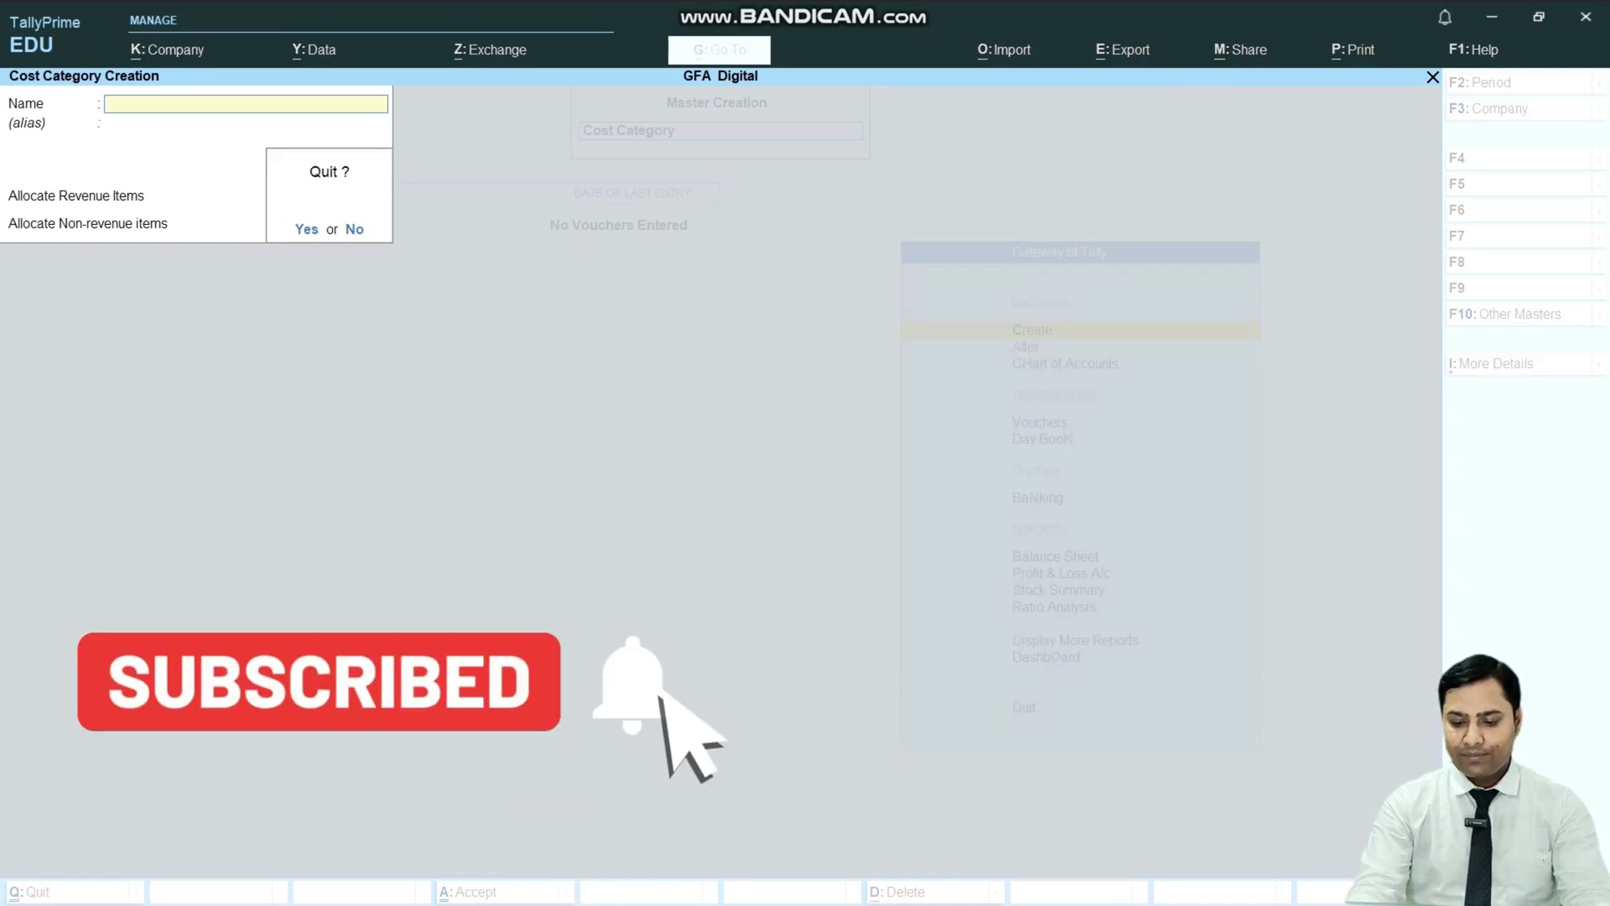
pyautogui.press('Return')
# Step: Open the creation form for a Cost Centre and set its category to Tally
pyautogui.press('Down')
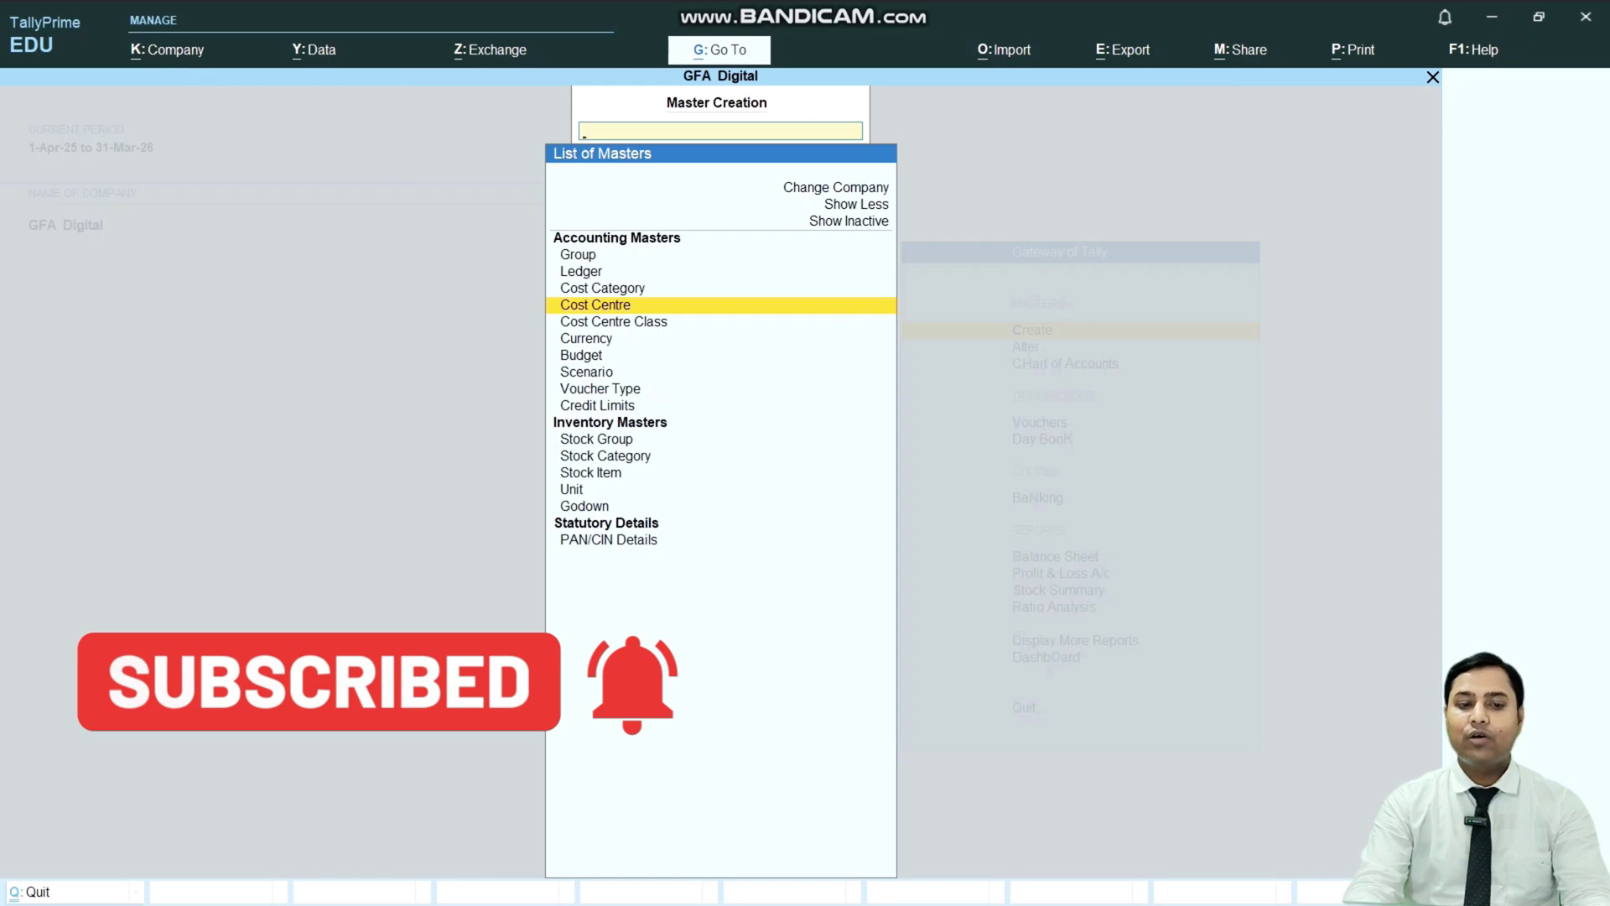
pyautogui.press('Return')
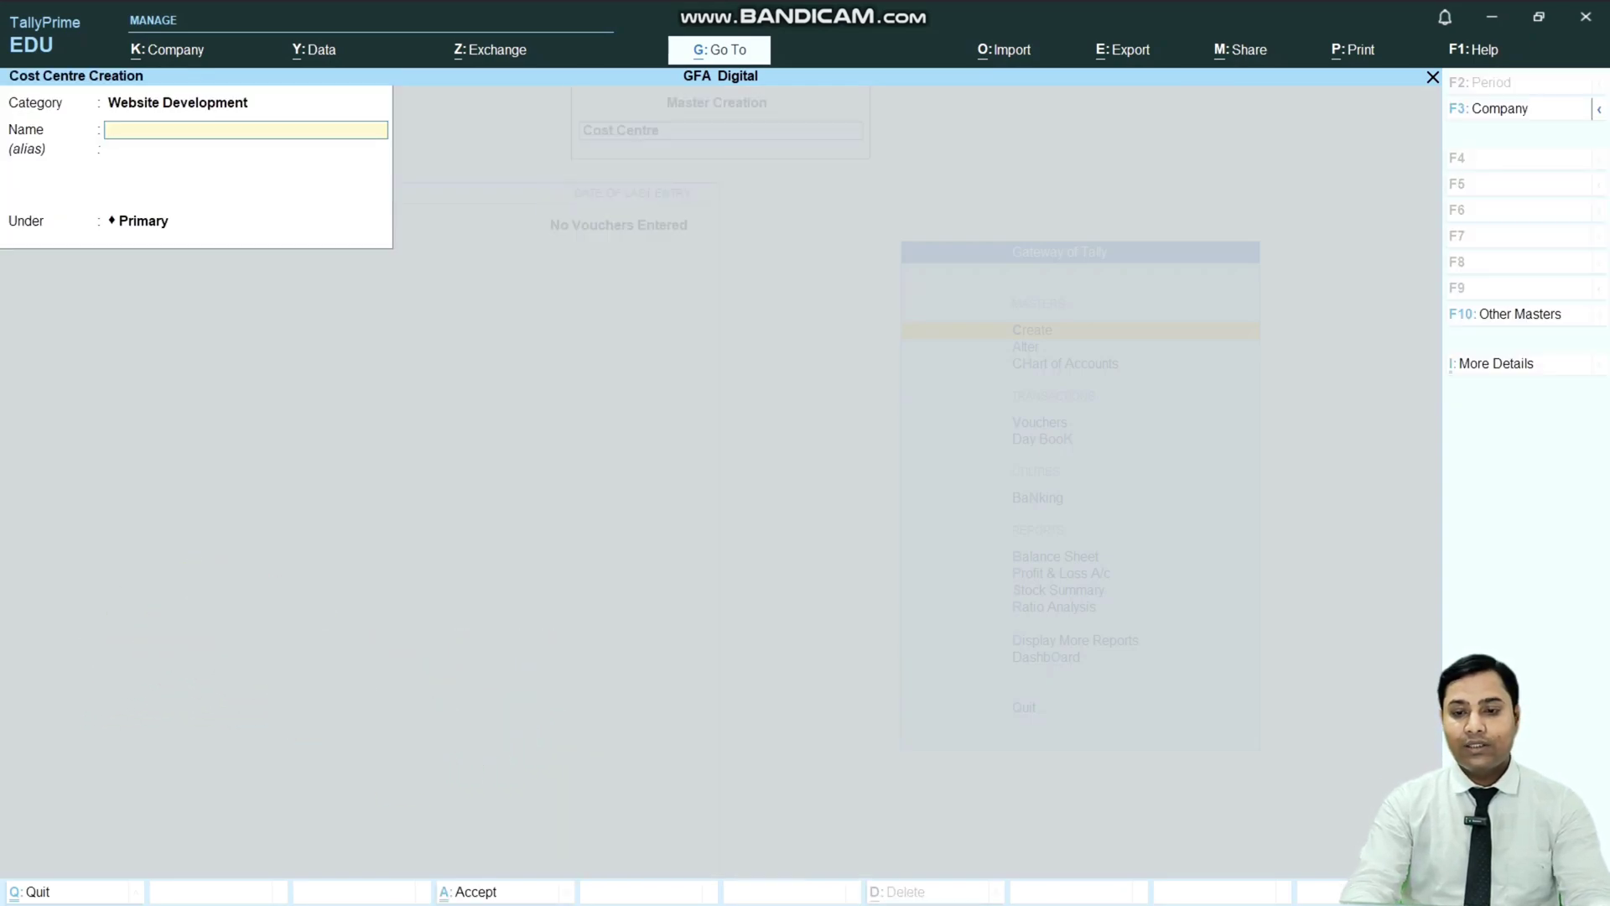
pyautogui.press('BackSpace')
pyautogui.press('BackSpace')
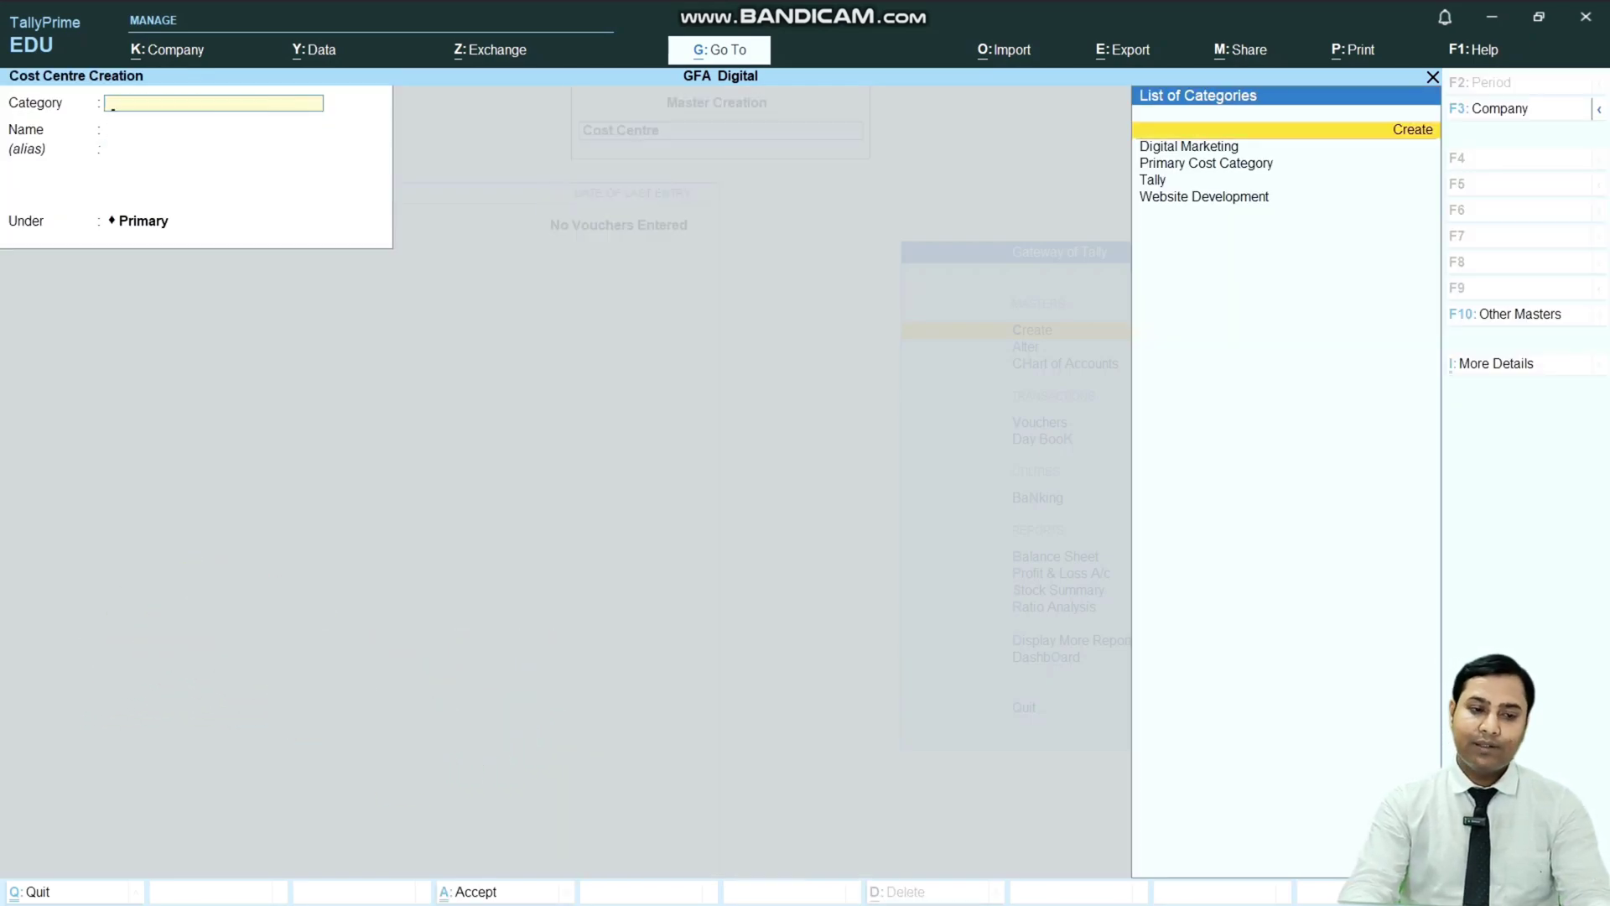
pyautogui.press('Down')
pyautogui.press('Down')
pyautogui.press('Down')
pyautogui.press('Return')
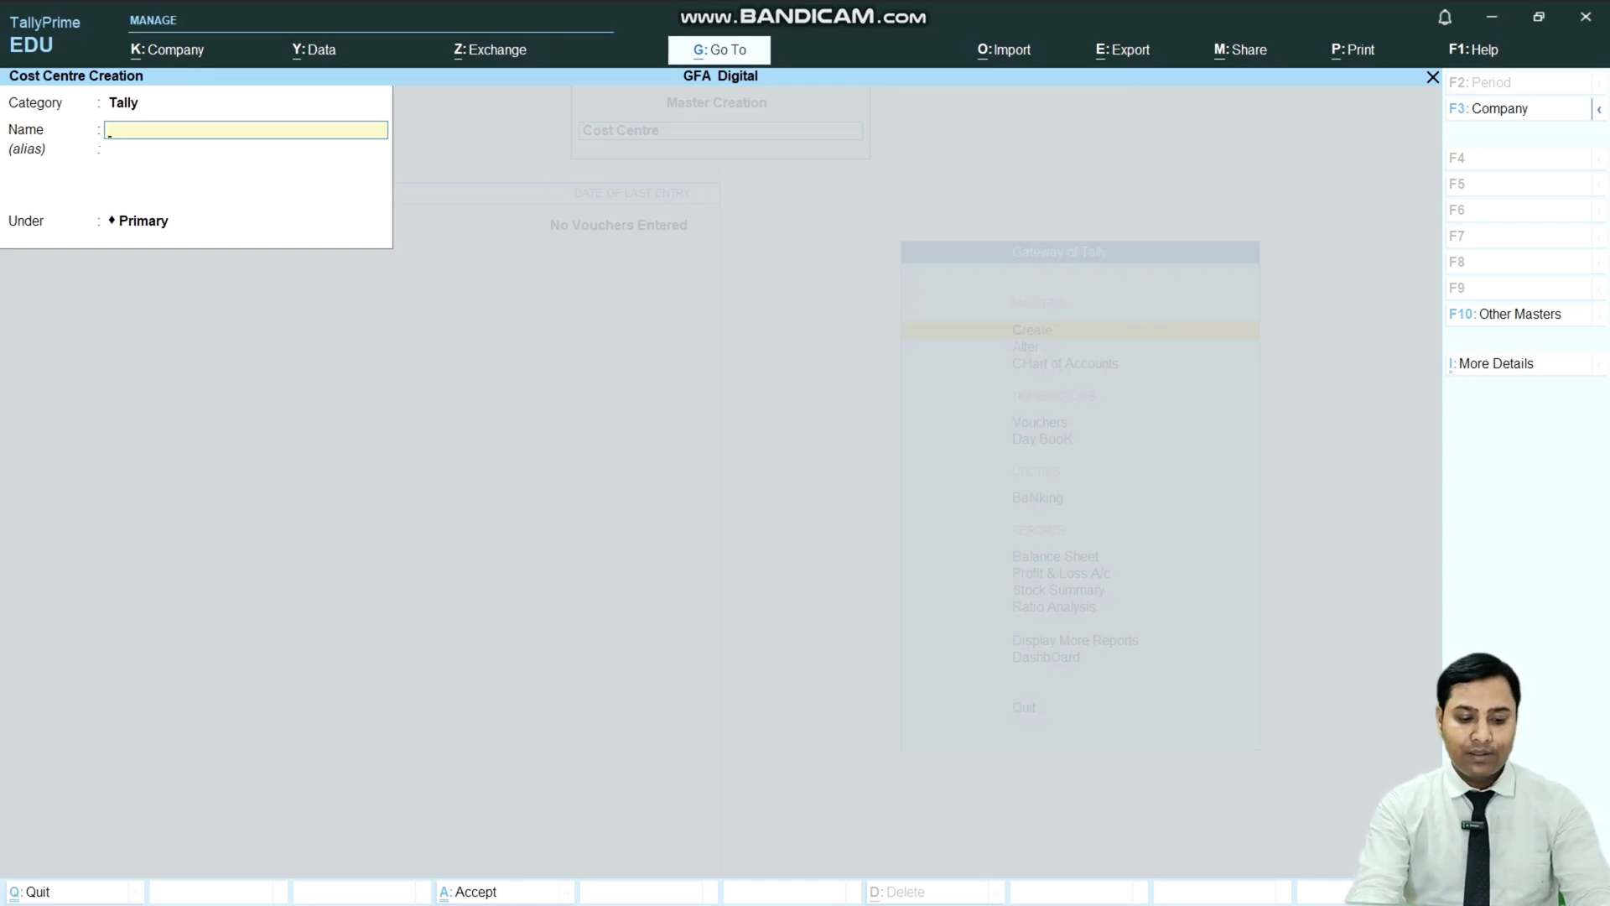
# Step: Enter the first person's name as a cost centre in the Tally category, under Primary, and save it
pyautogui.write('R')
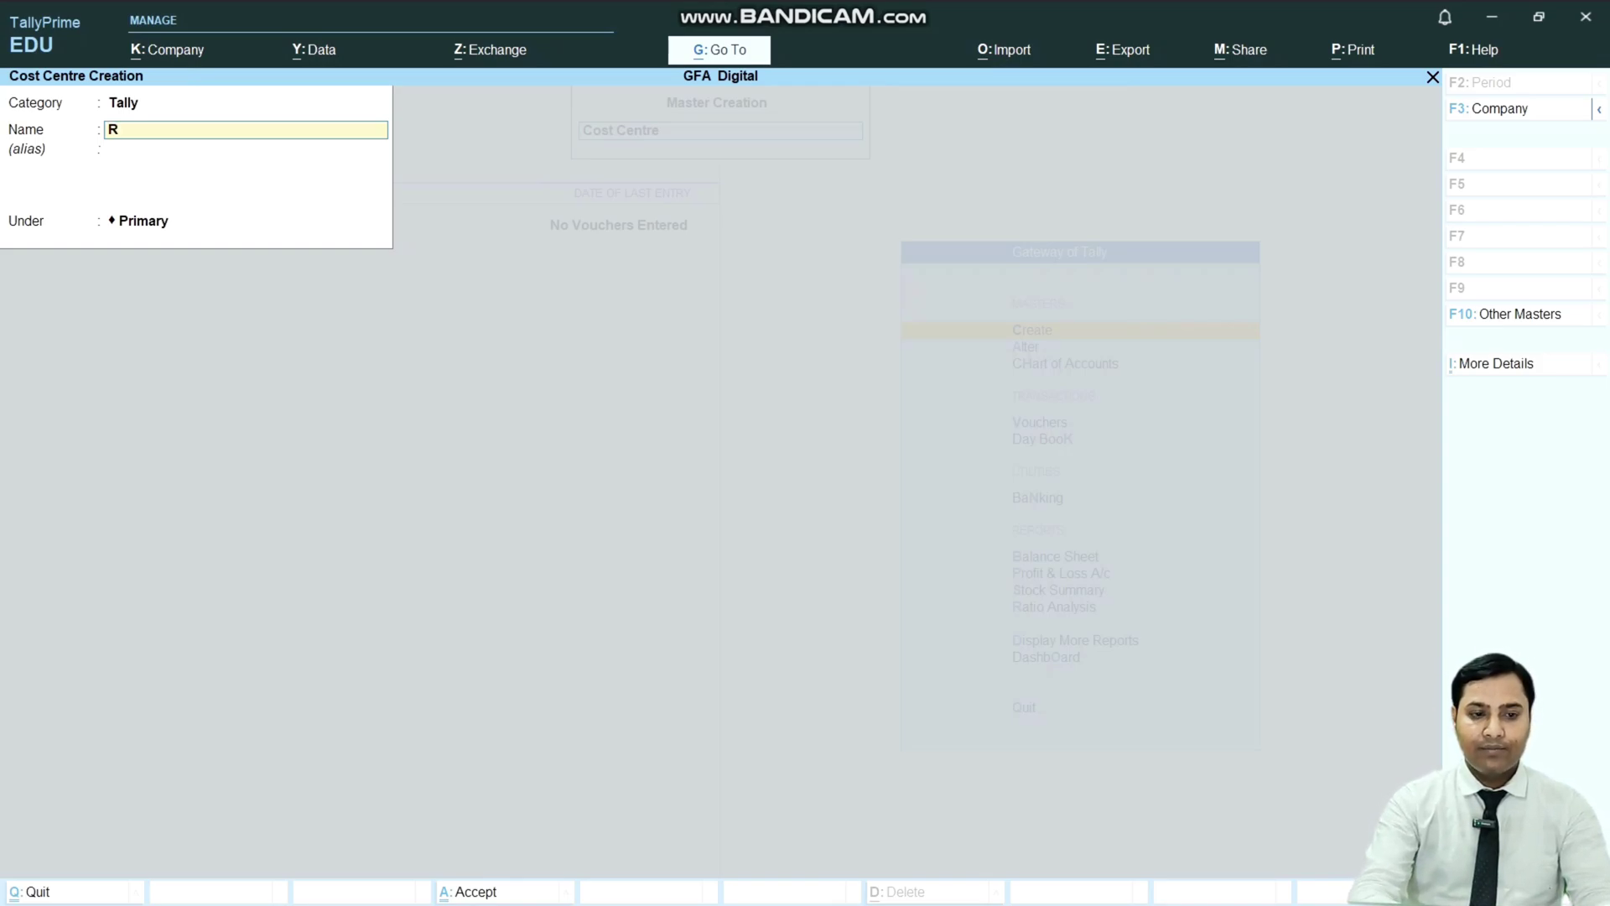
pyautogui.write('ama')
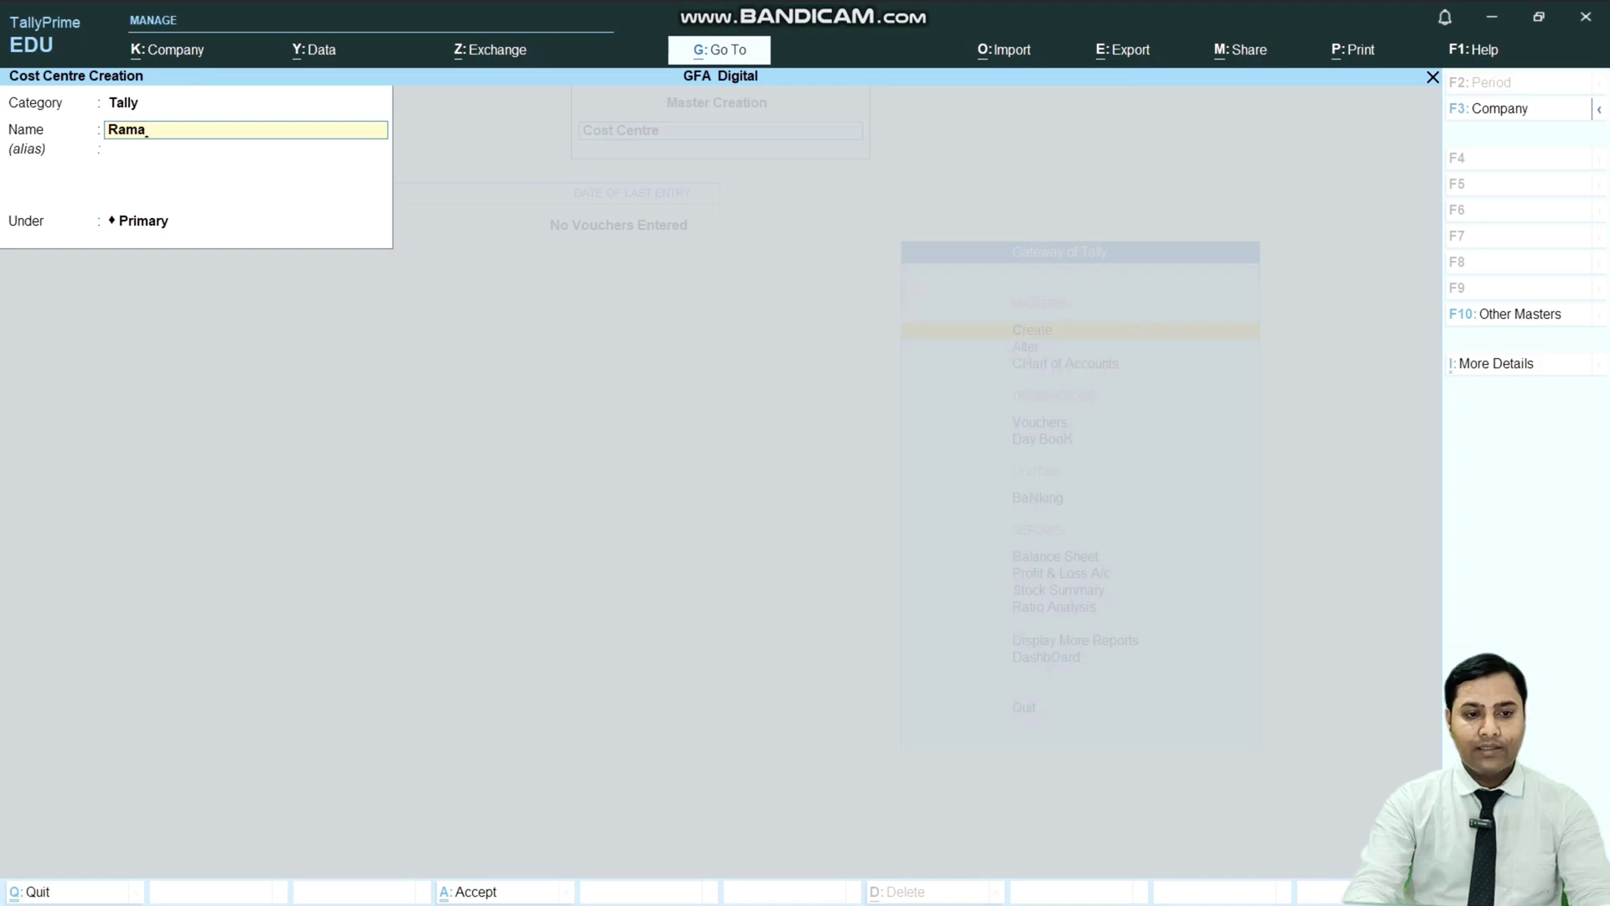
pyautogui.write('n')
pyautogui.press('Return')
pyautogui.press('Return')
pyautogui.press('Return')
# Step: Create a second cost centre with another person's name in the Tally category, under Primary
pyautogui.write('S')
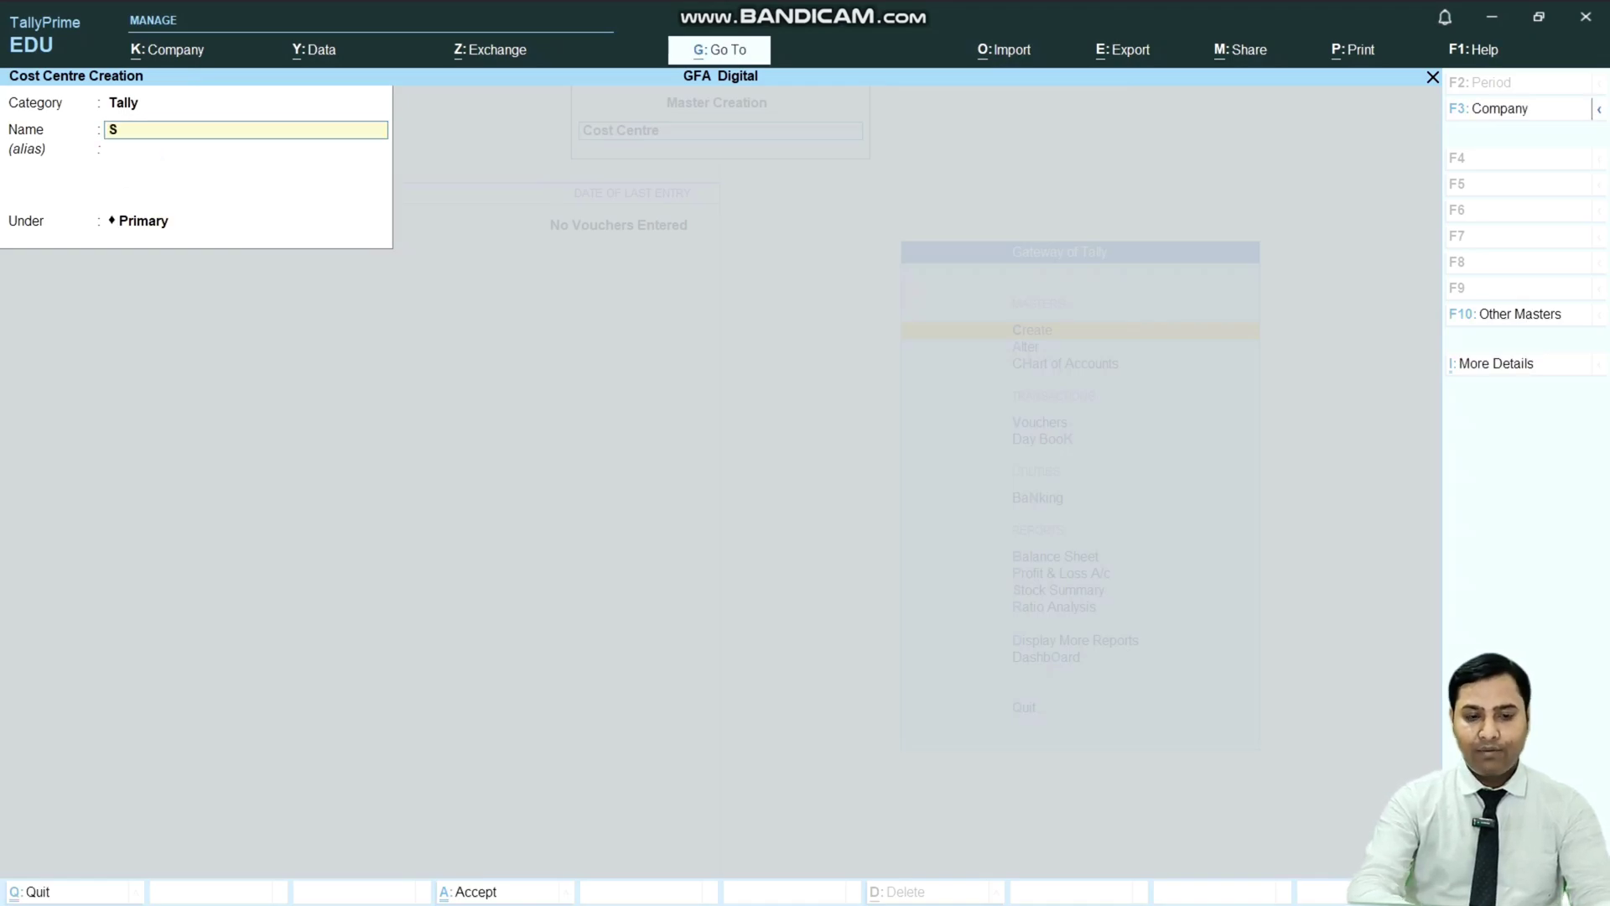
pyautogui.write('hyam')
pyautogui.press('Return')
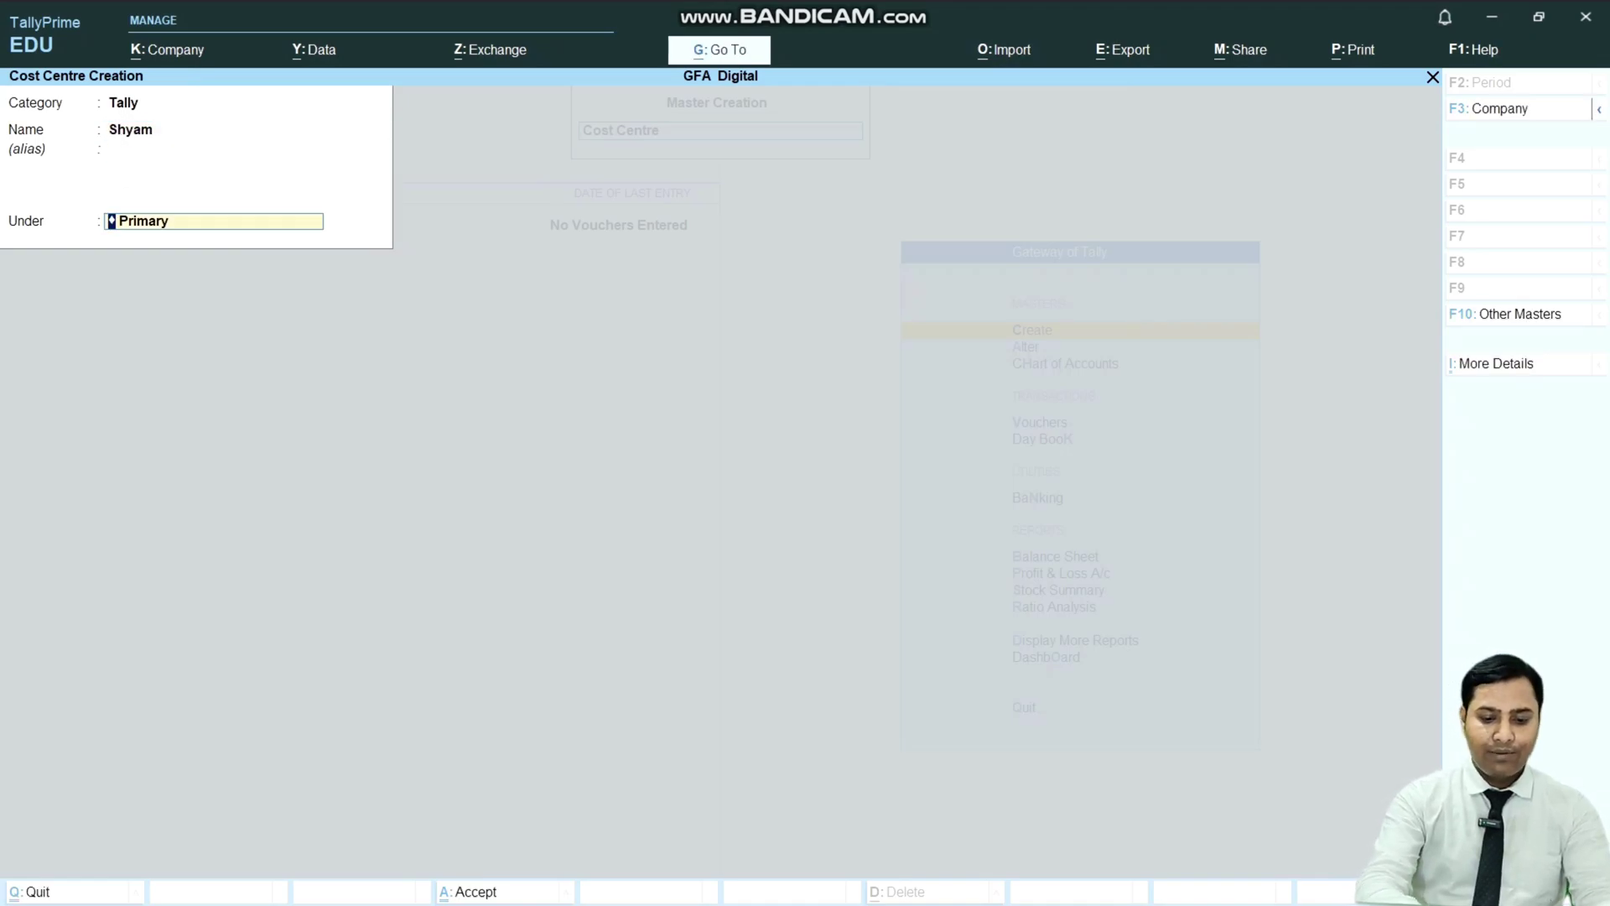
pyautogui.press('Return')
pyautogui.press('Return')
# Step: Create a third cost centre with a person's name in the Tally category, under Primary
pyautogui.write('Kab')
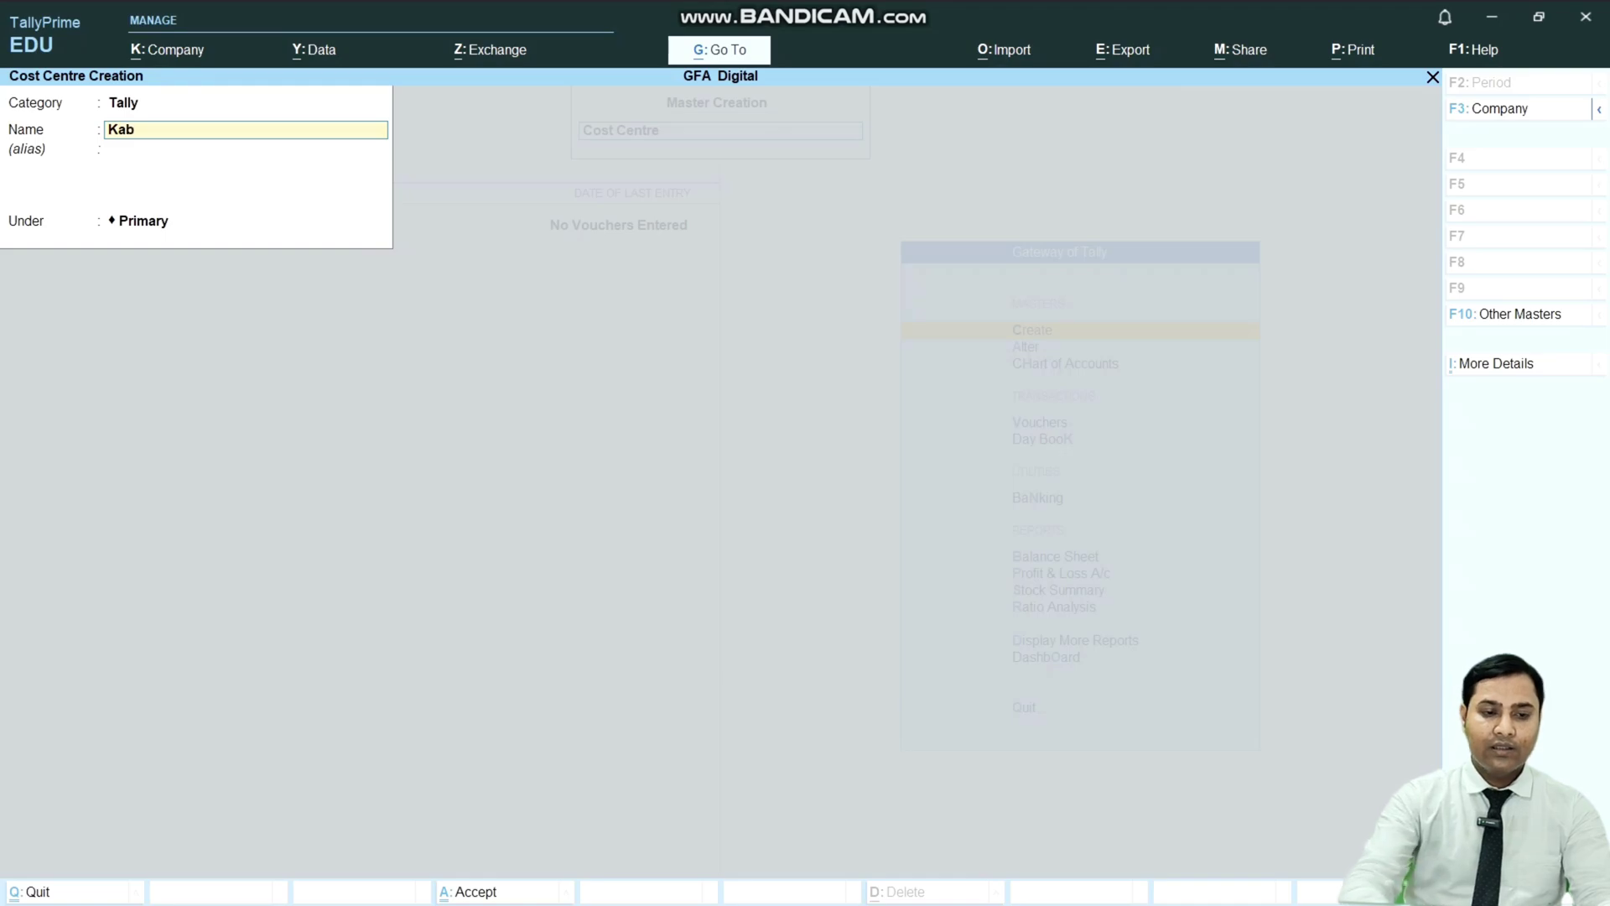
pyautogui.write('ir')
pyautogui.press('Return')
pyautogui.press('Return')
pyautogui.press('Return')
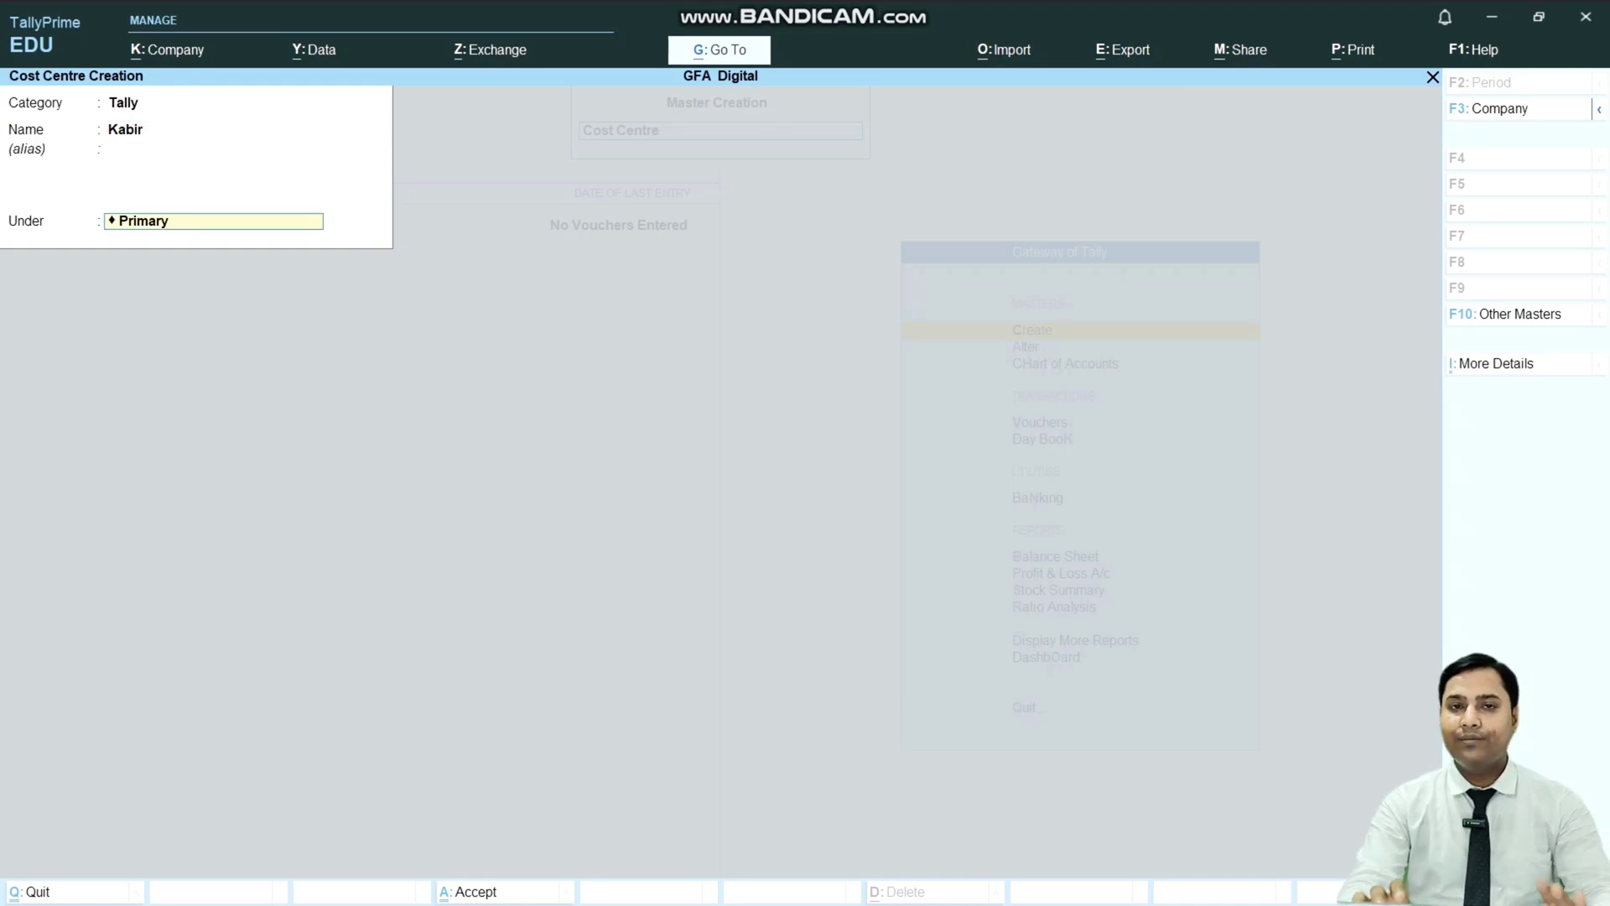
pyautogui.press('Return')
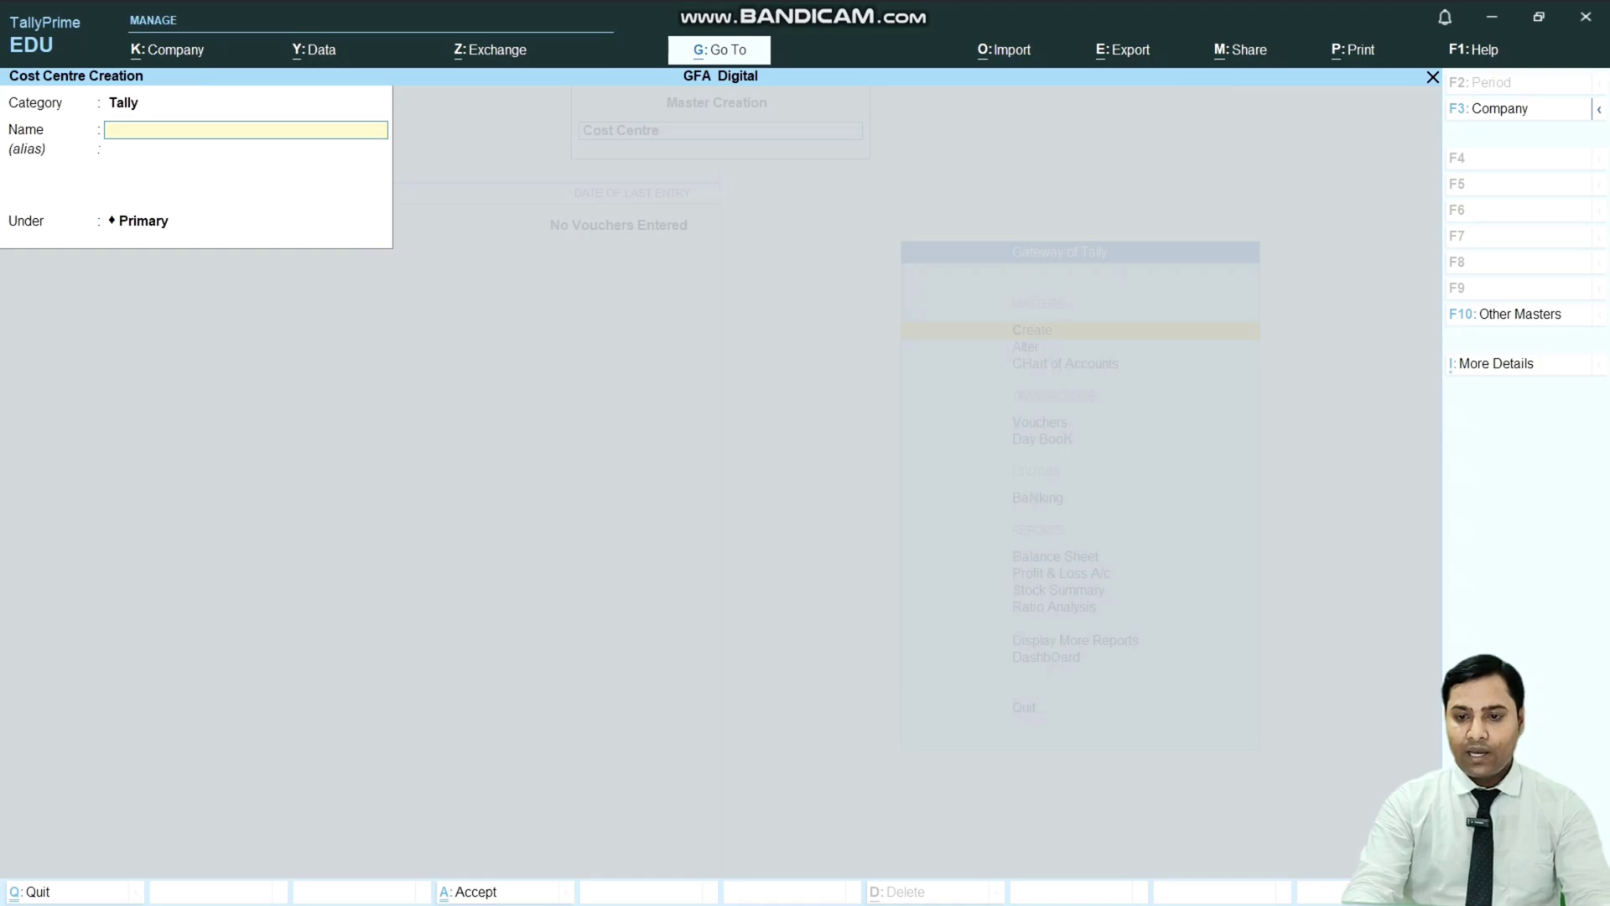
# Step: Switch the category to Digital Marketing and create a cost centre there with a person's name, under Primary
pyautogui.press('BackSpace')
pyautogui.press('BackSpace')
pyautogui.press('Down')
pyautogui.press('Down')
pyautogui.press('Down')
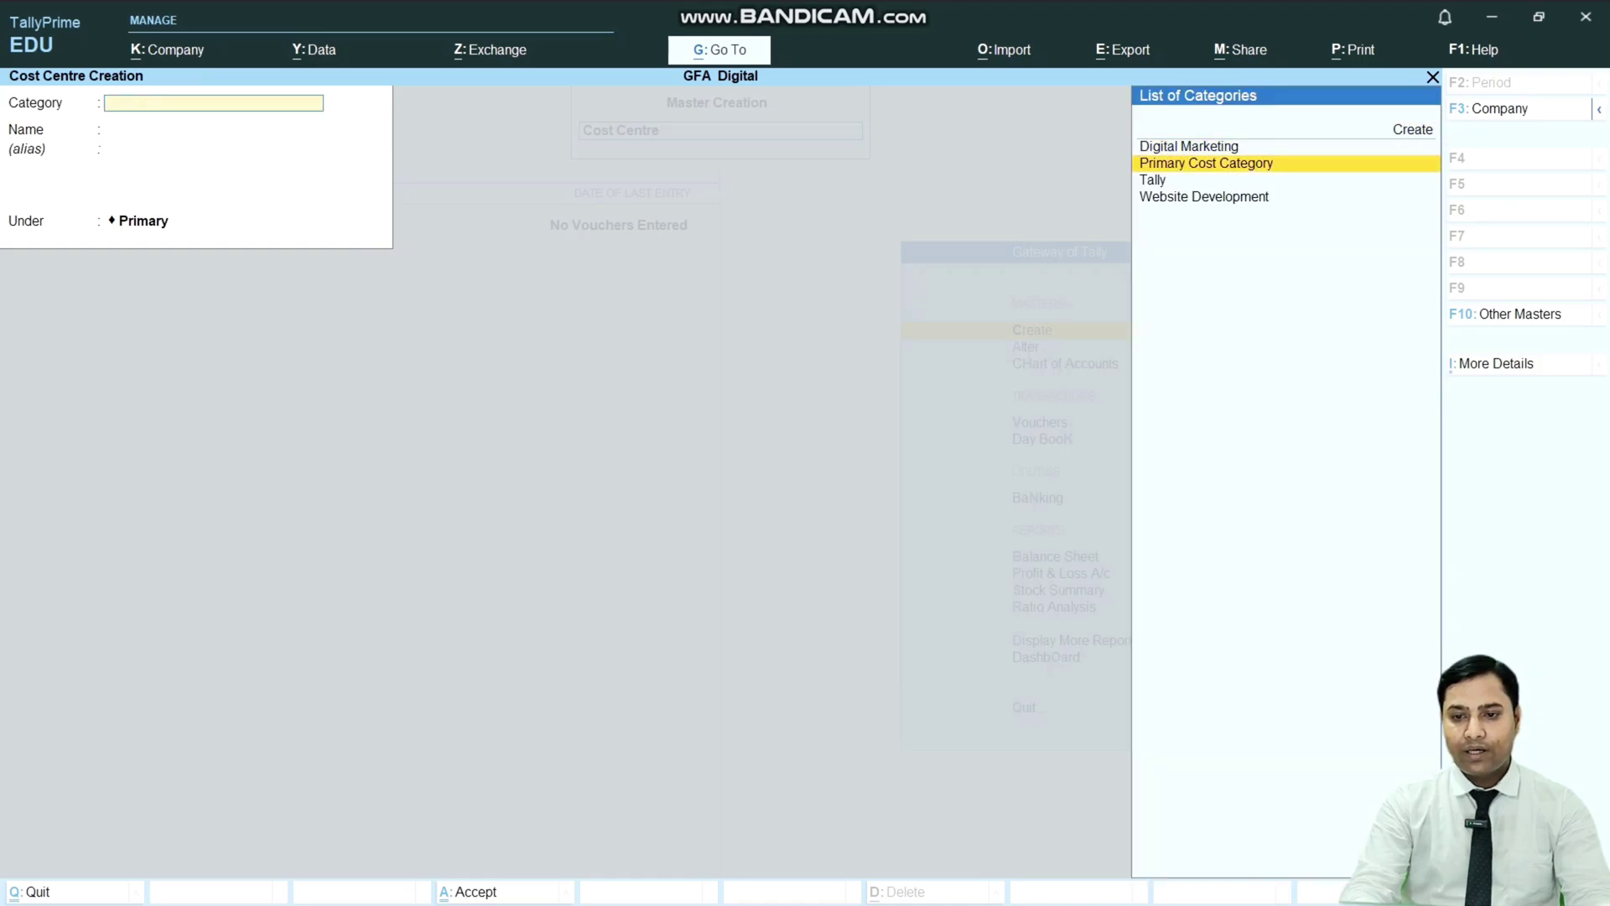
pyautogui.press('Up')
pyautogui.press('Return')
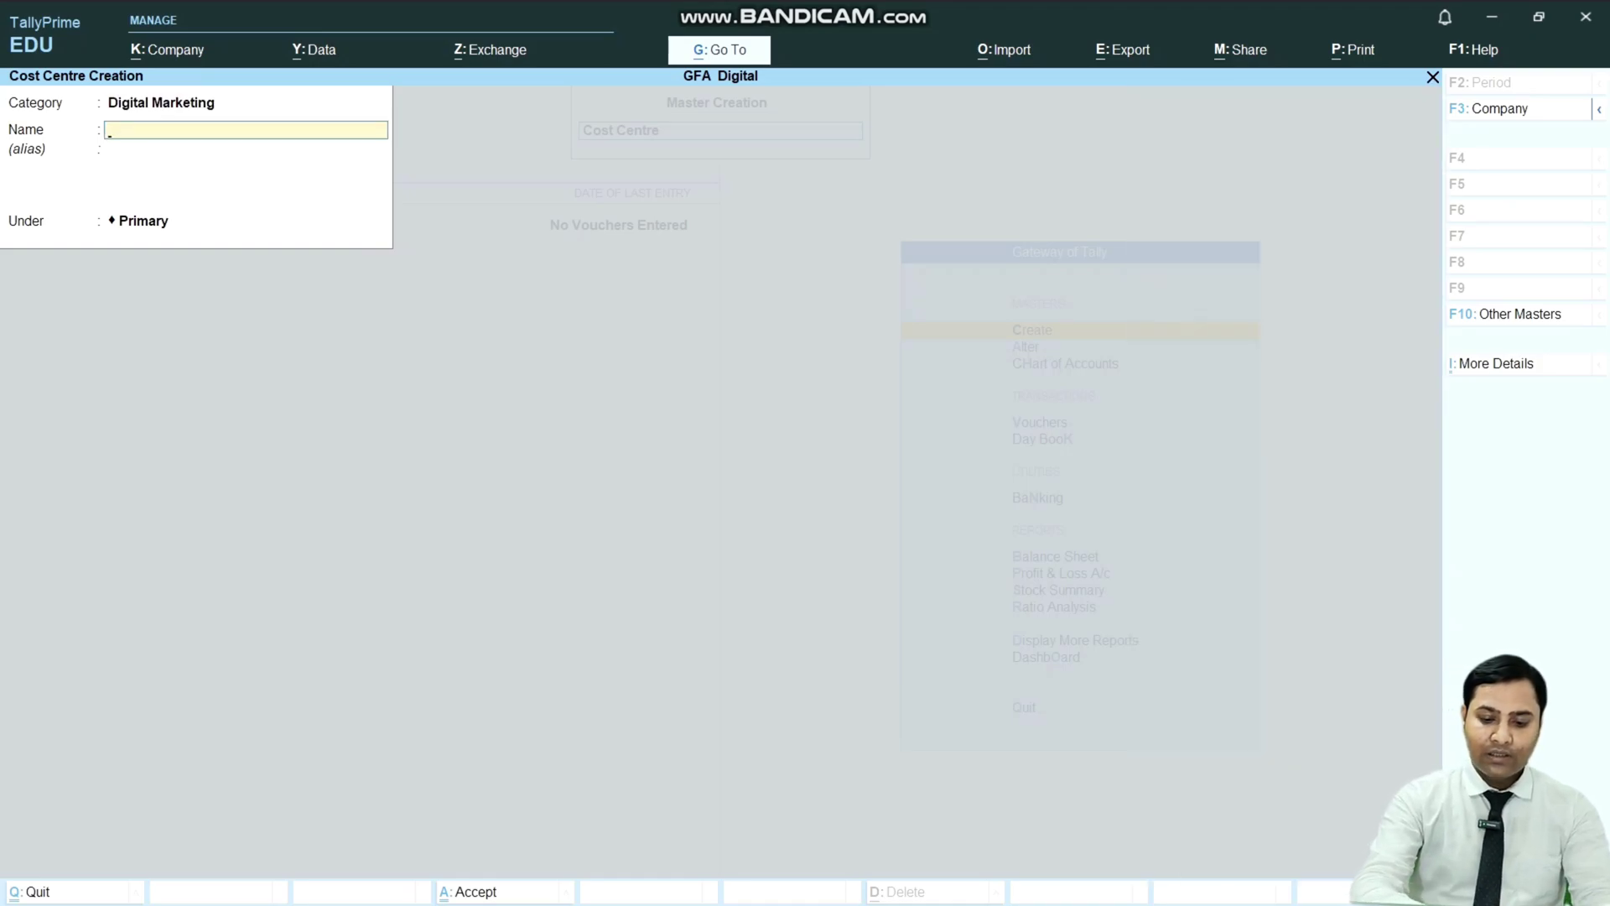
pyautogui.write('Kunal')
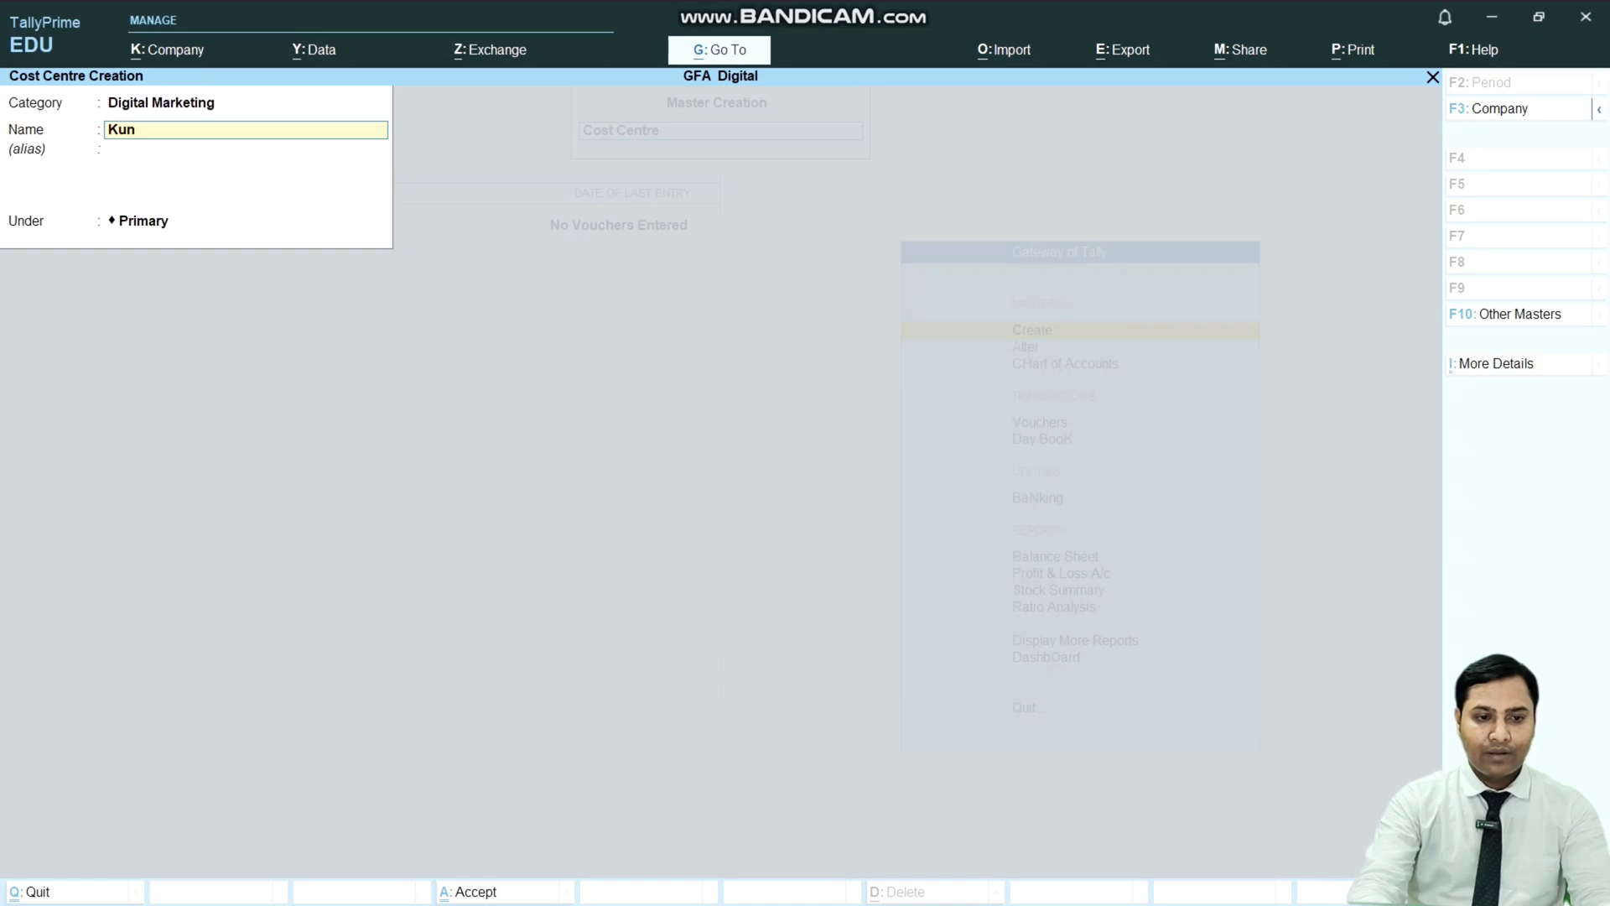
pyautogui.press('Return')
pyautogui.press('Return')
pyautogui.press('Return')
pyautogui.press('Return')
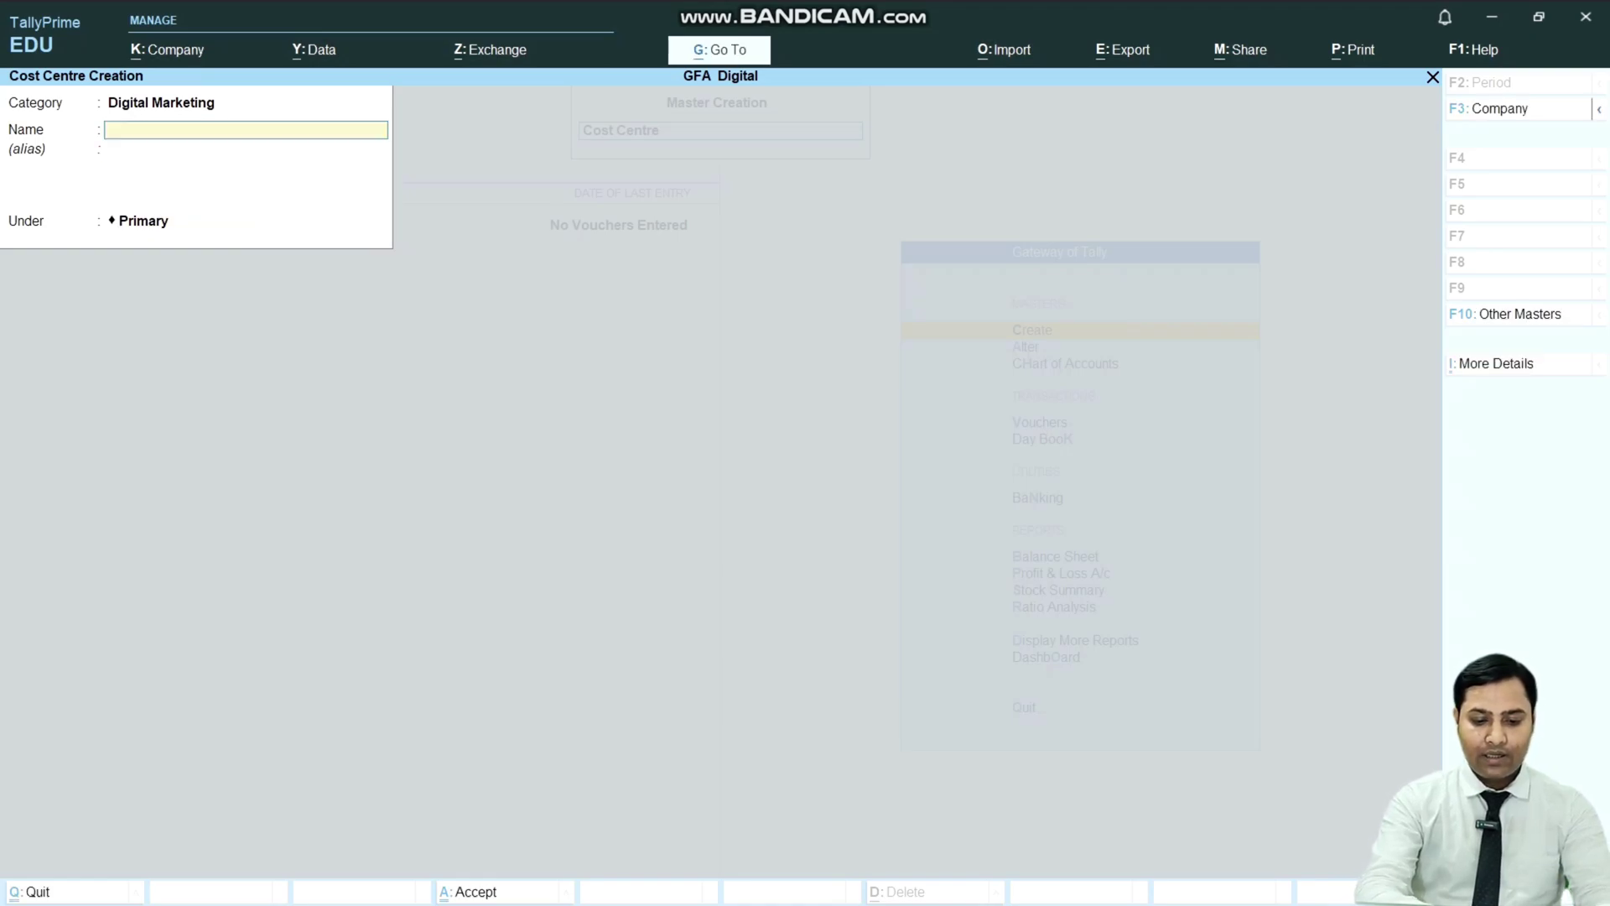
# Step: Create another cost centre with a person's name in the Digital Marketing category, under Primary
pyautogui.write('Shwet')
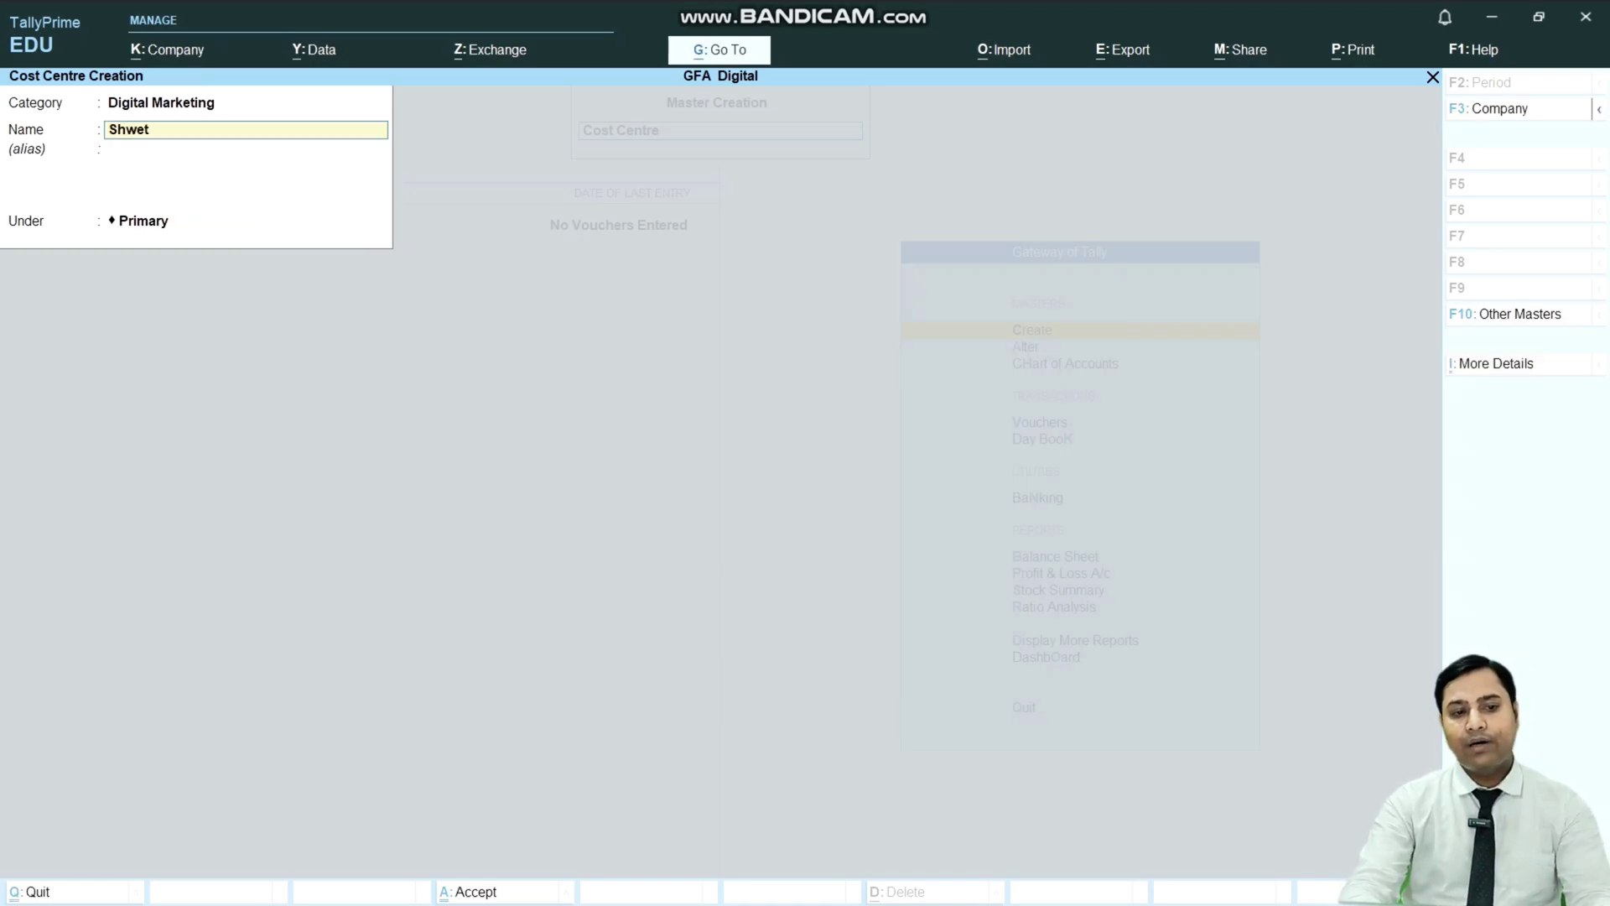
pyautogui.press('Return')
pyautogui.press('Return')
pyautogui.press('Return')
pyautogui.press('Return')
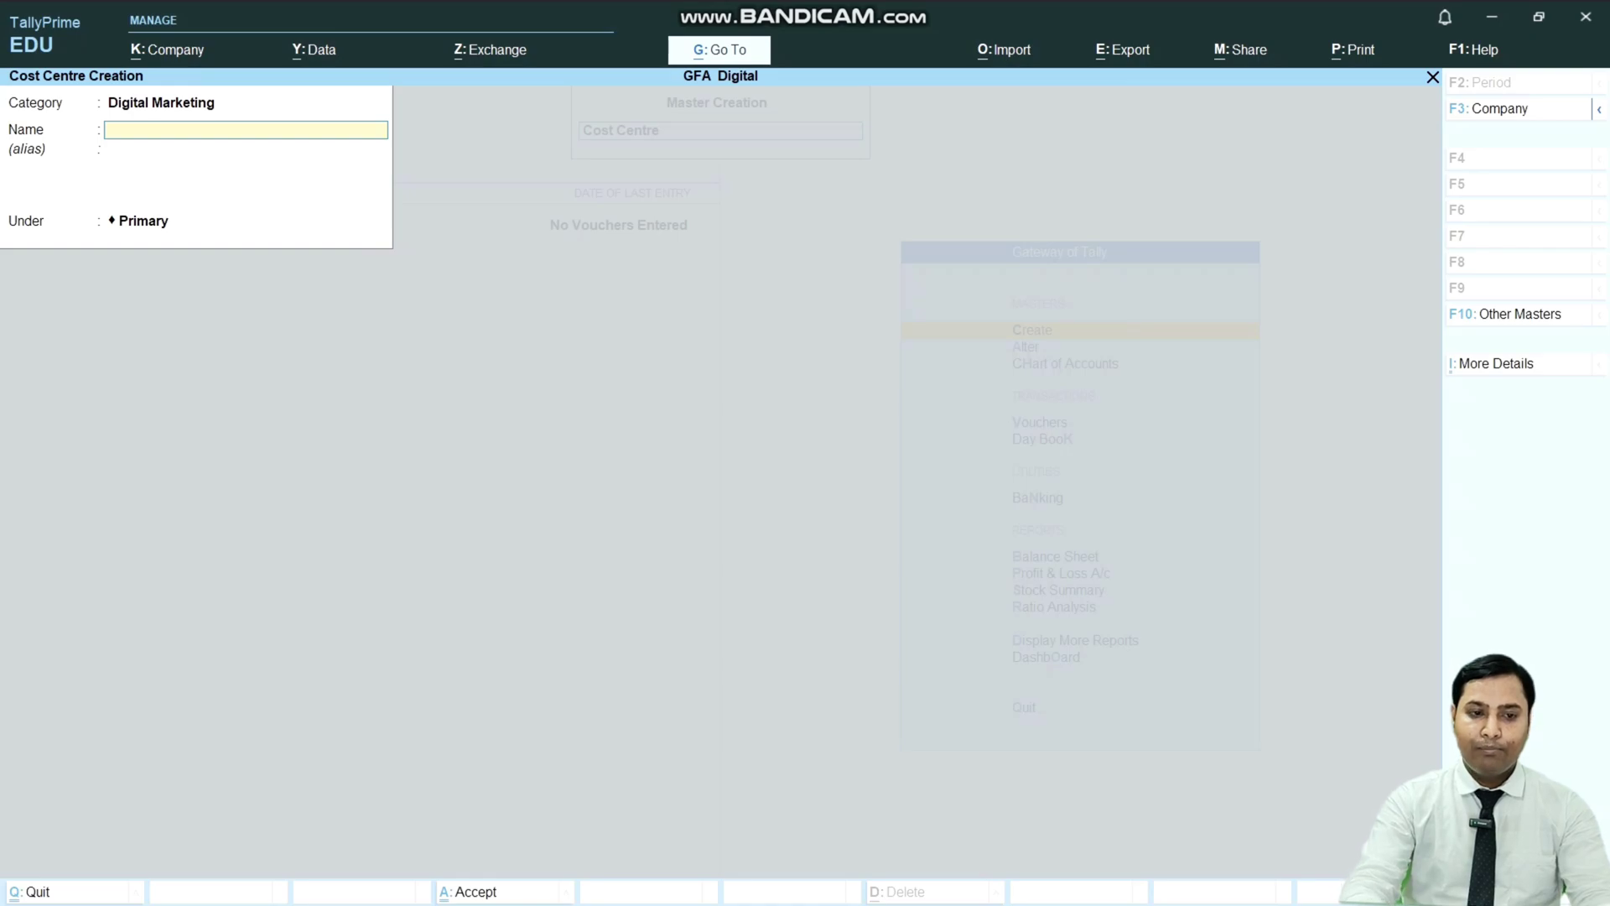
# Step: Switch the category to Website Development and create a cost centre there with a person's name, under Primary
pyautogui.press('BackSpace')
pyautogui.press('BackSpace')
pyautogui.press('Down')
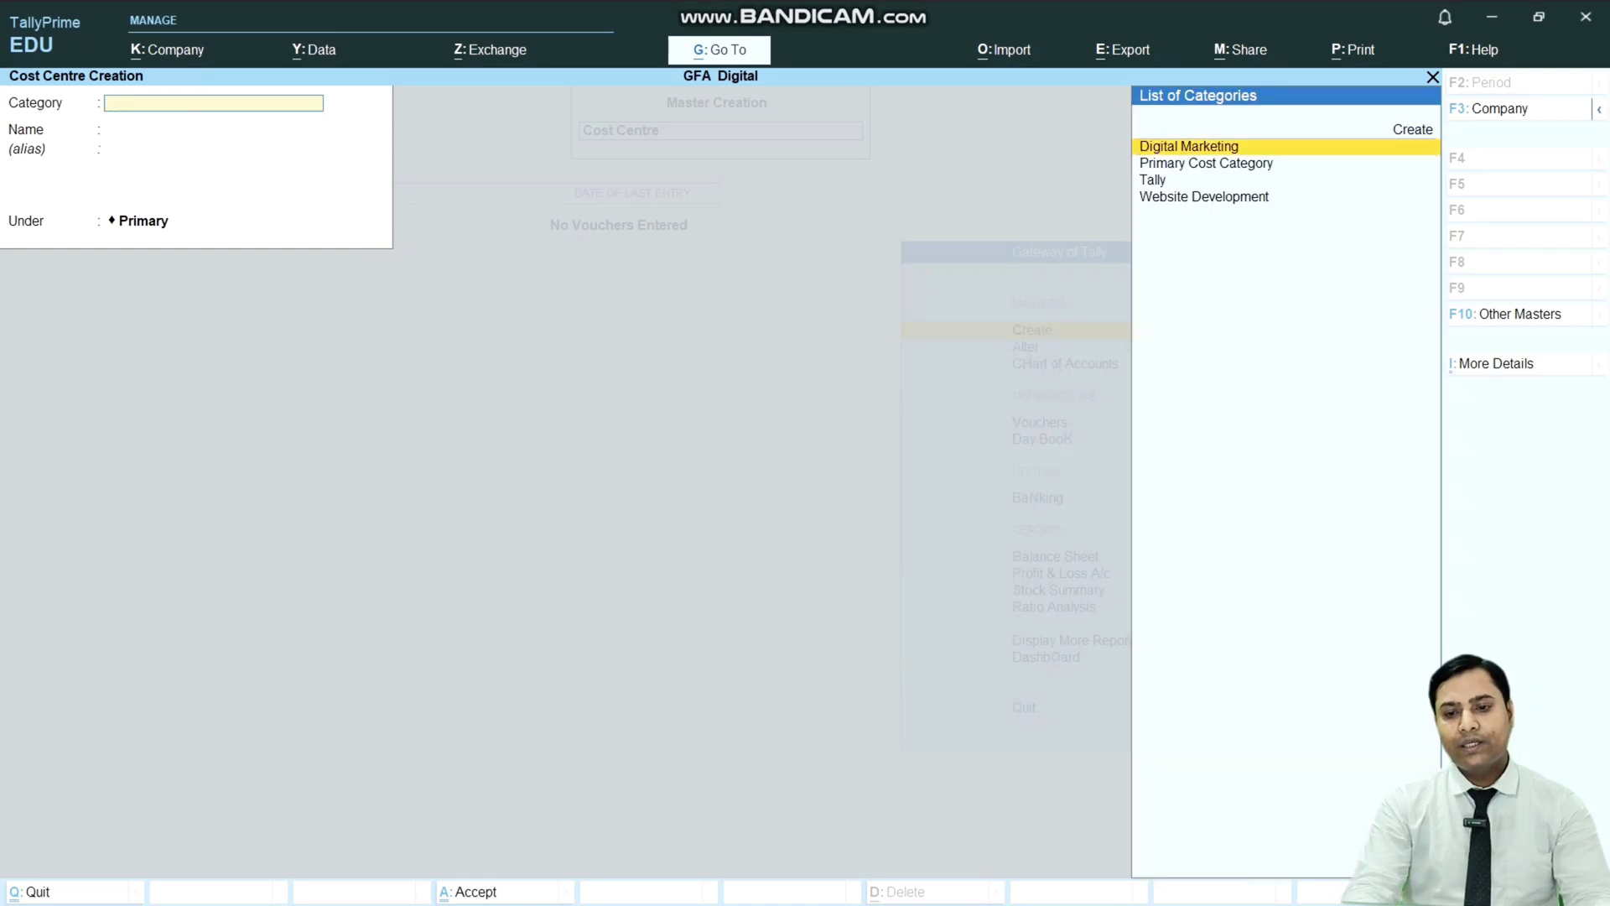
pyautogui.press('Down')
pyautogui.press('Down')
pyautogui.press('Down')
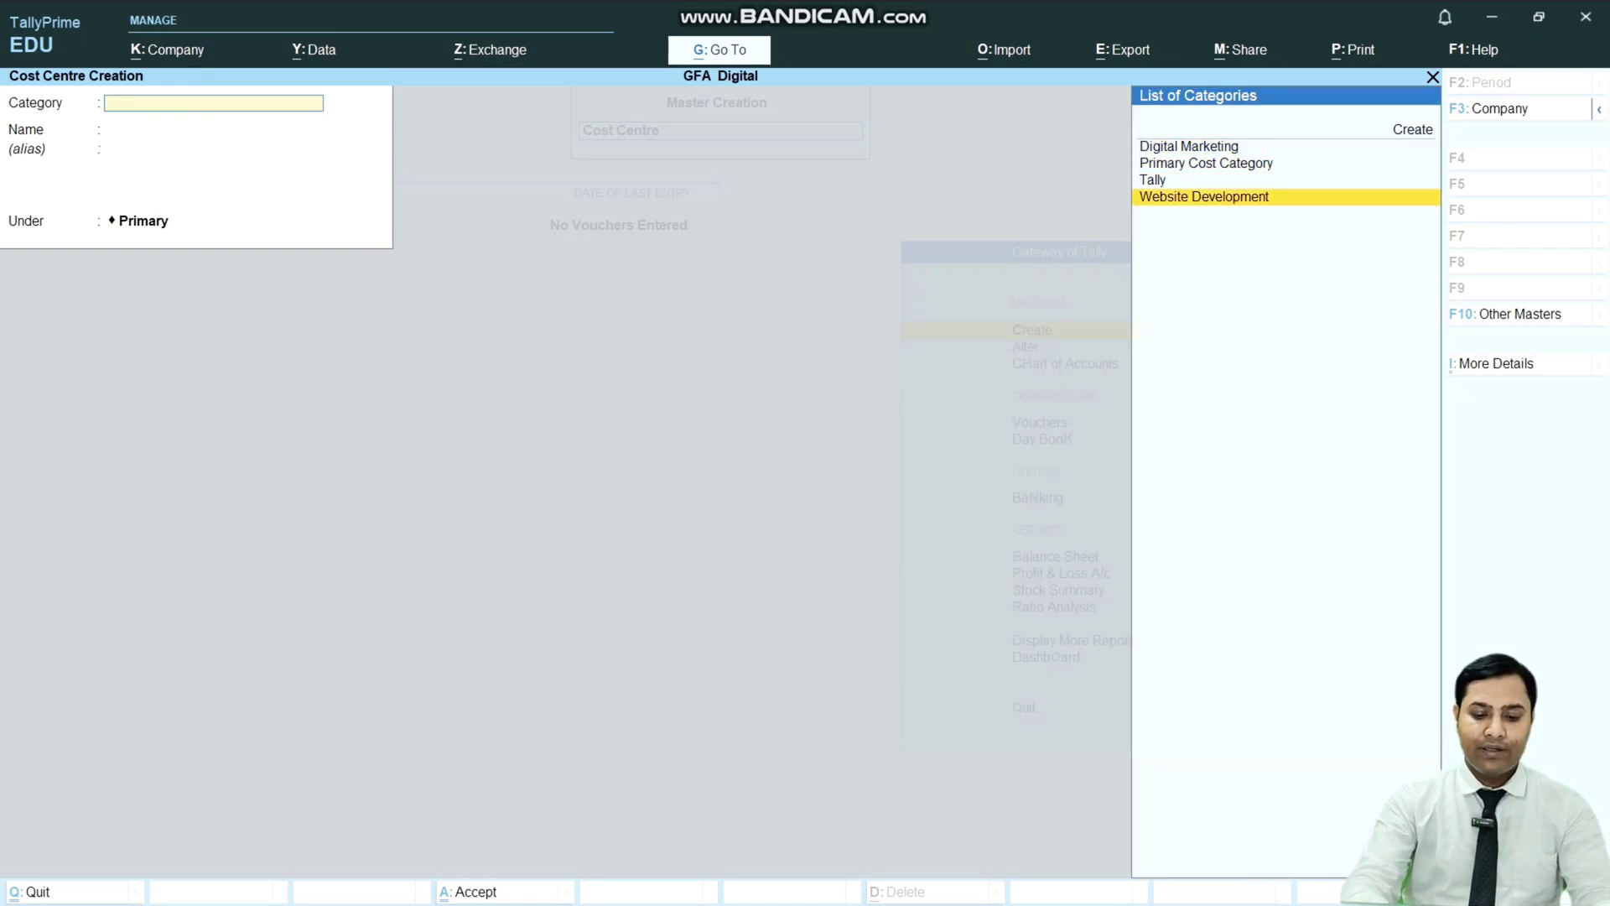
pyautogui.press('Return')
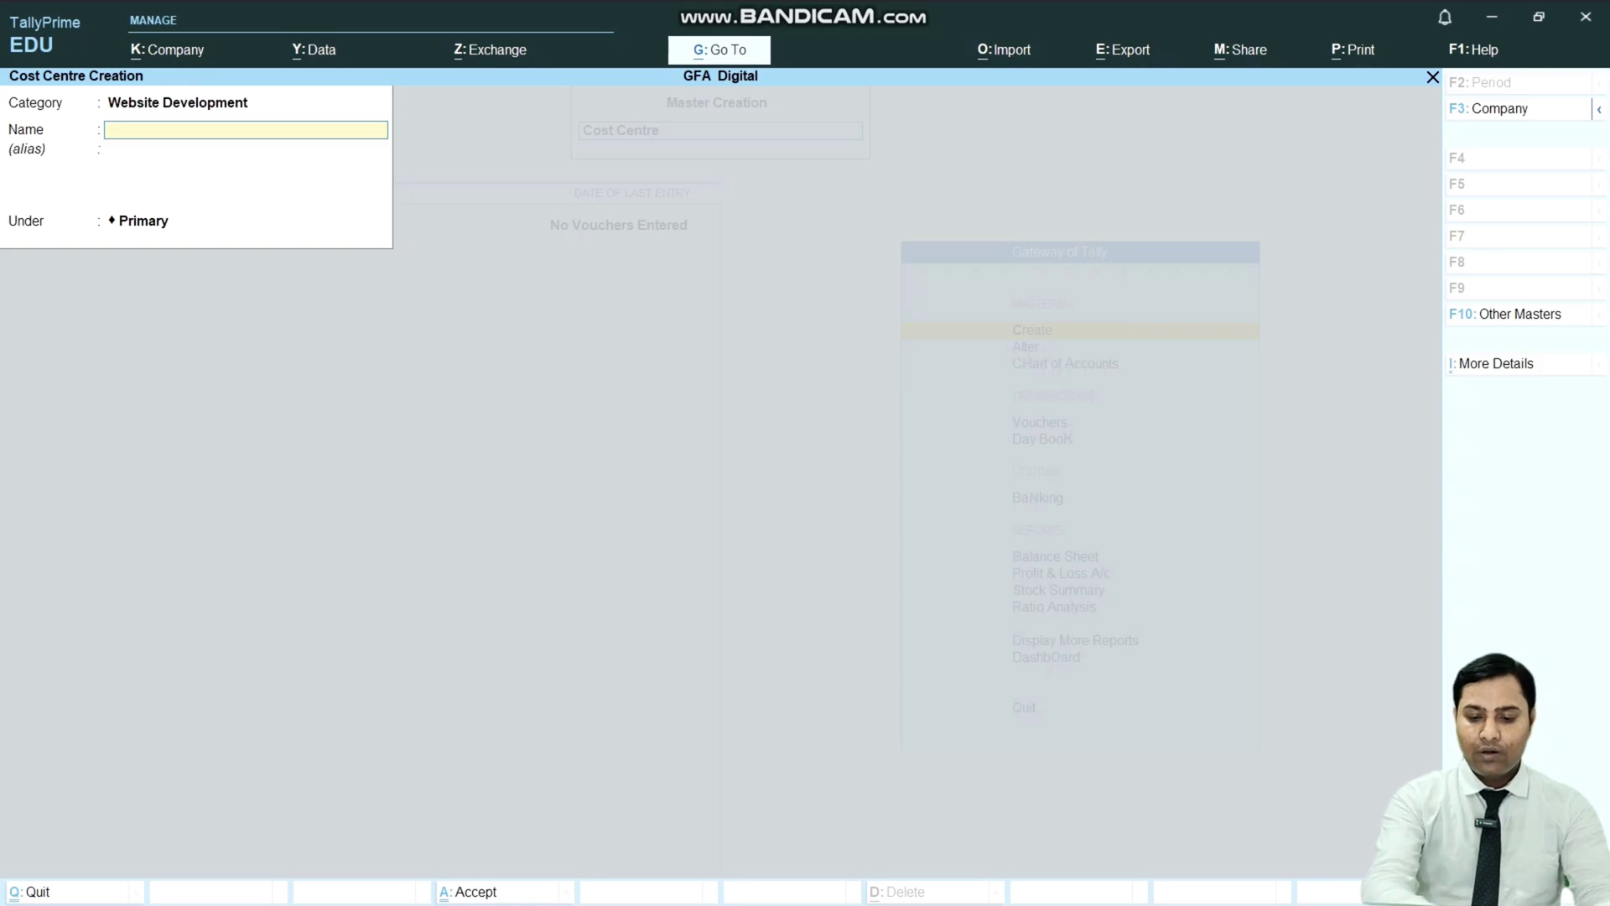
pyautogui.write('Rohan')
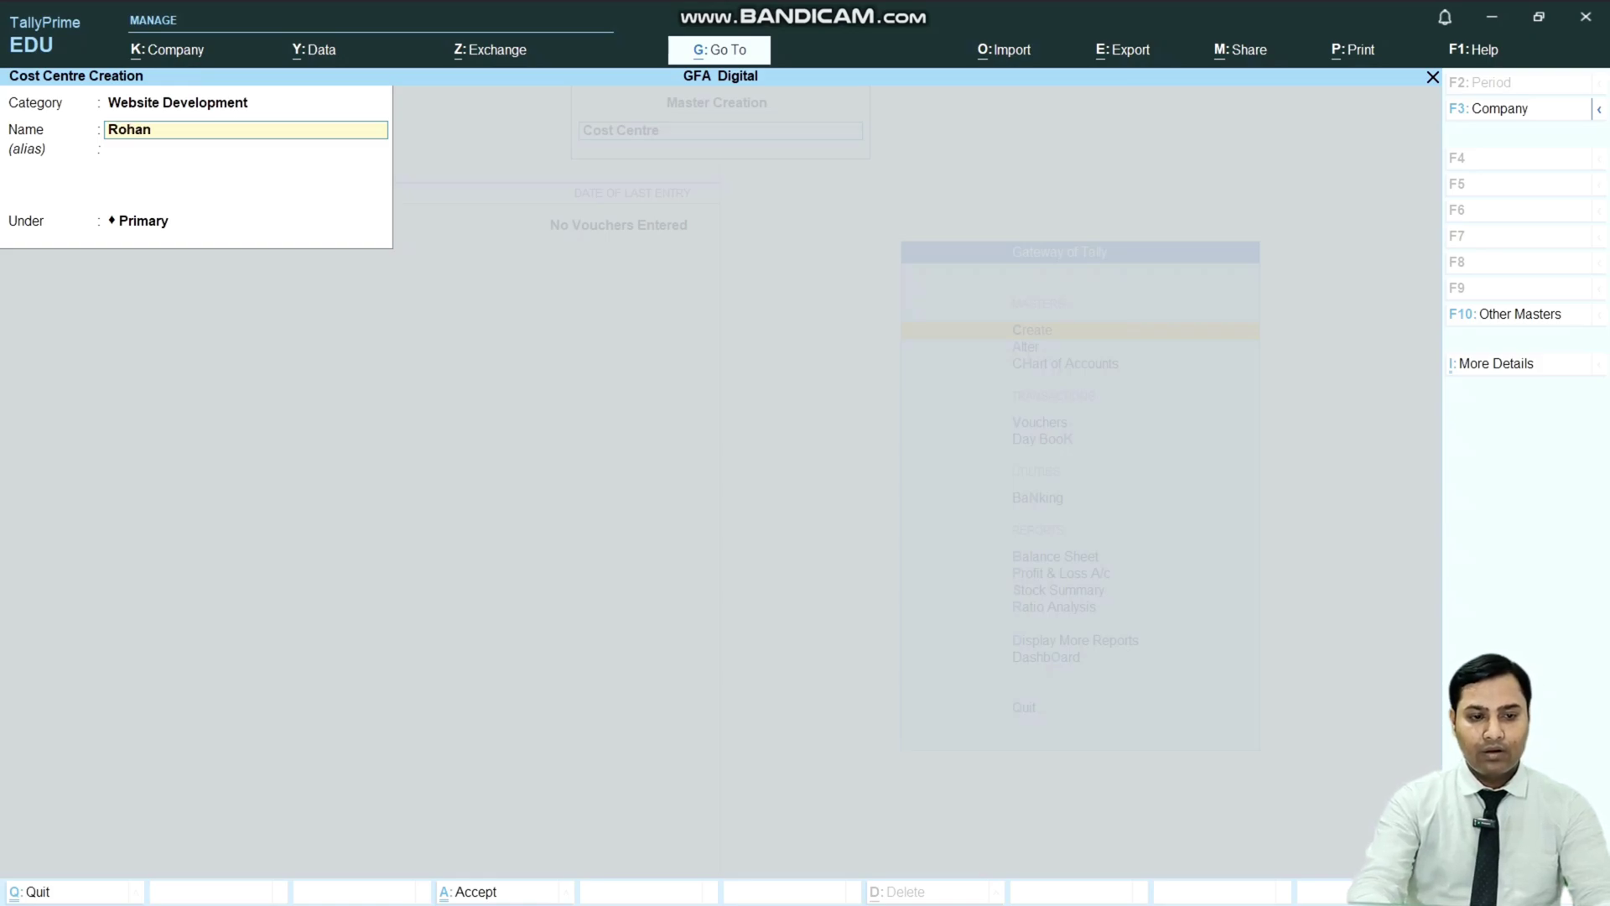
pyautogui.press('Return')
pyautogui.press('Return')
pyautogui.press('Return')
pyautogui.press('Return')
# Step: Create a second cost centre with another person's name in the Website Development category, under Primary
pyautogui.write('Mam')
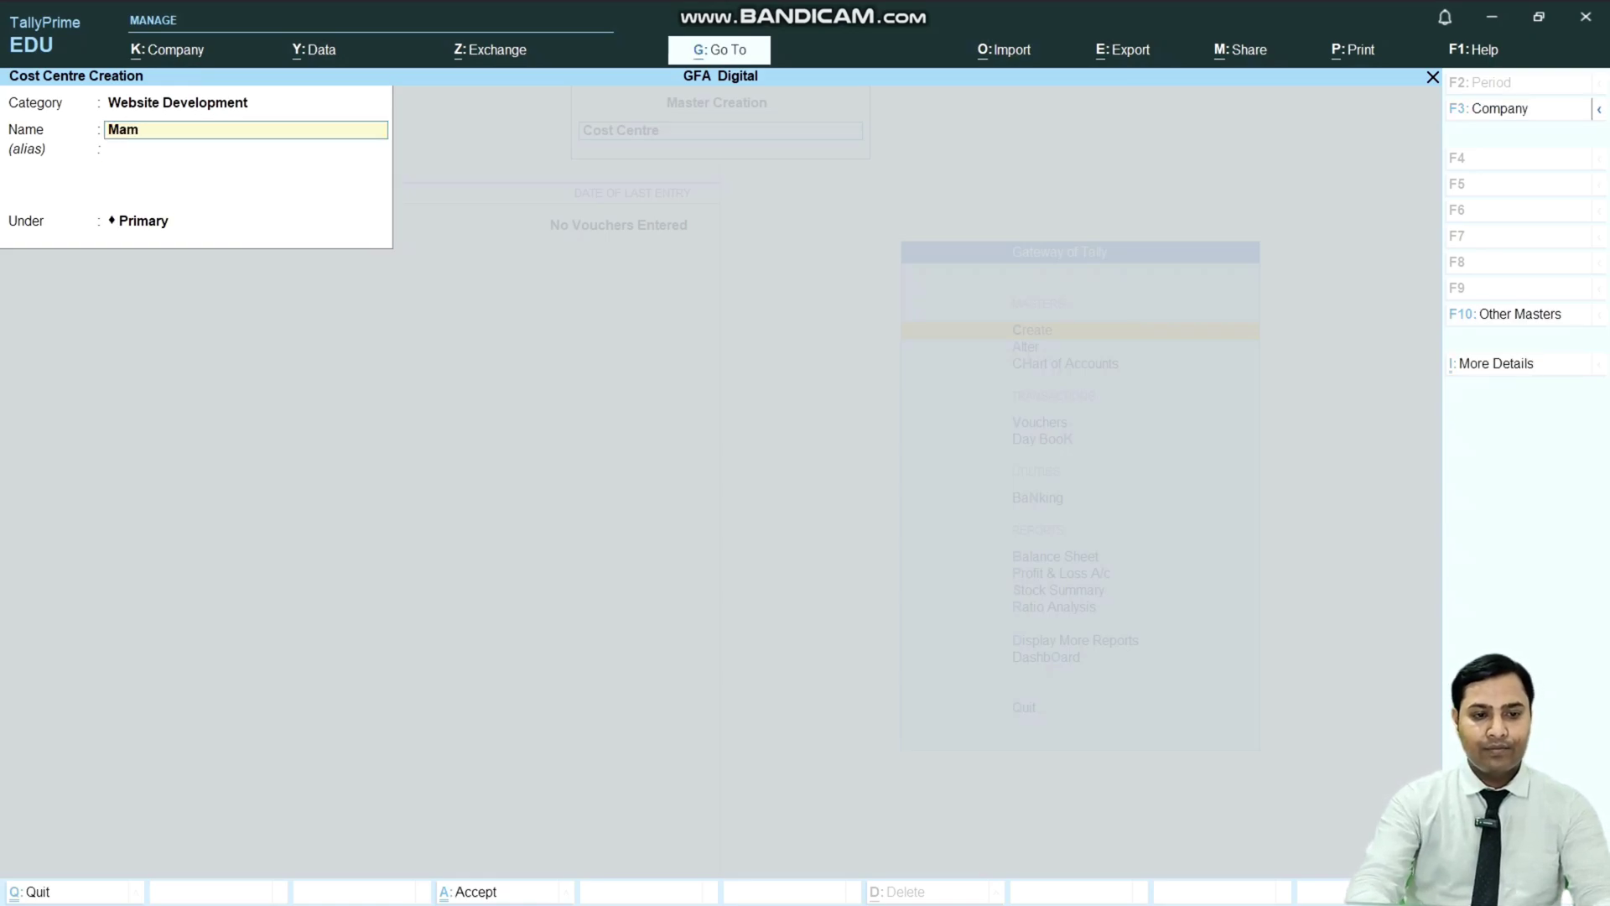
pyautogui.write('ta')
pyautogui.press('Return')
pyautogui.press('Return')
pyautogui.press('Return')
pyautogui.press('Return')
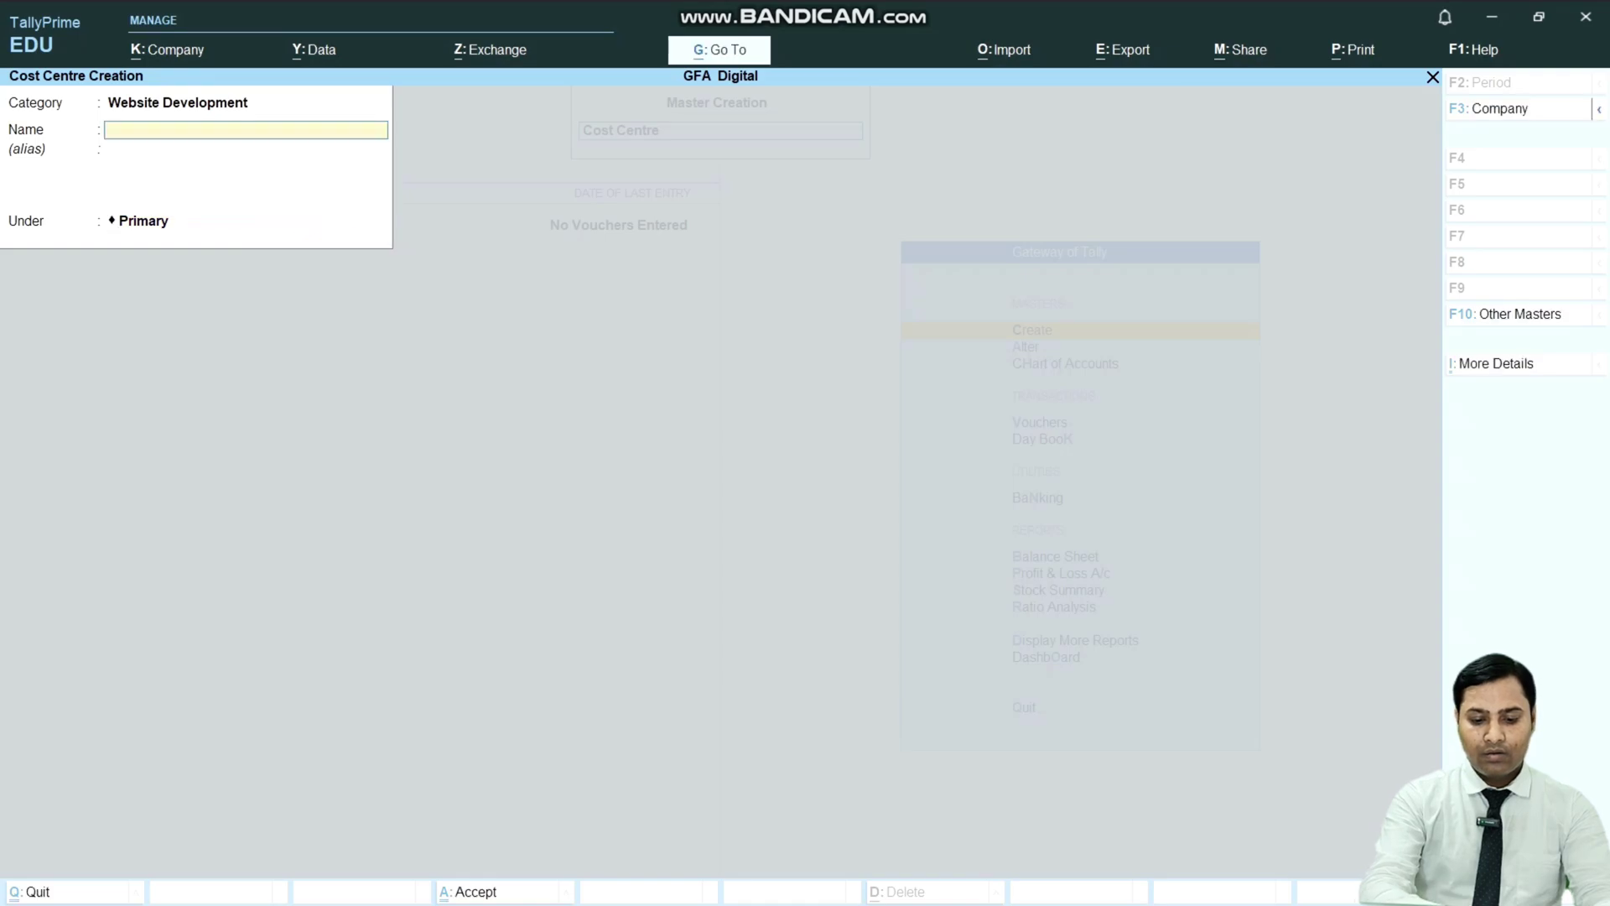
# Step: Create a third cost centre with a person's name in the Website Development category, under Primary
pyautogui.write('Manish')
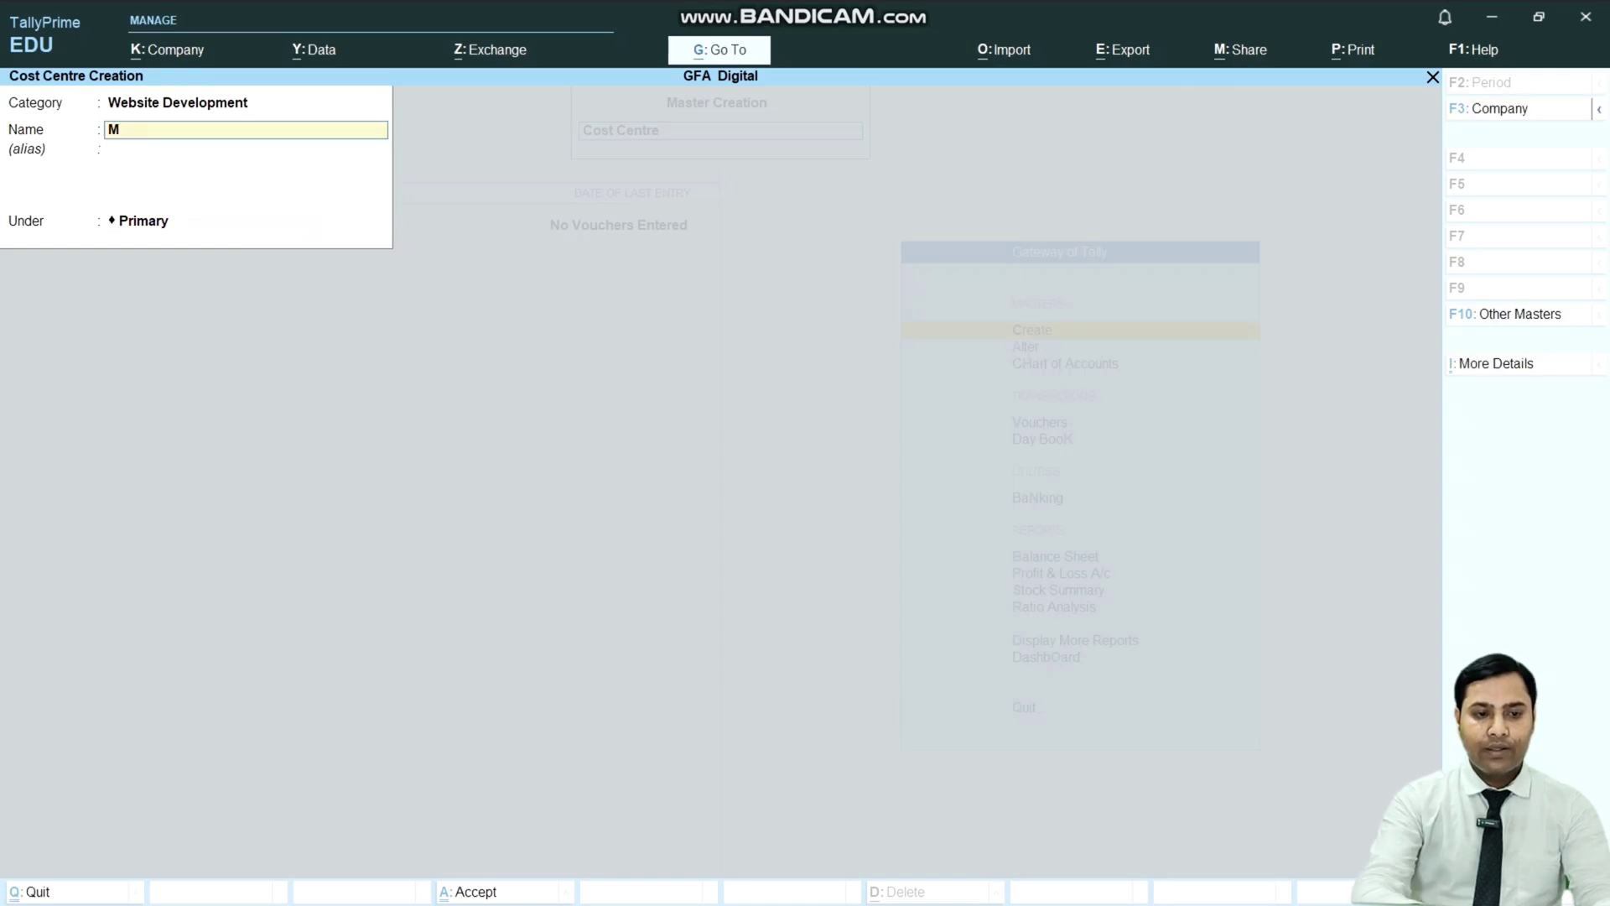
pyautogui.press('Return')
pyautogui.press('Return')
pyautogui.press('Return')
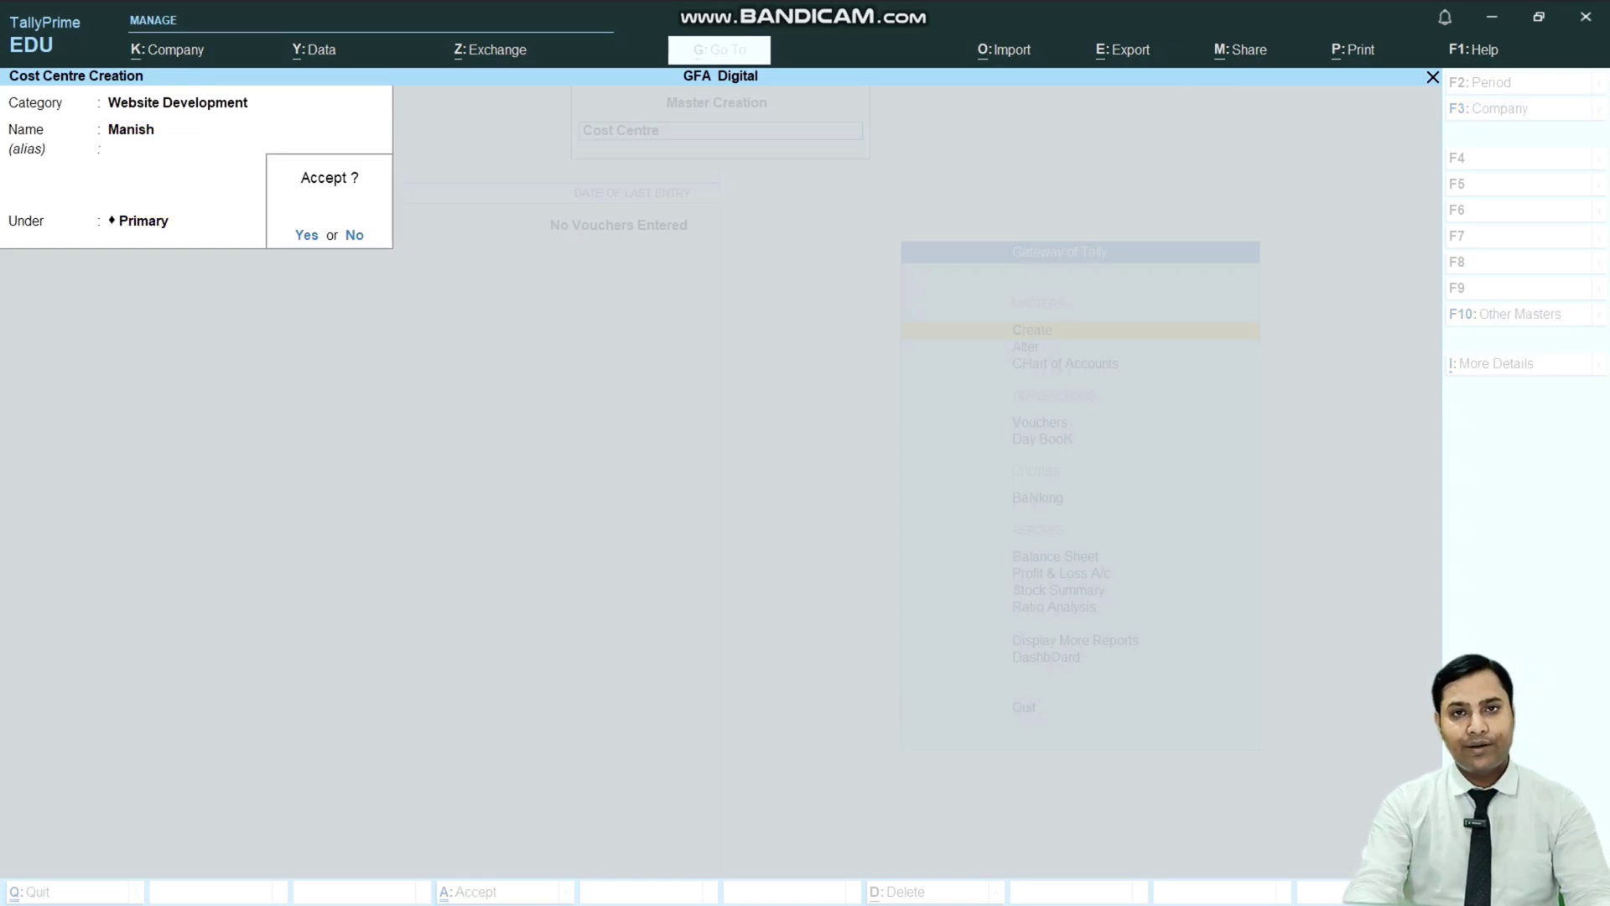
pyautogui.press('Return')
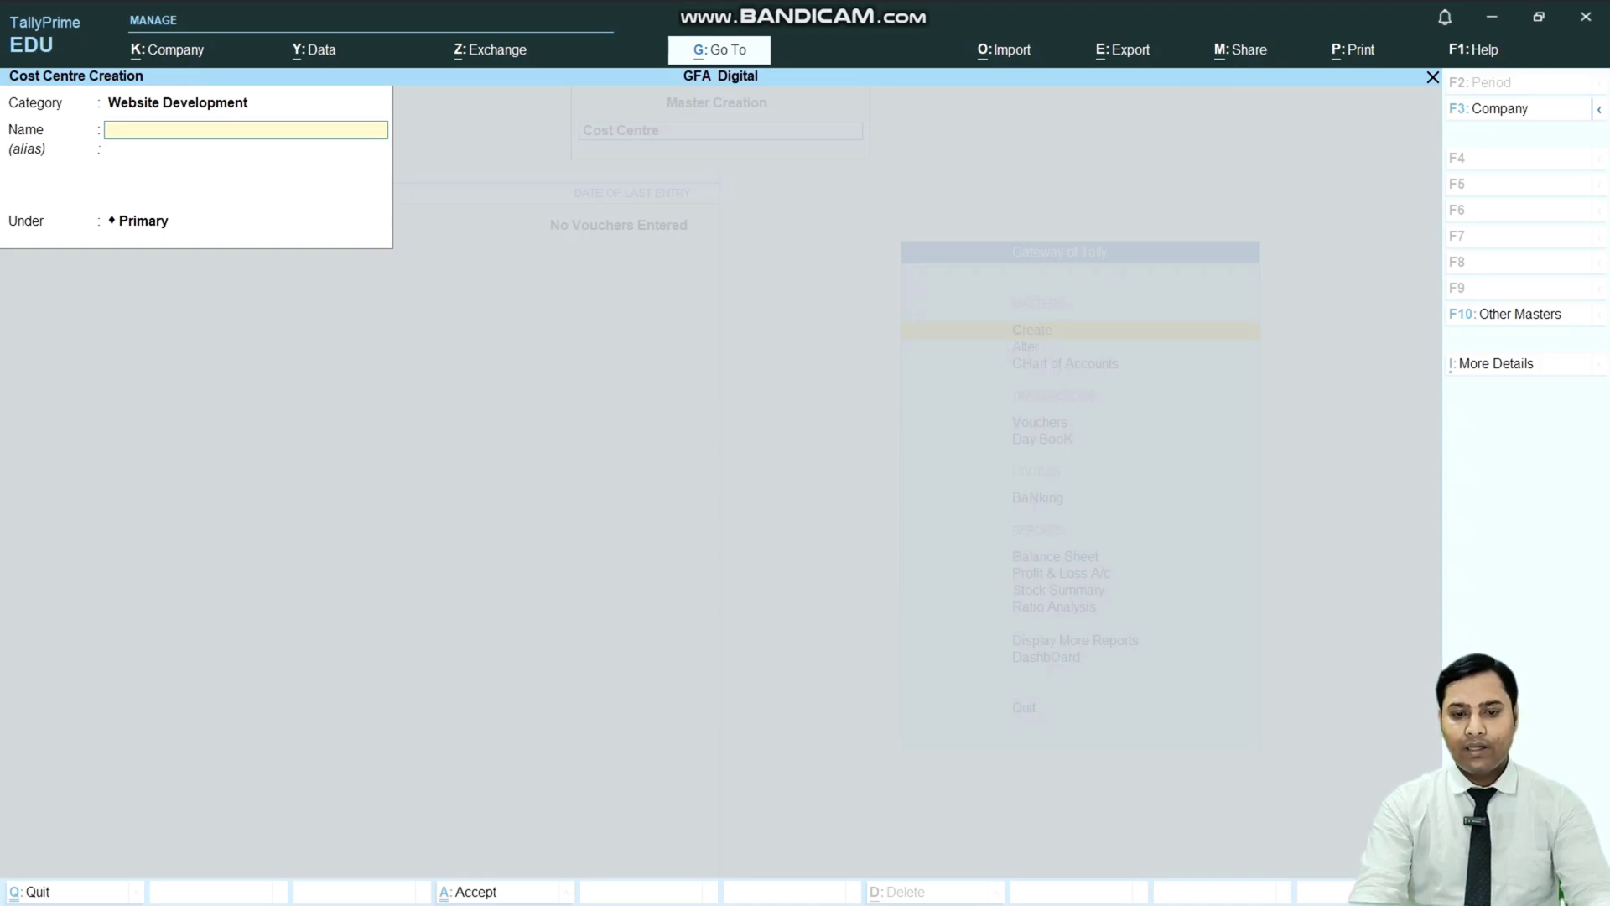
# Step: Leave cost centre creation and start a new ledger named Fees Receive
pyautogui.press('Escape')
pyautogui.press('y')
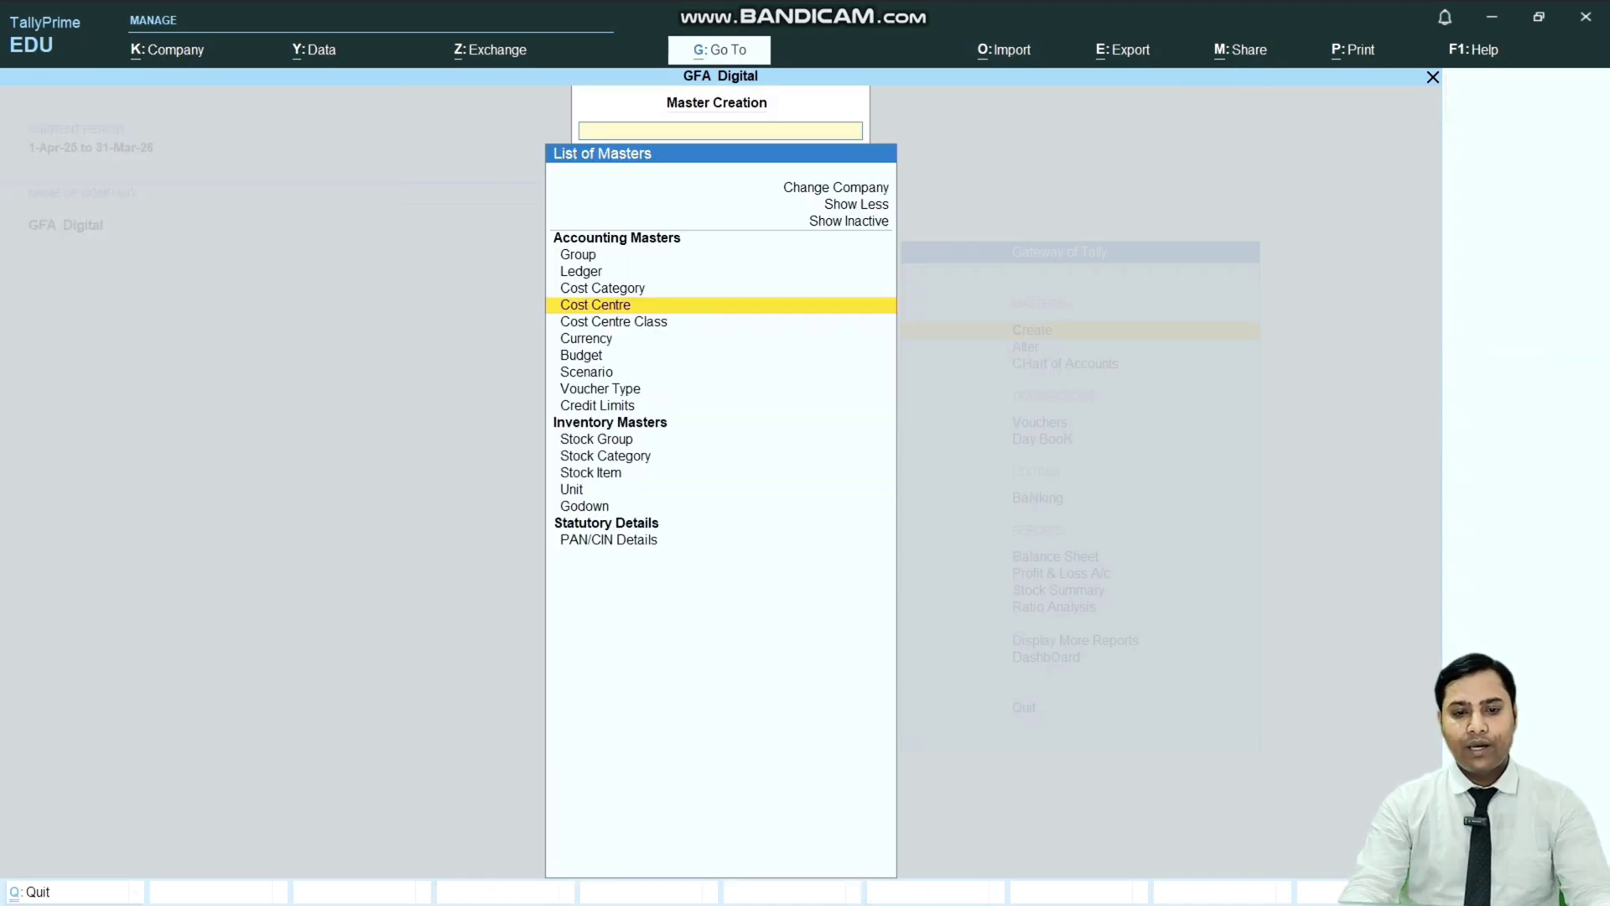
pyautogui.press('Up')
pyautogui.press('Up')
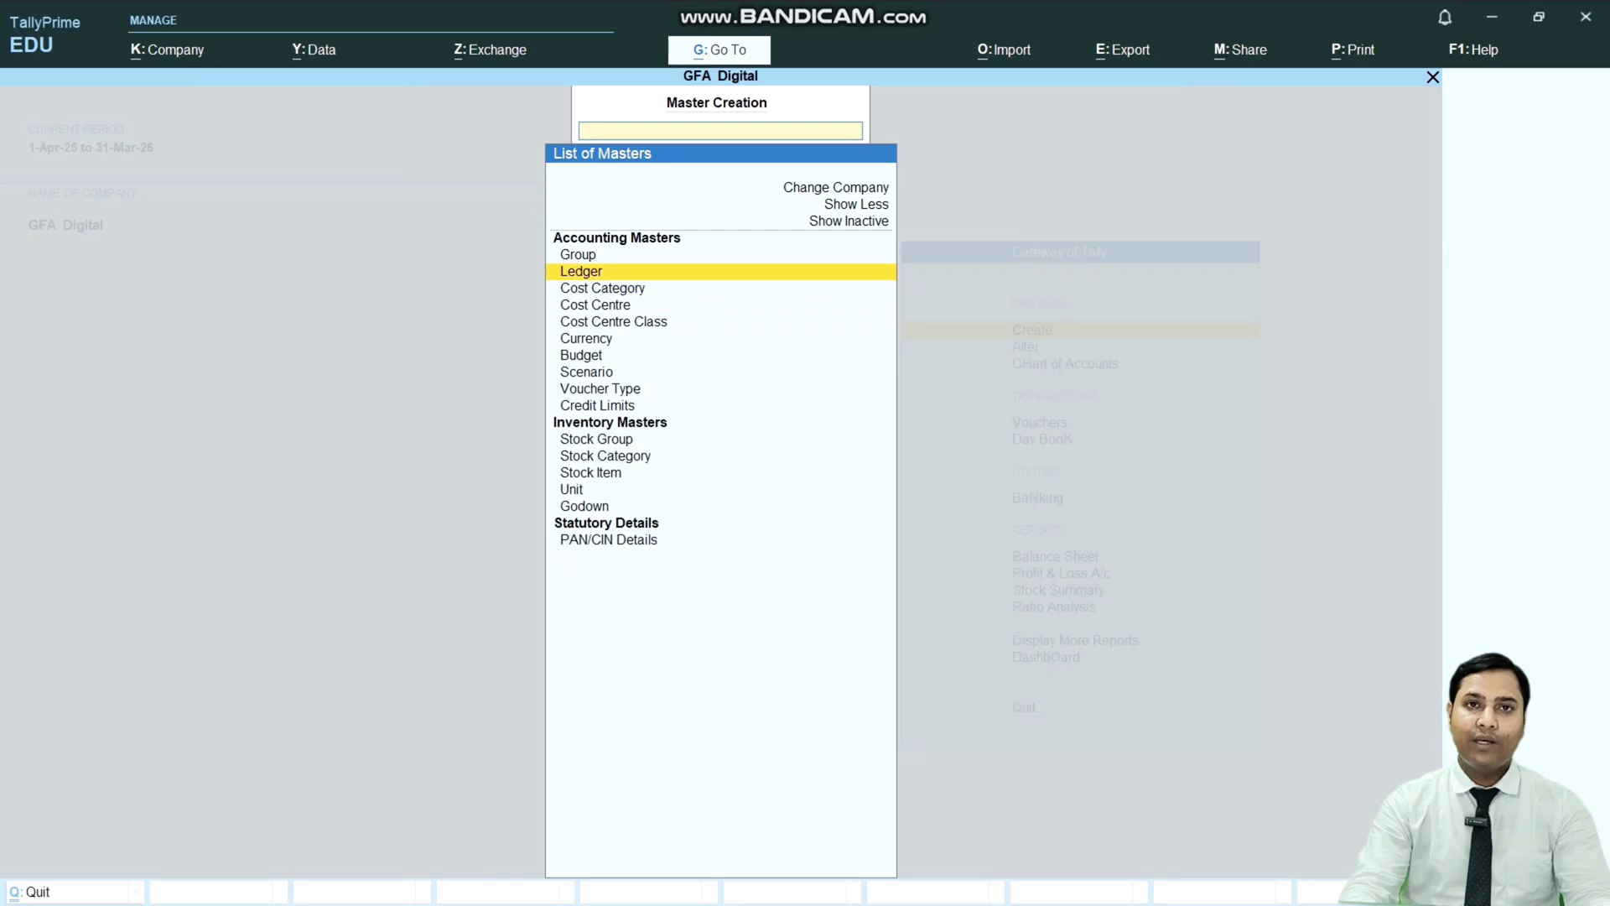
pyautogui.press('Return')
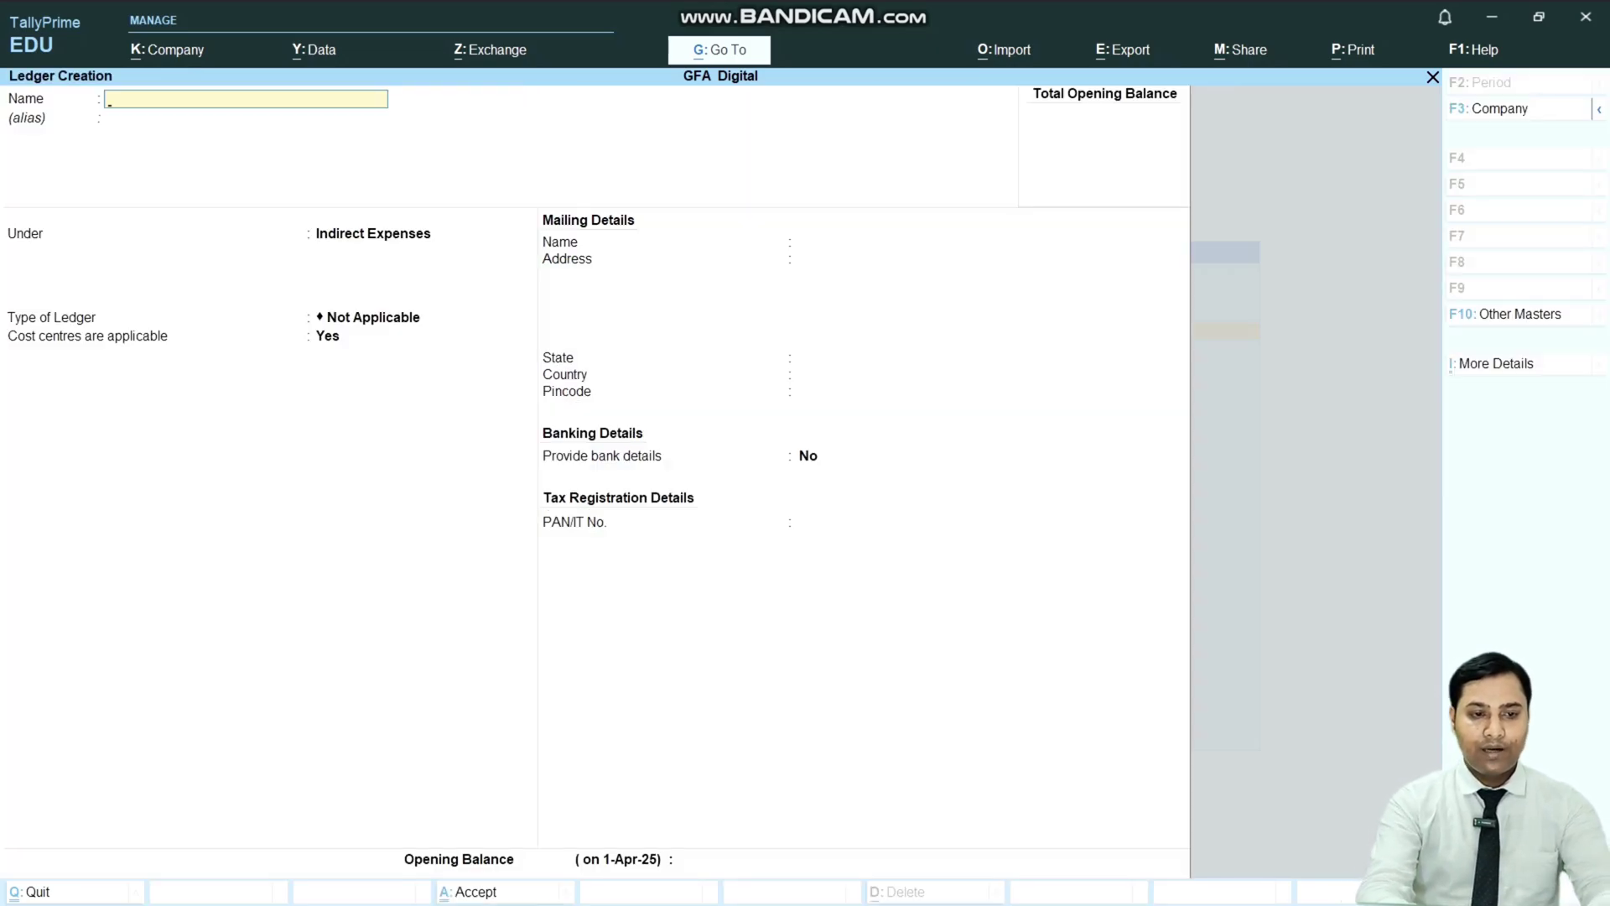
pyautogui.write('Fees Receive')
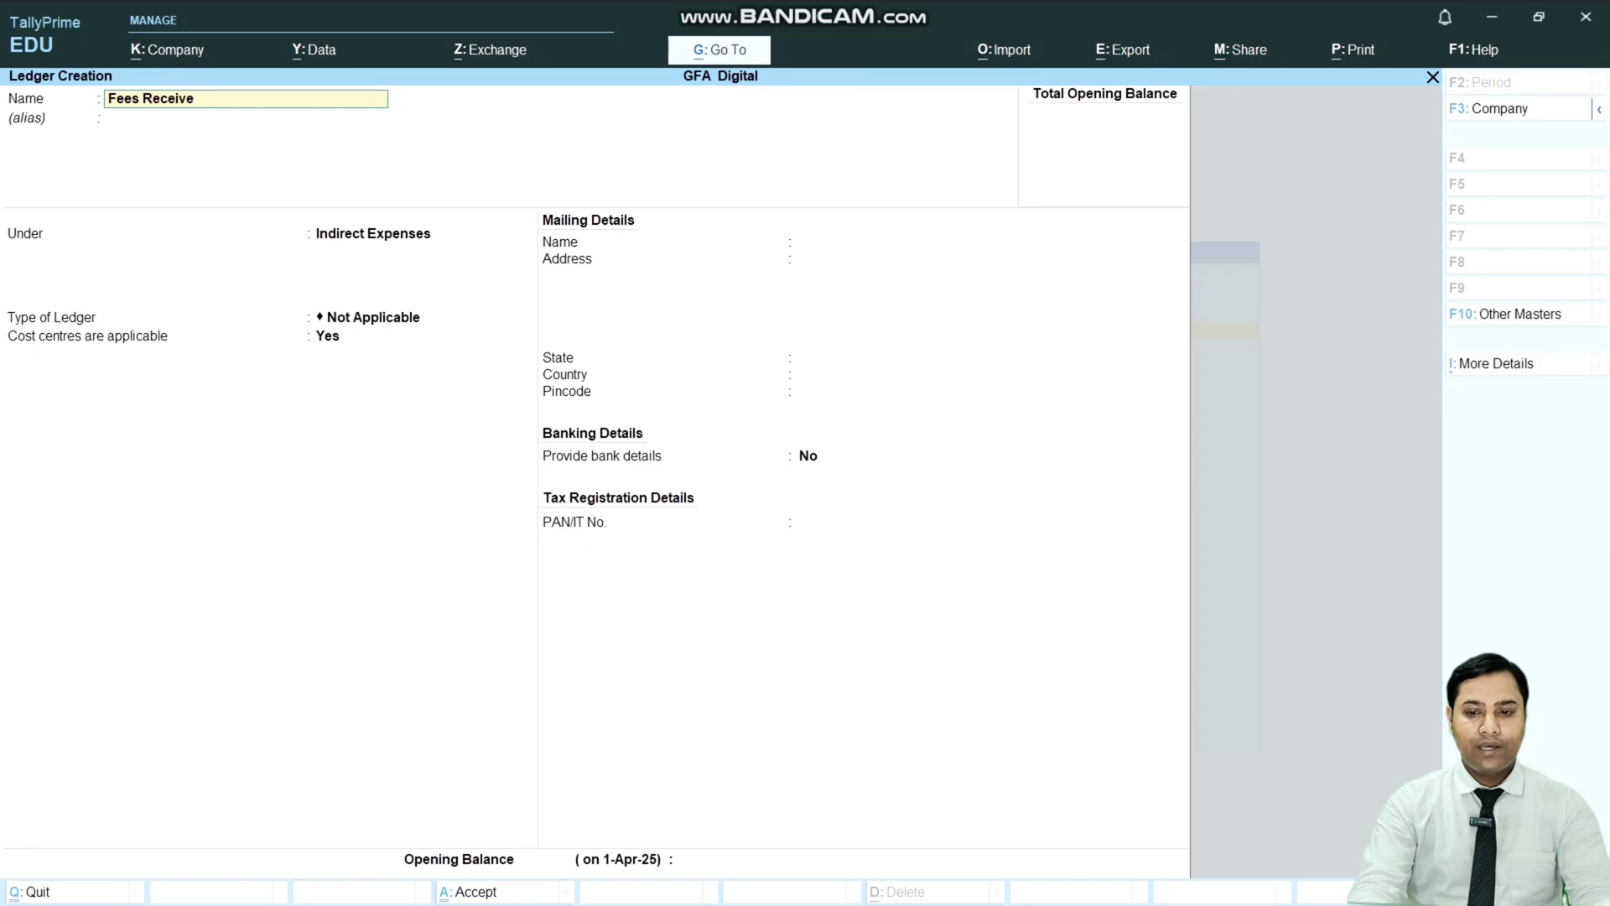
pyautogui.press('Return')
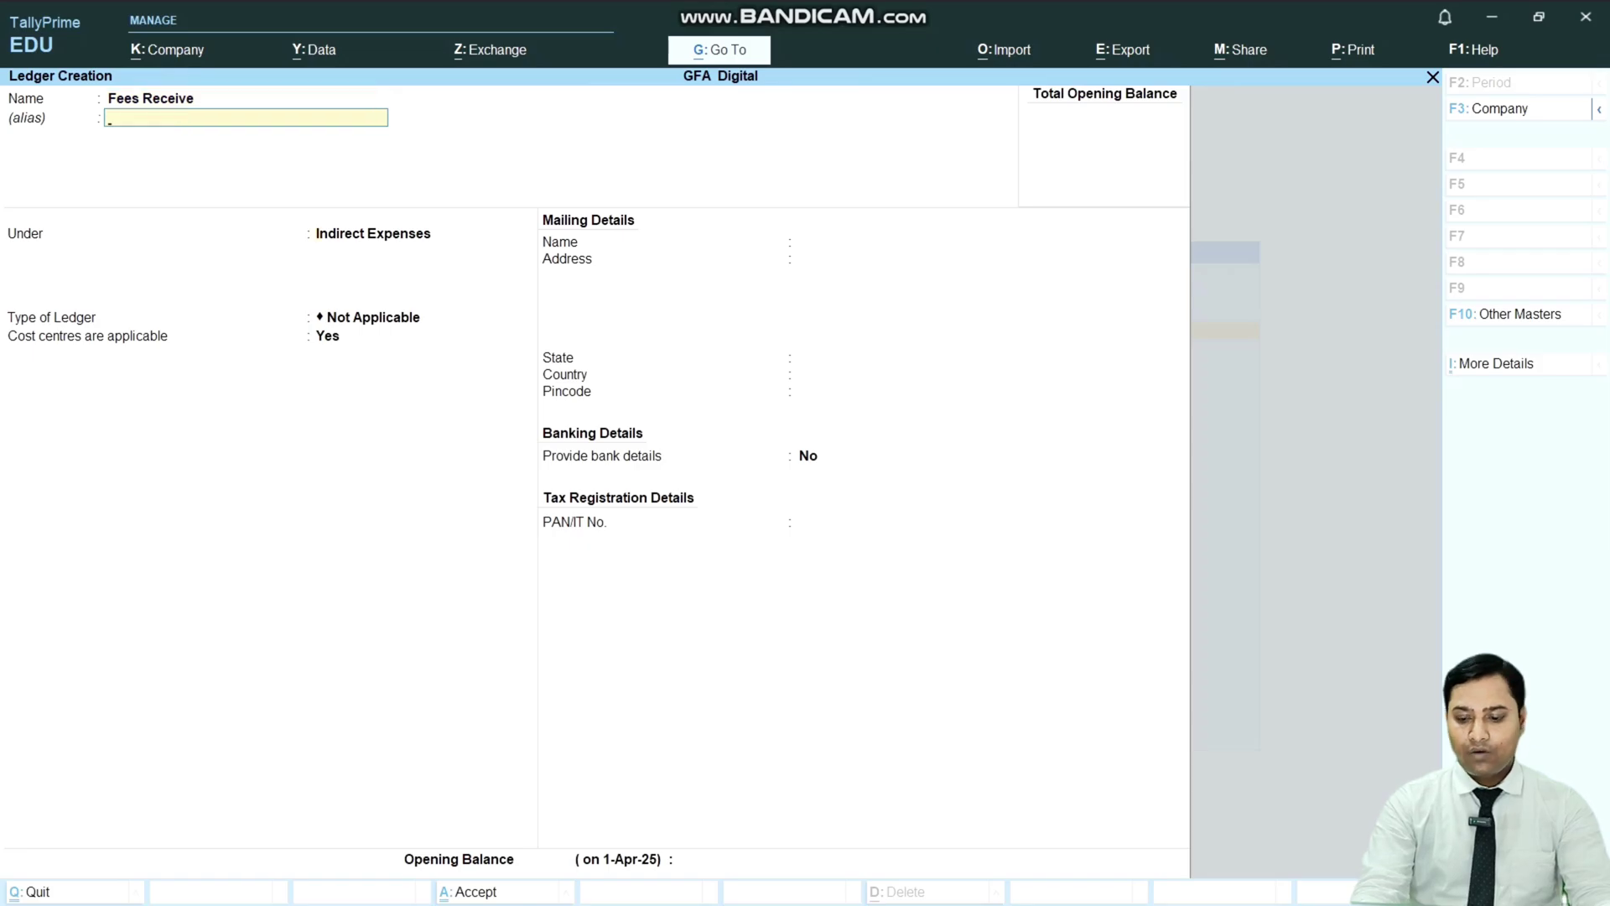
# Step: Group the Fees Receive ledger under Indirect Incomes, keep cost centres applicable at Yes, and save it
pyautogui.press('Return')
pyautogui.press('Down')
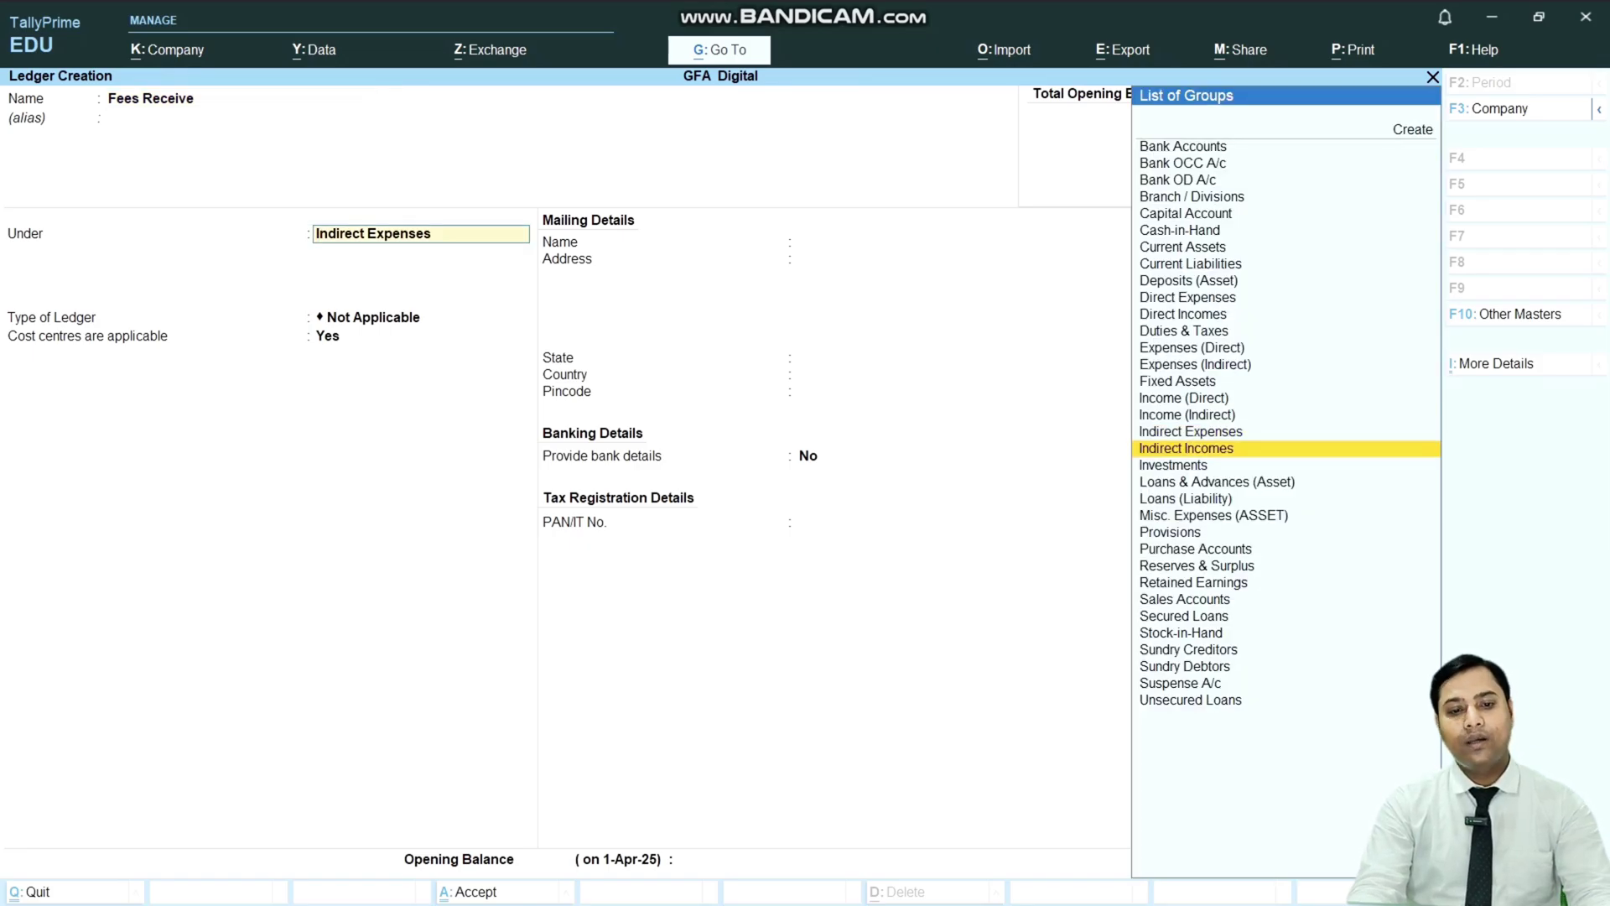
pyautogui.press('Return')
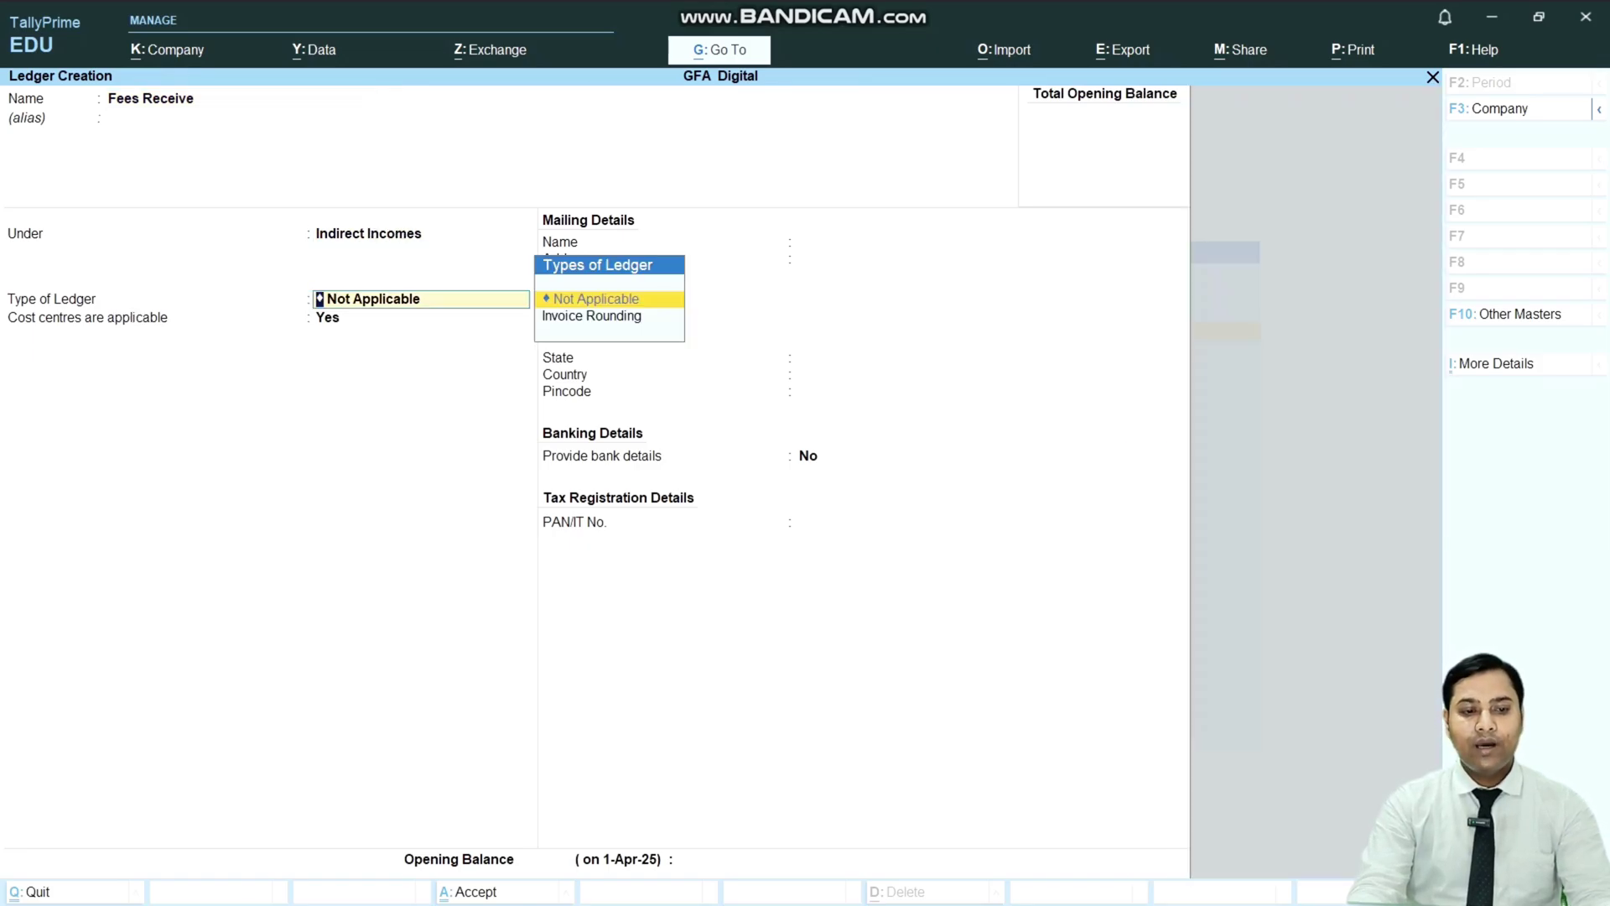
pyautogui.press('Return')
pyautogui.press('ctrl')
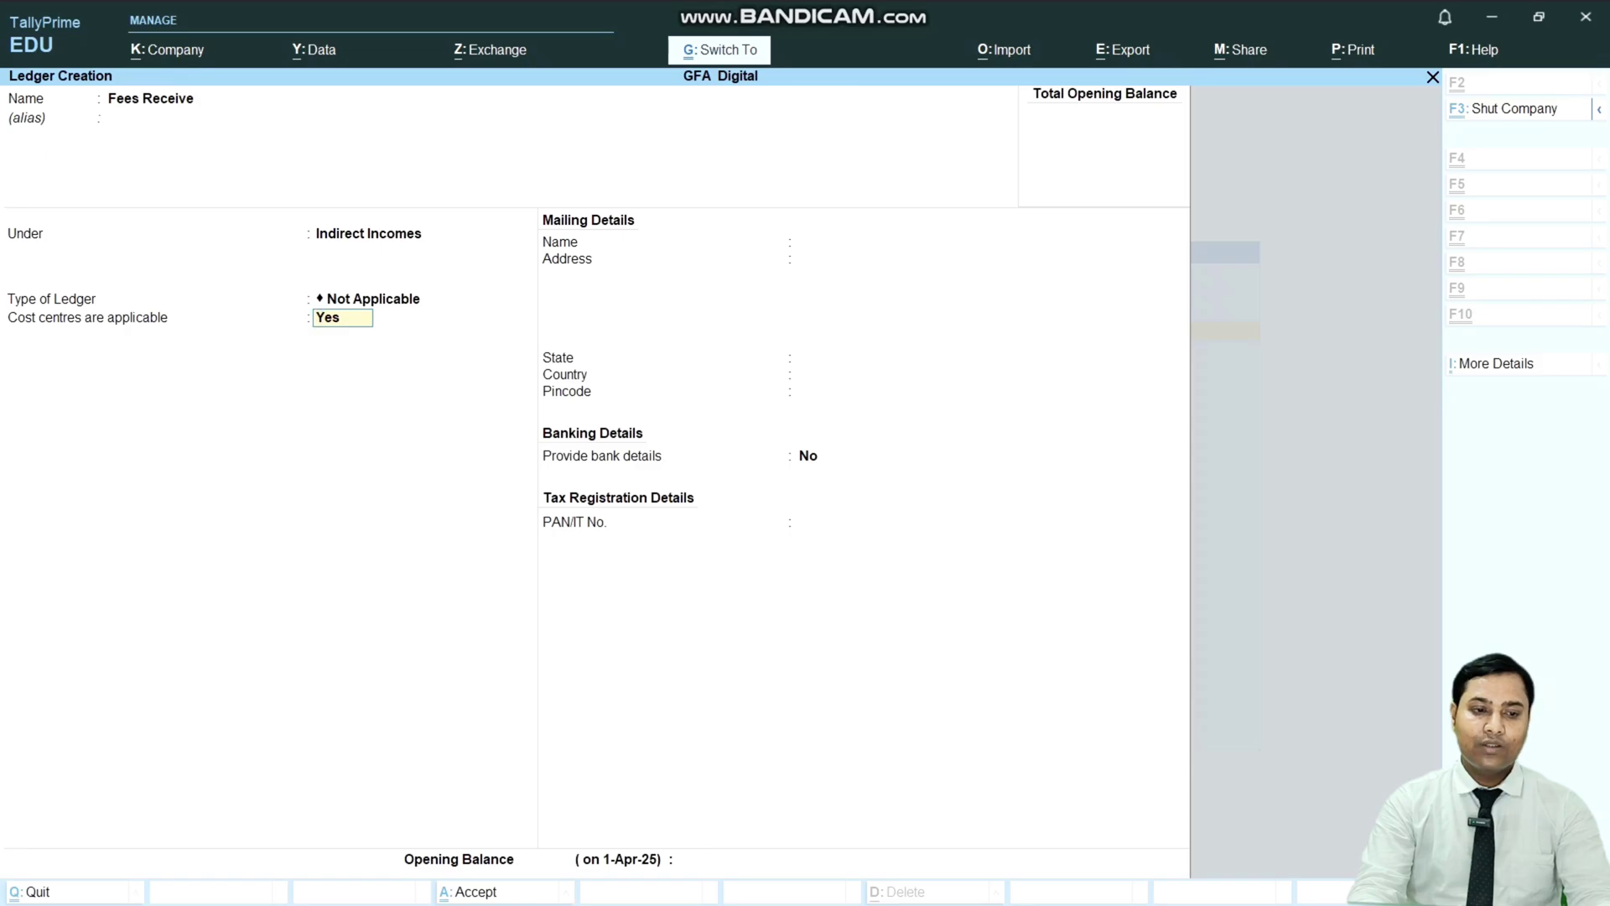
pyautogui.press('Return')
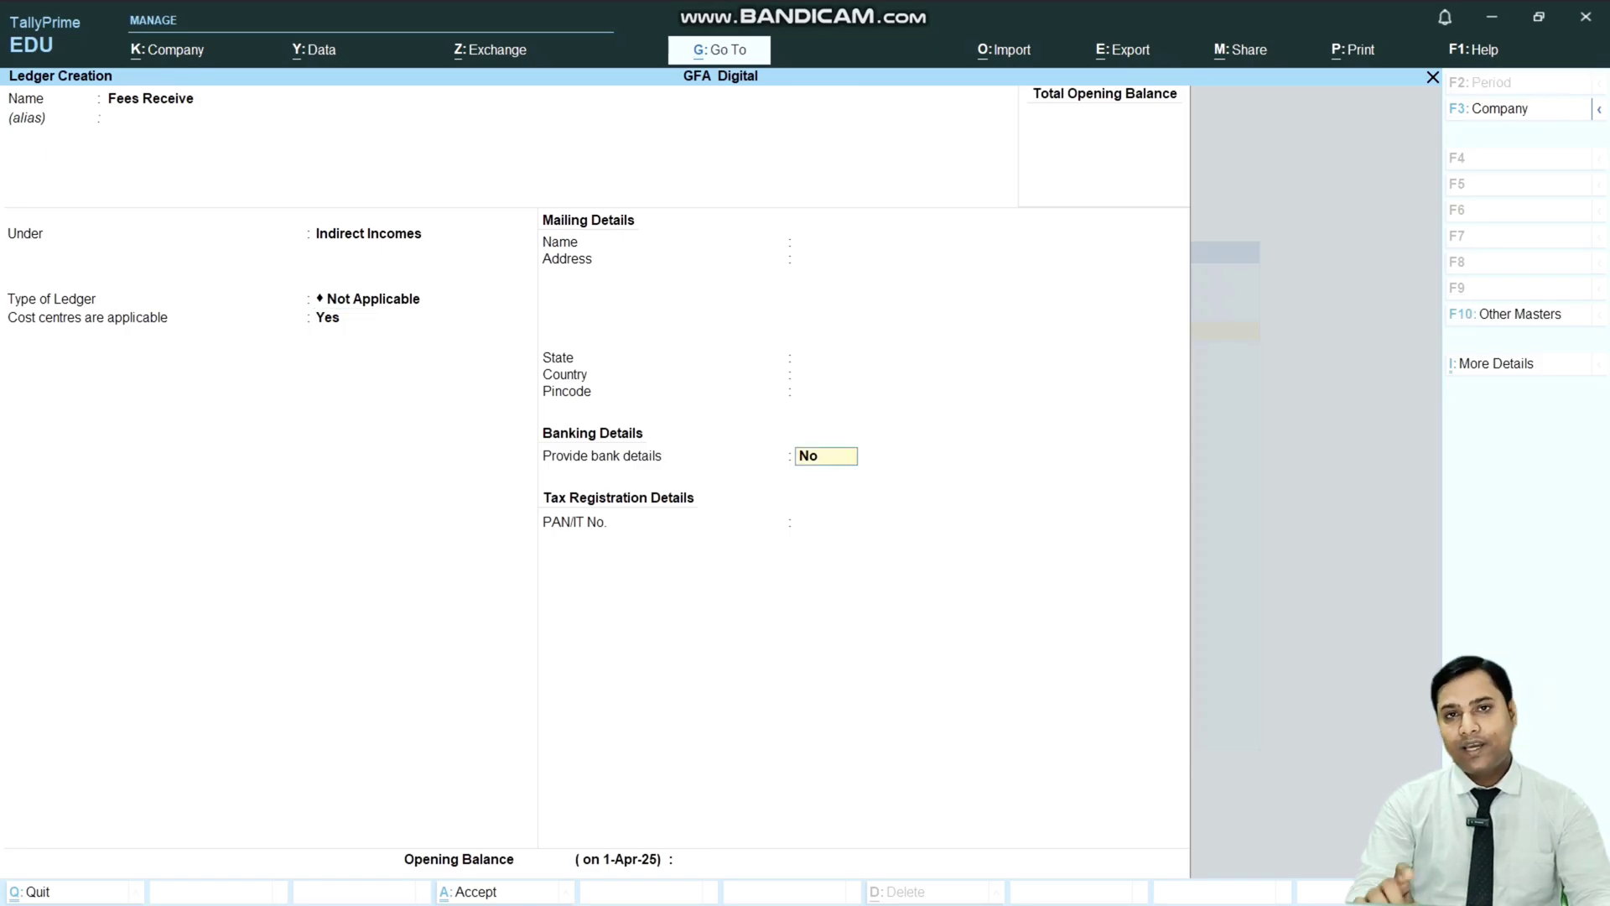
pyautogui.hotkey('ctrl', 'a')
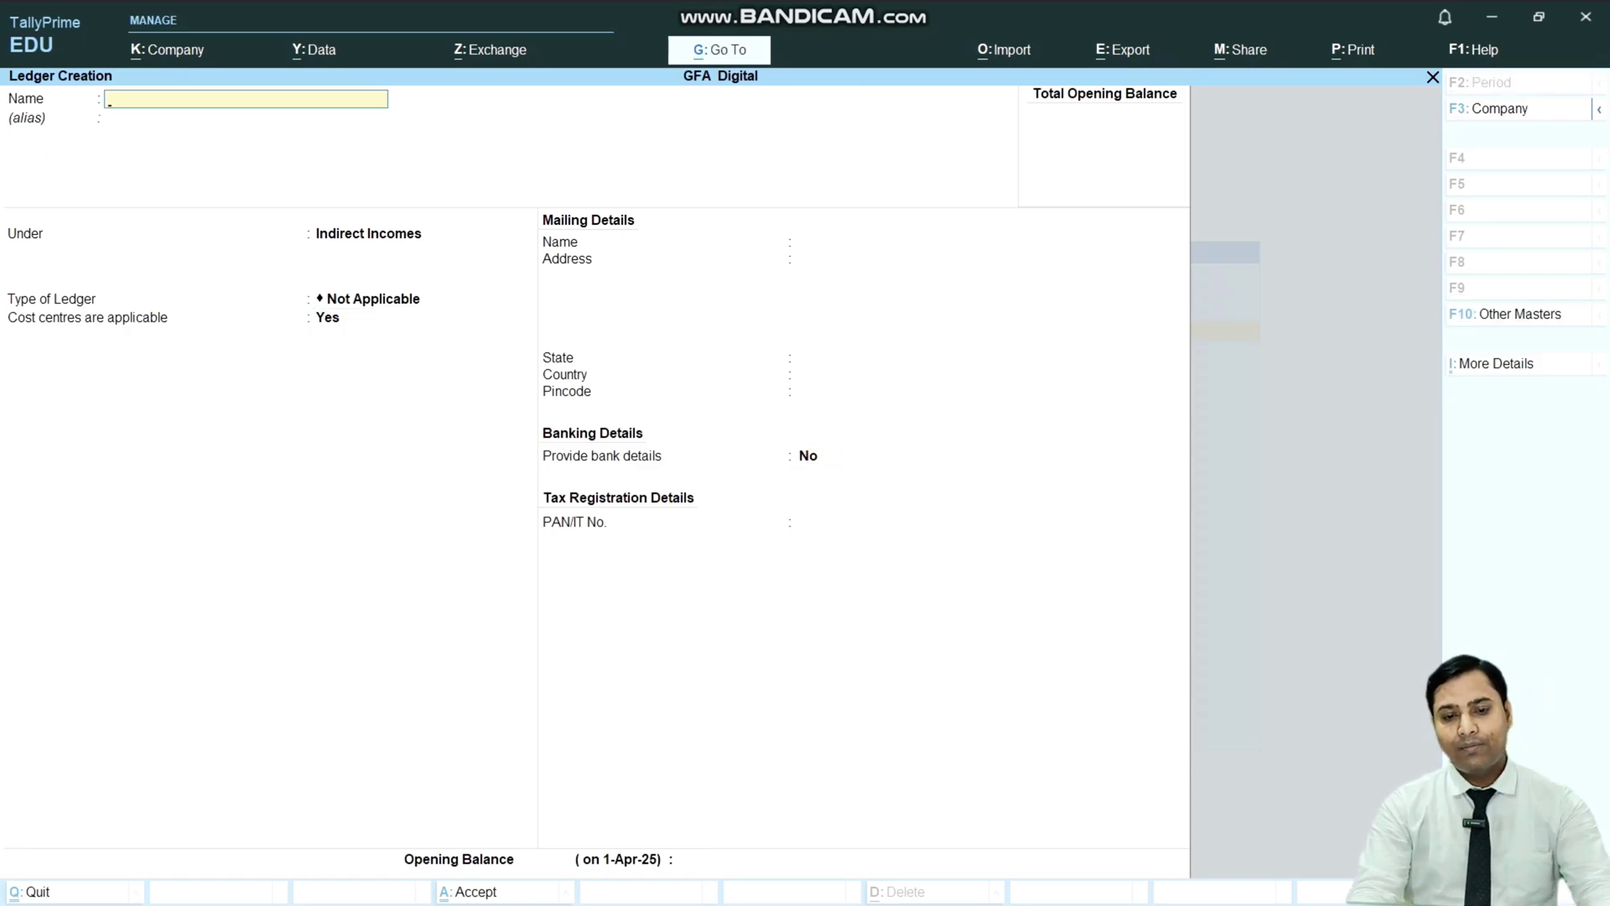
# Step: Open a Receipt voucher and credit Fees Receive with 15,000
pyautogui.press('Escape')
pyautogui.press('Escape')
pyautogui.press('Down')
pyautogui.press('Down')
pyautogui.press('Down')
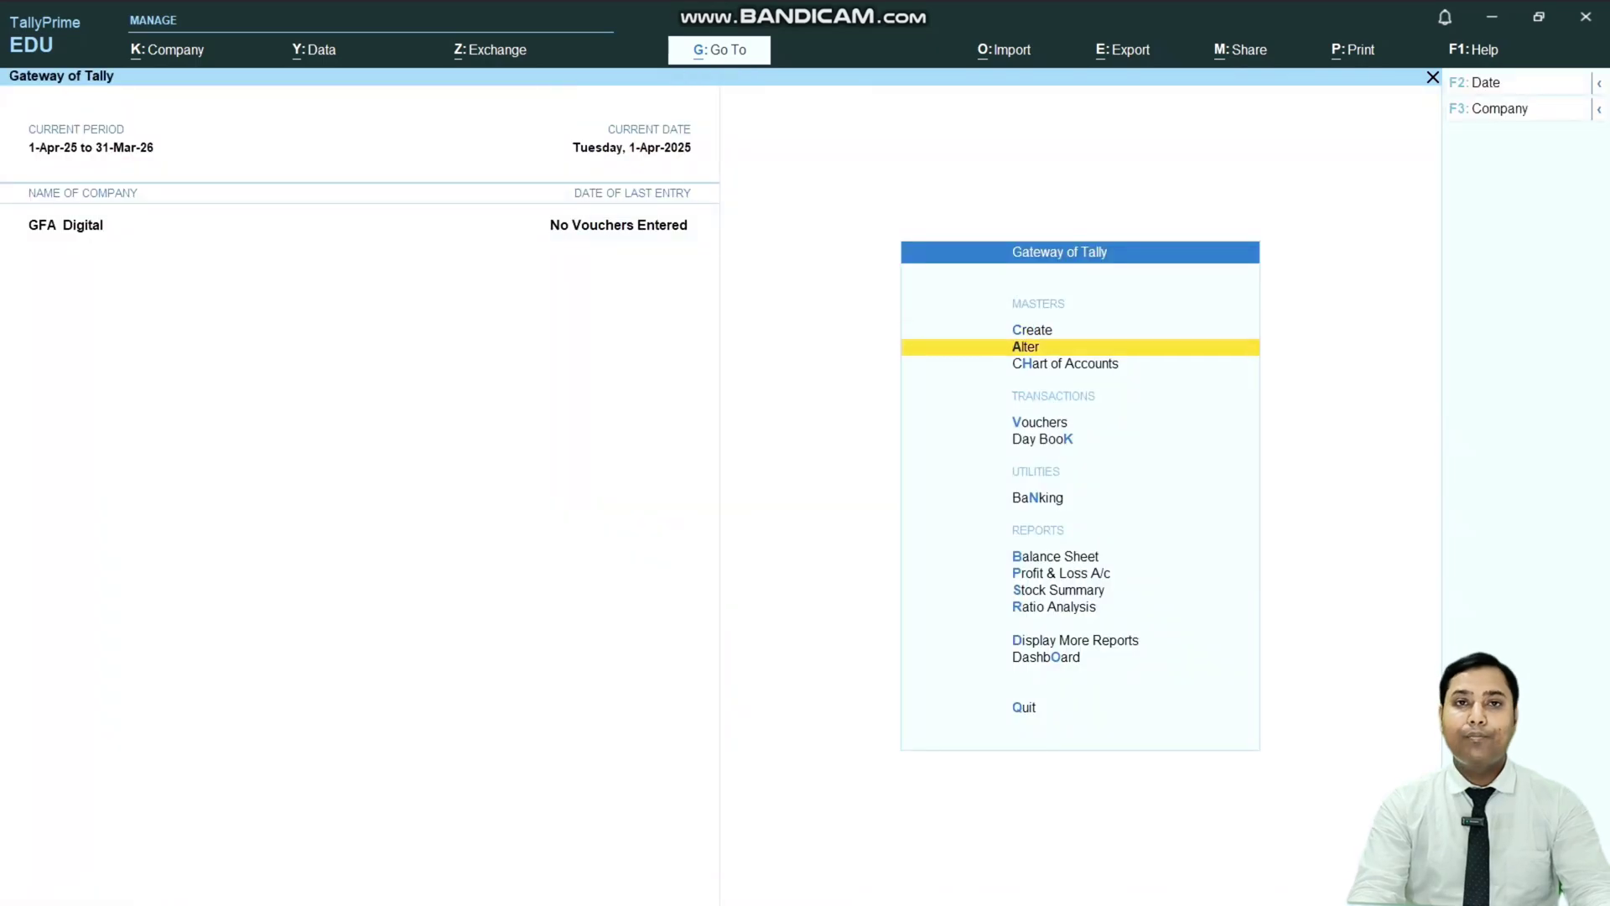
pyautogui.press('Return')
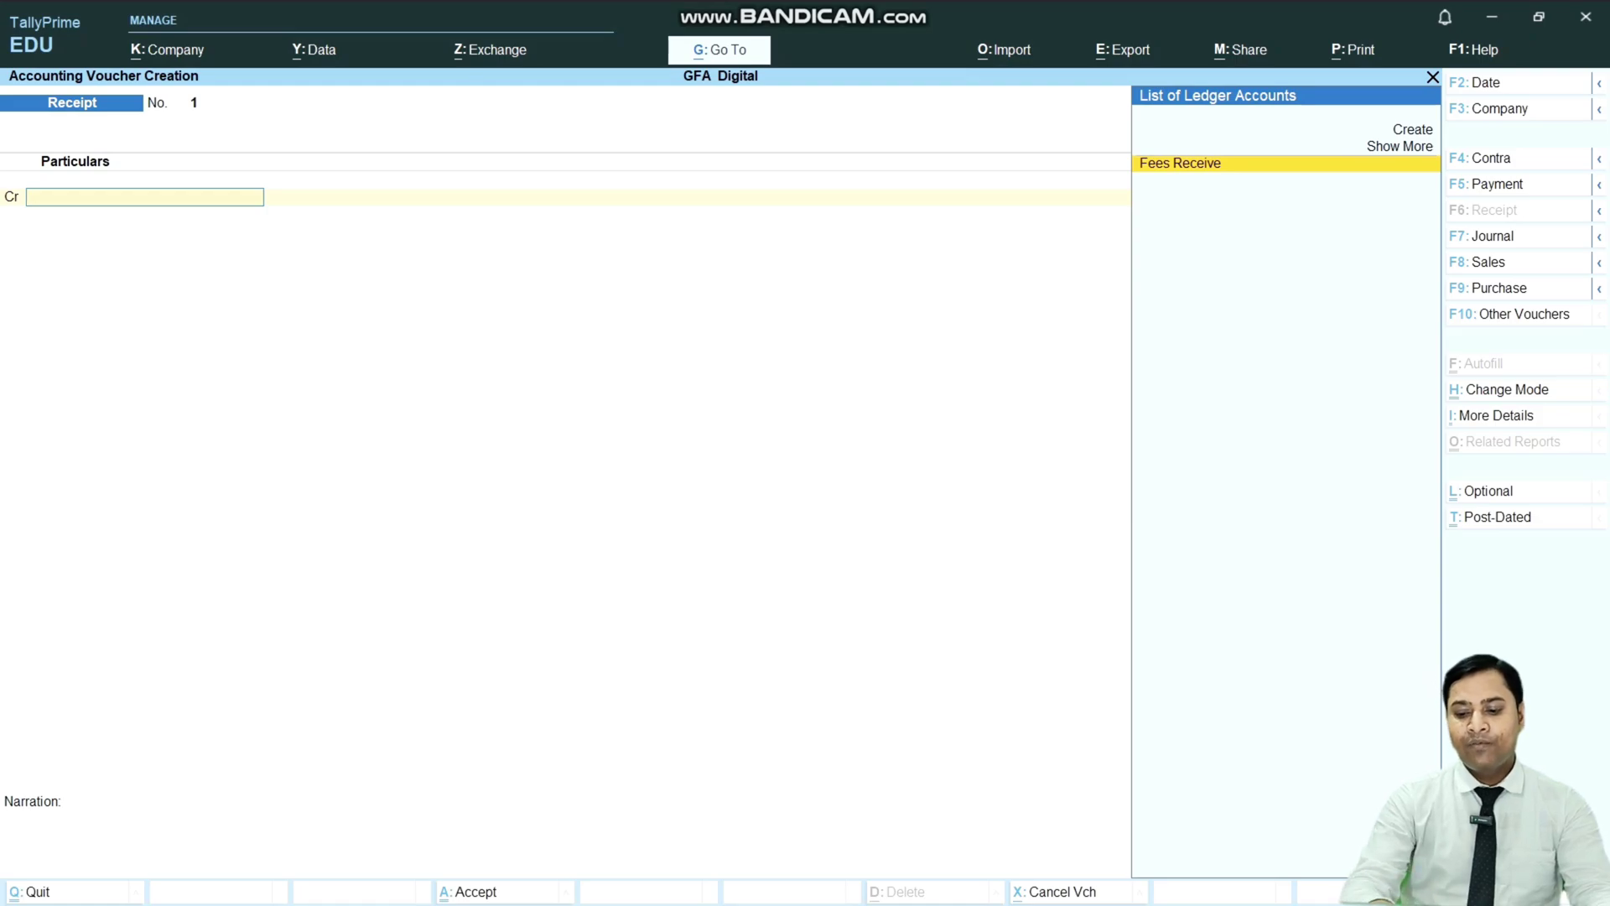
pyautogui.press('Return')
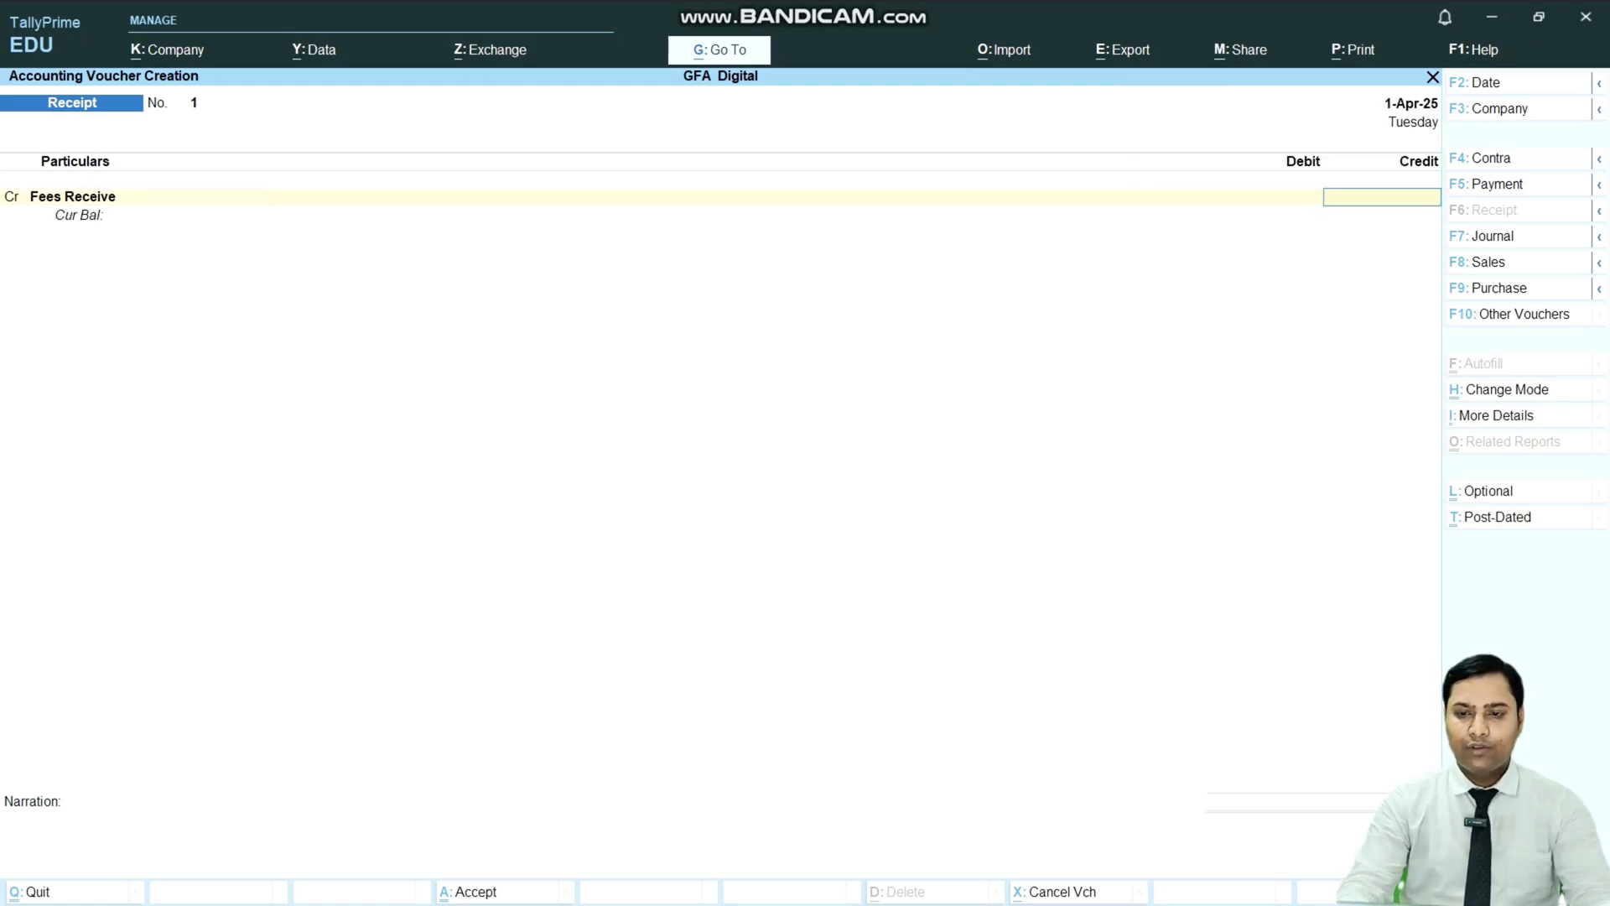
pyautogui.write('15,000')
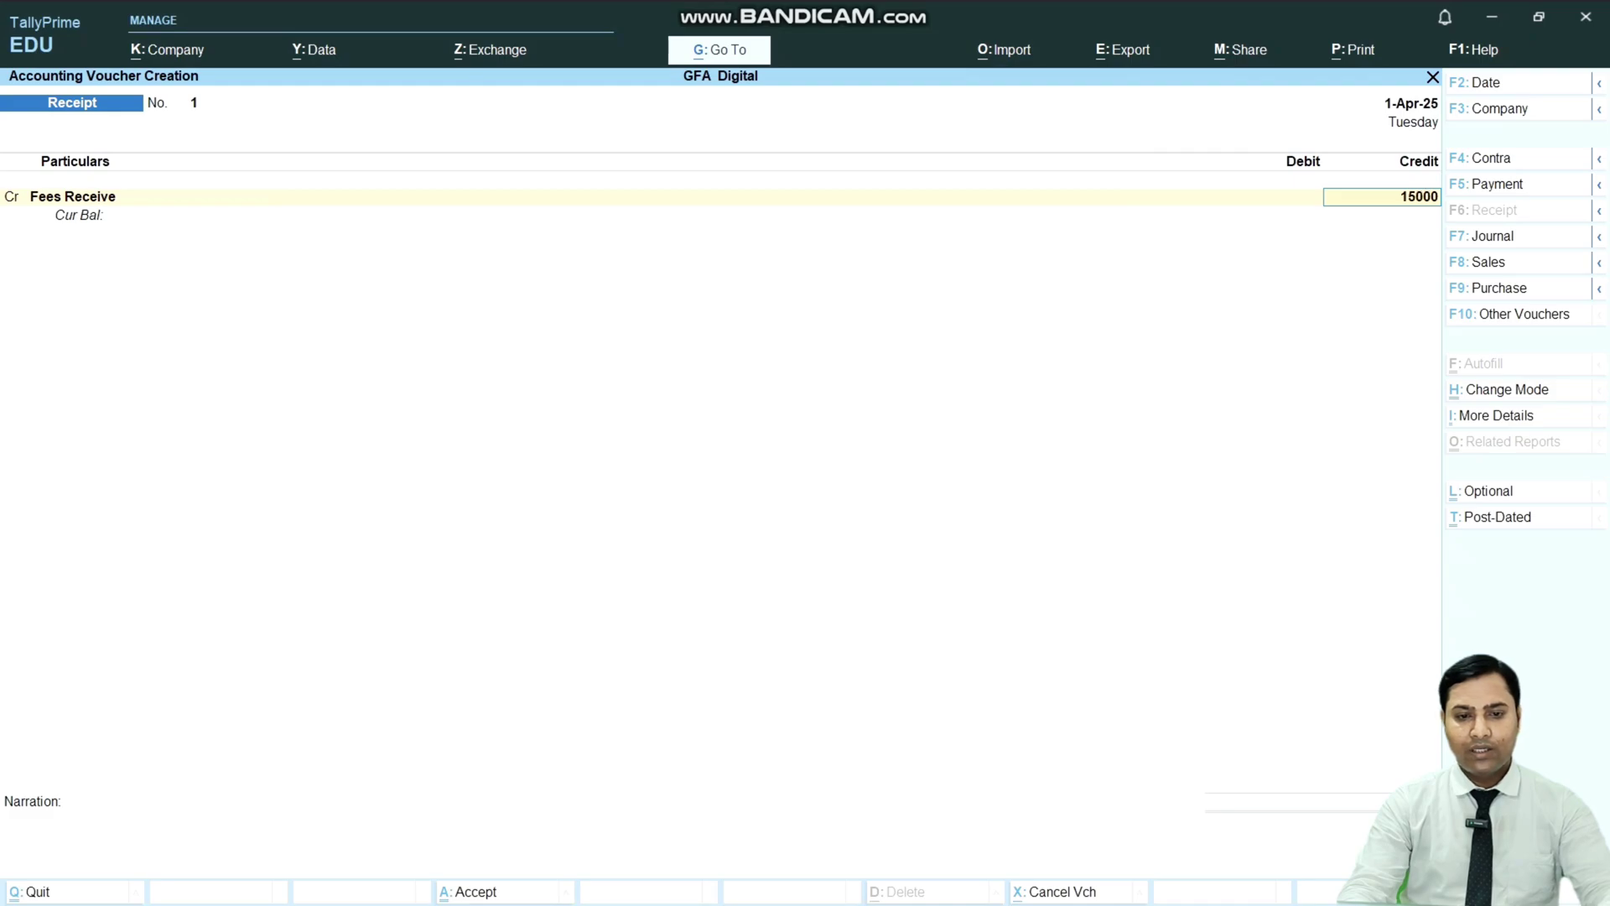
pyautogui.press('Return')
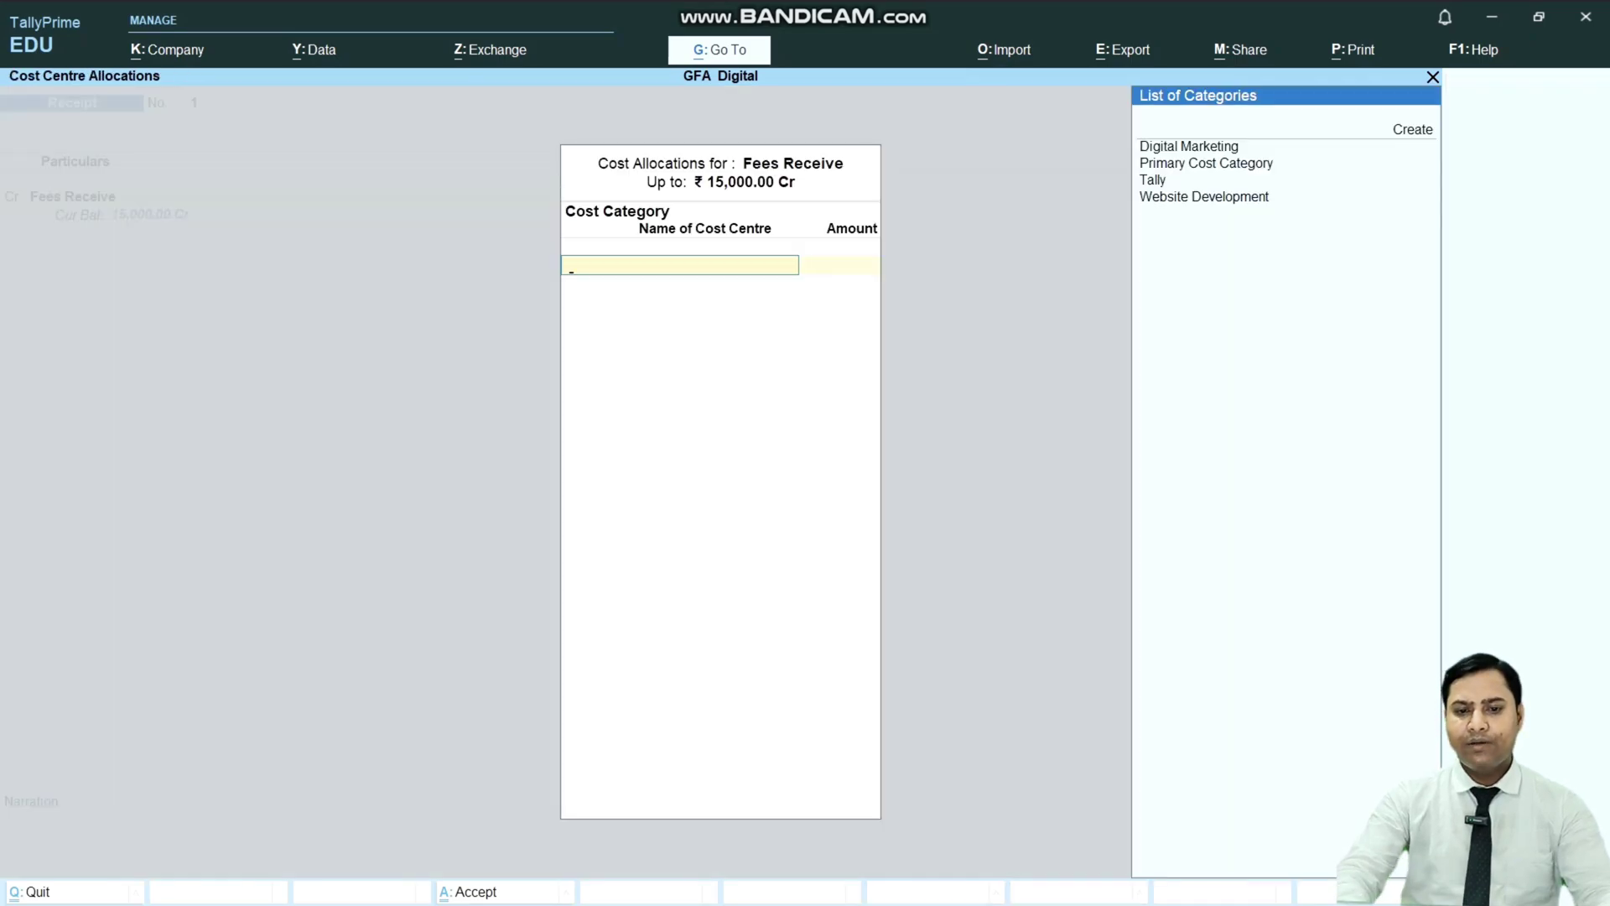
# Step: Choose the Tally category for the Fees Receive allocation and assign 7,500 to its second listed cost centre
pyautogui.press('Down')
pyautogui.press('Down')
pyautogui.press('Down')
pyautogui.press('Return')
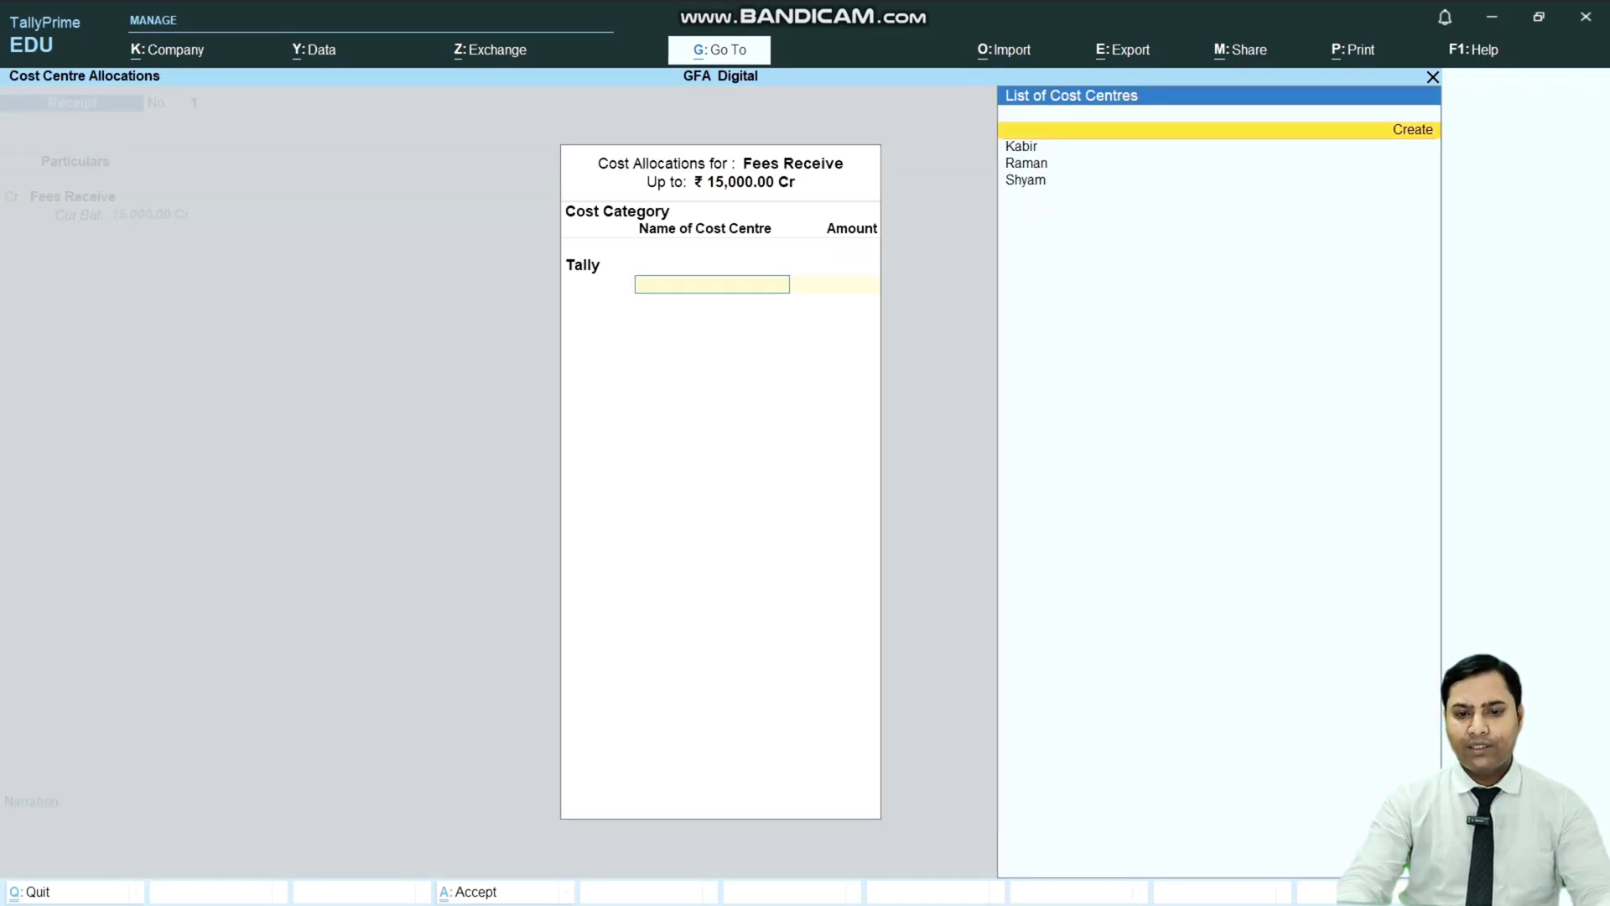
pyautogui.press('Down')
pyautogui.press('Down')
pyautogui.press('Return')
pyautogui.write('75')
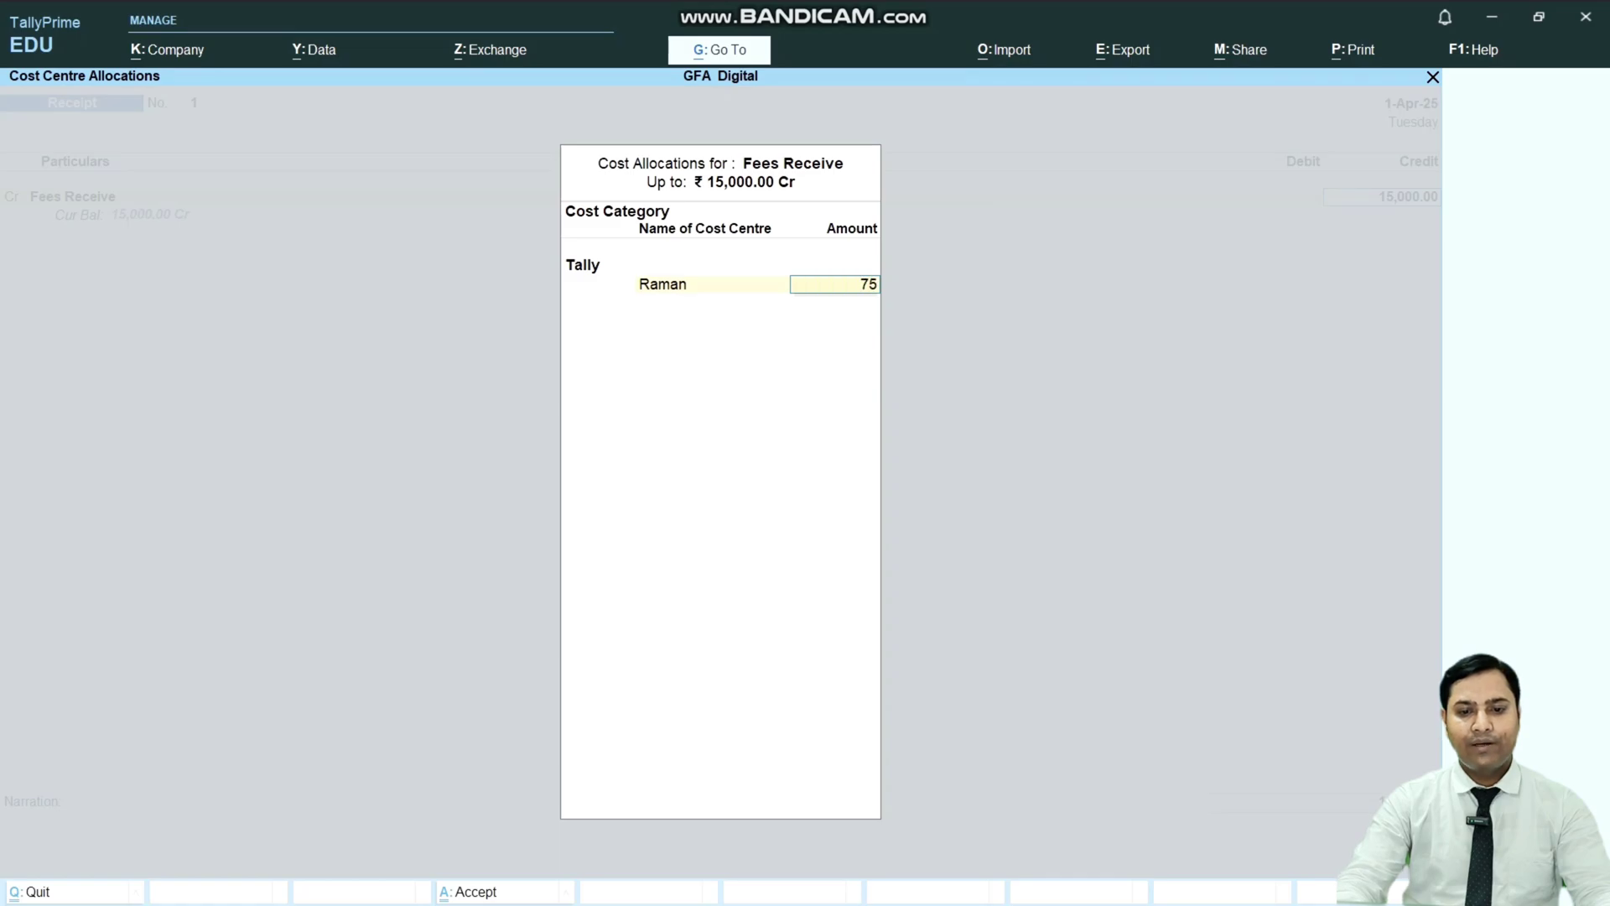
pyautogui.write('00')
pyautogui.press('Return')
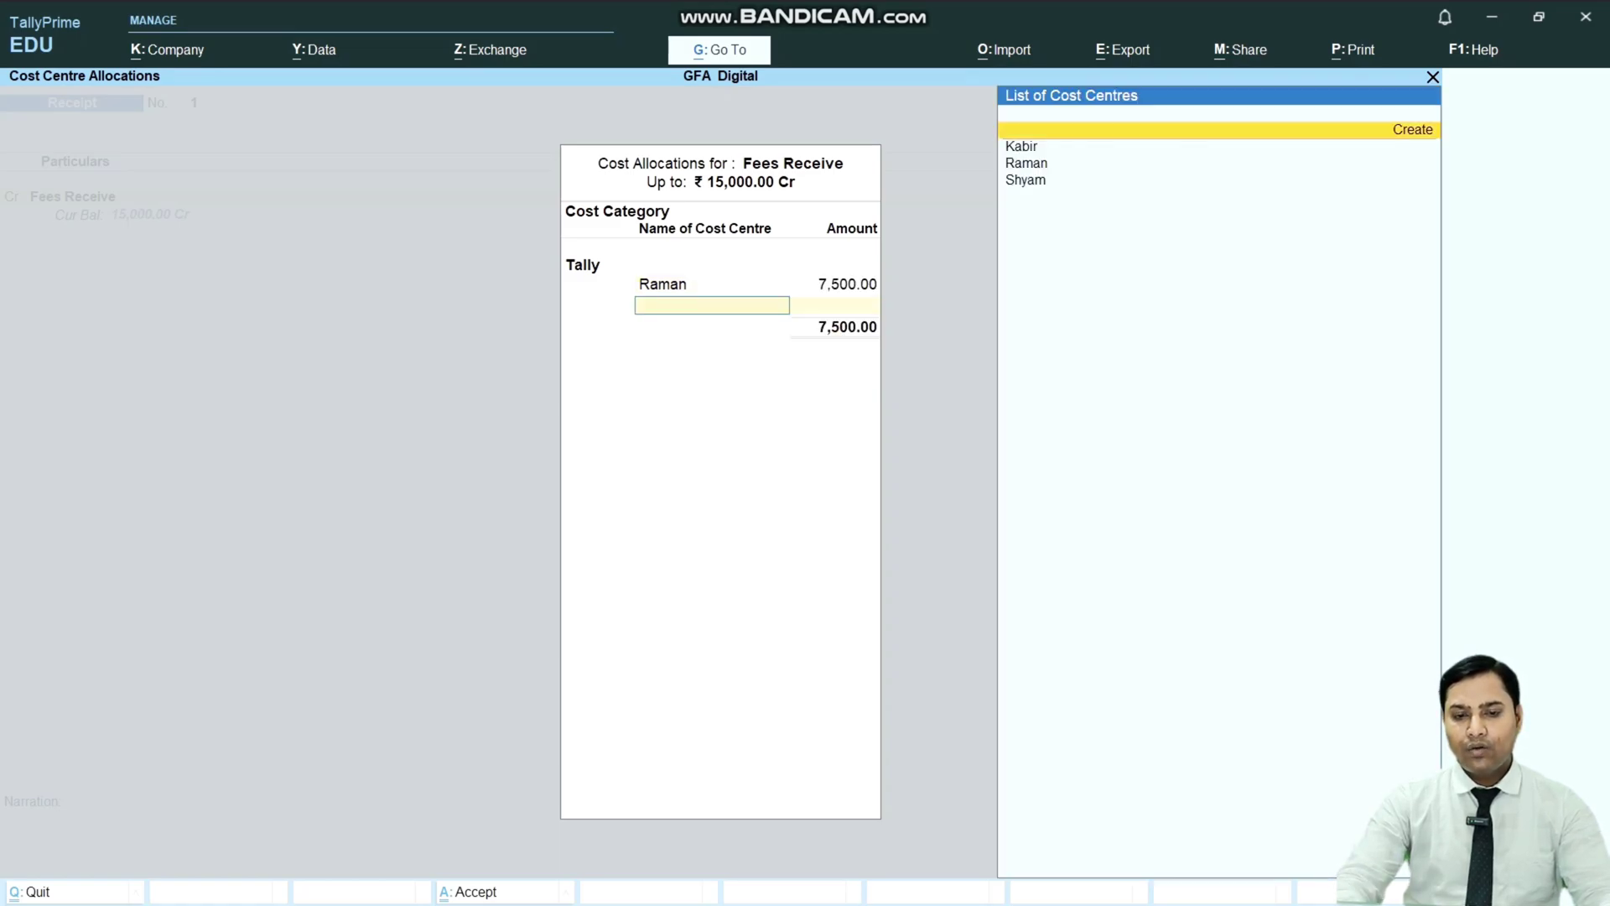
# Step: Allocate 3,000 of the fees to the first listed cost centre in the Tally category
pyautogui.press('Down')
pyautogui.press('Down')
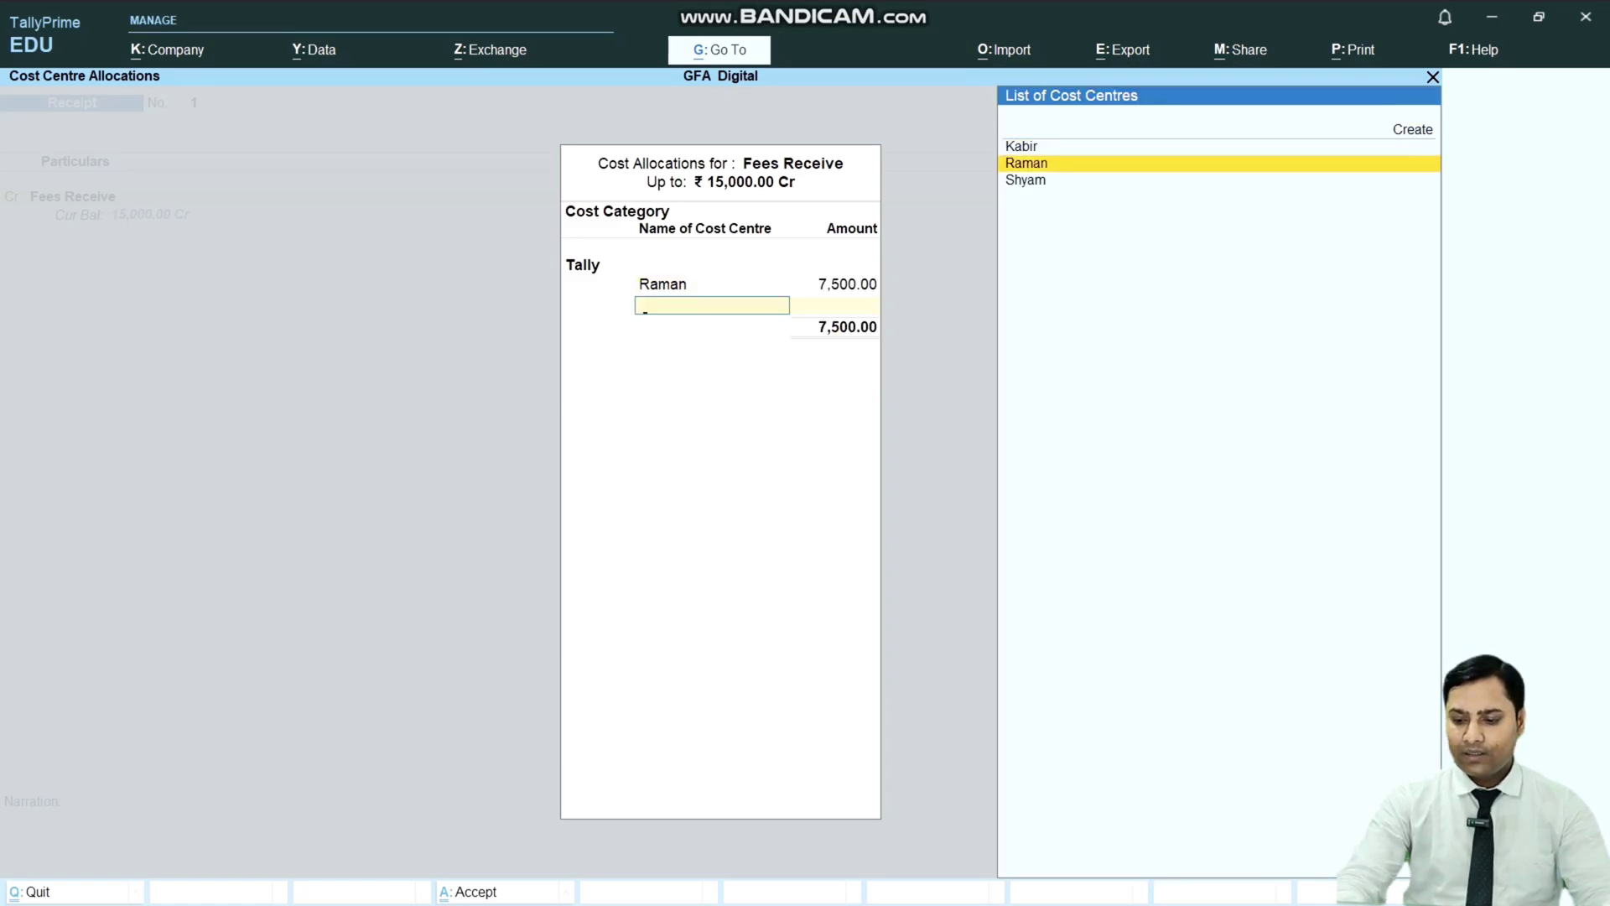
pyautogui.press('Up')
pyautogui.press('Return')
pyautogui.write('3000')
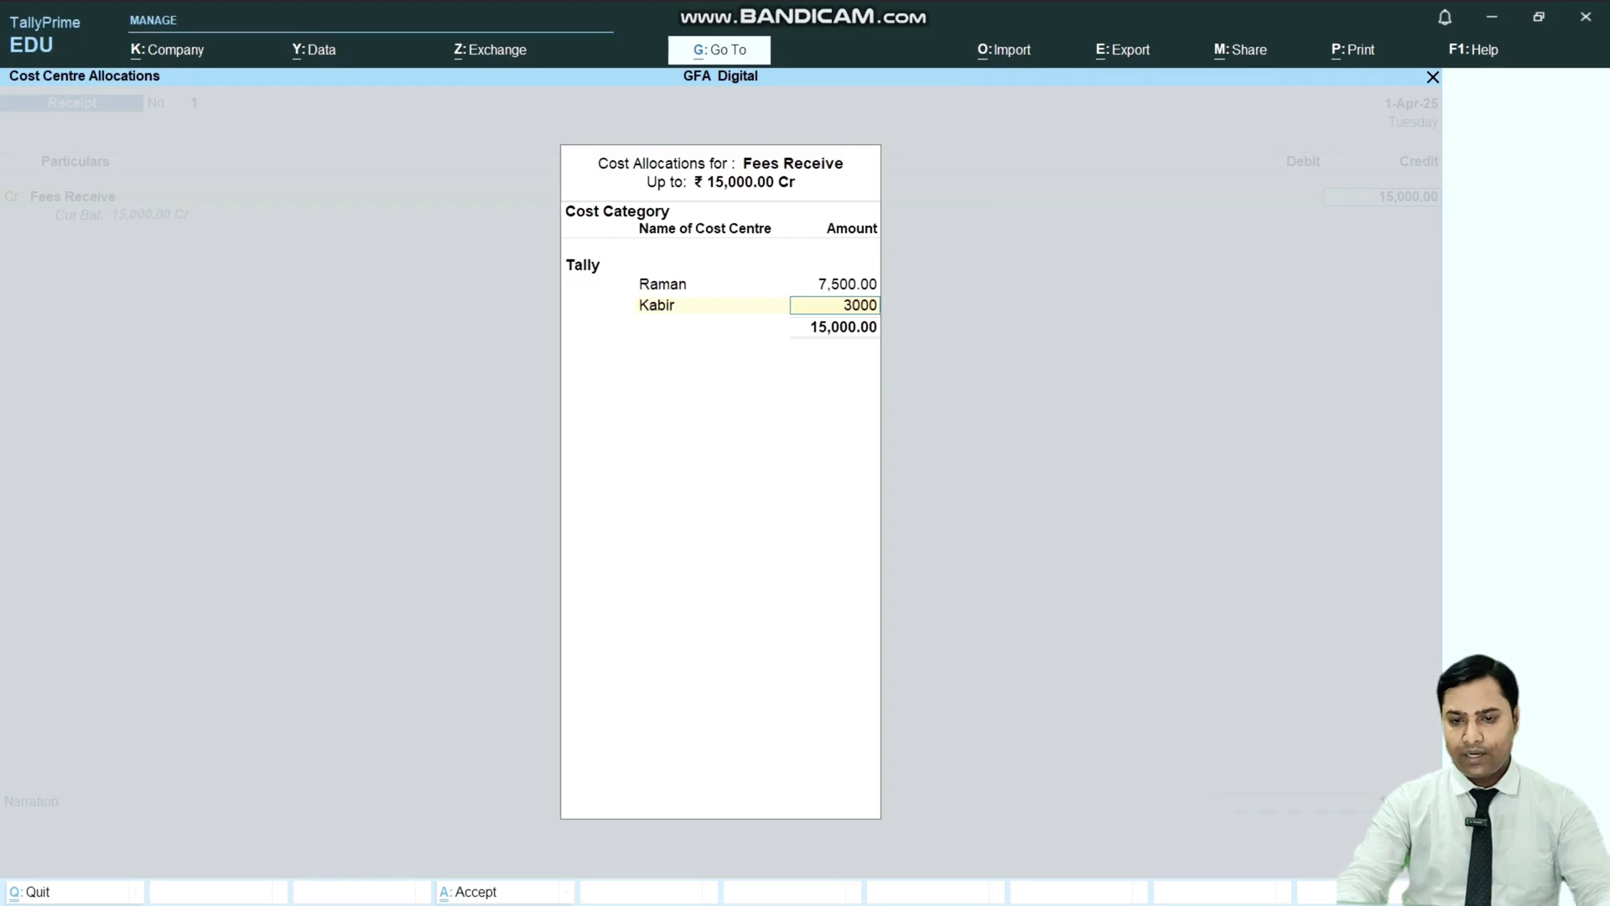
pyautogui.press('Return')
# Step: Allocate the remaining 4,500 to the third listed Tally cost centre and complete the cost allocations
pyautogui.press('Down')
pyautogui.press('Down')
pyautogui.press('Down')
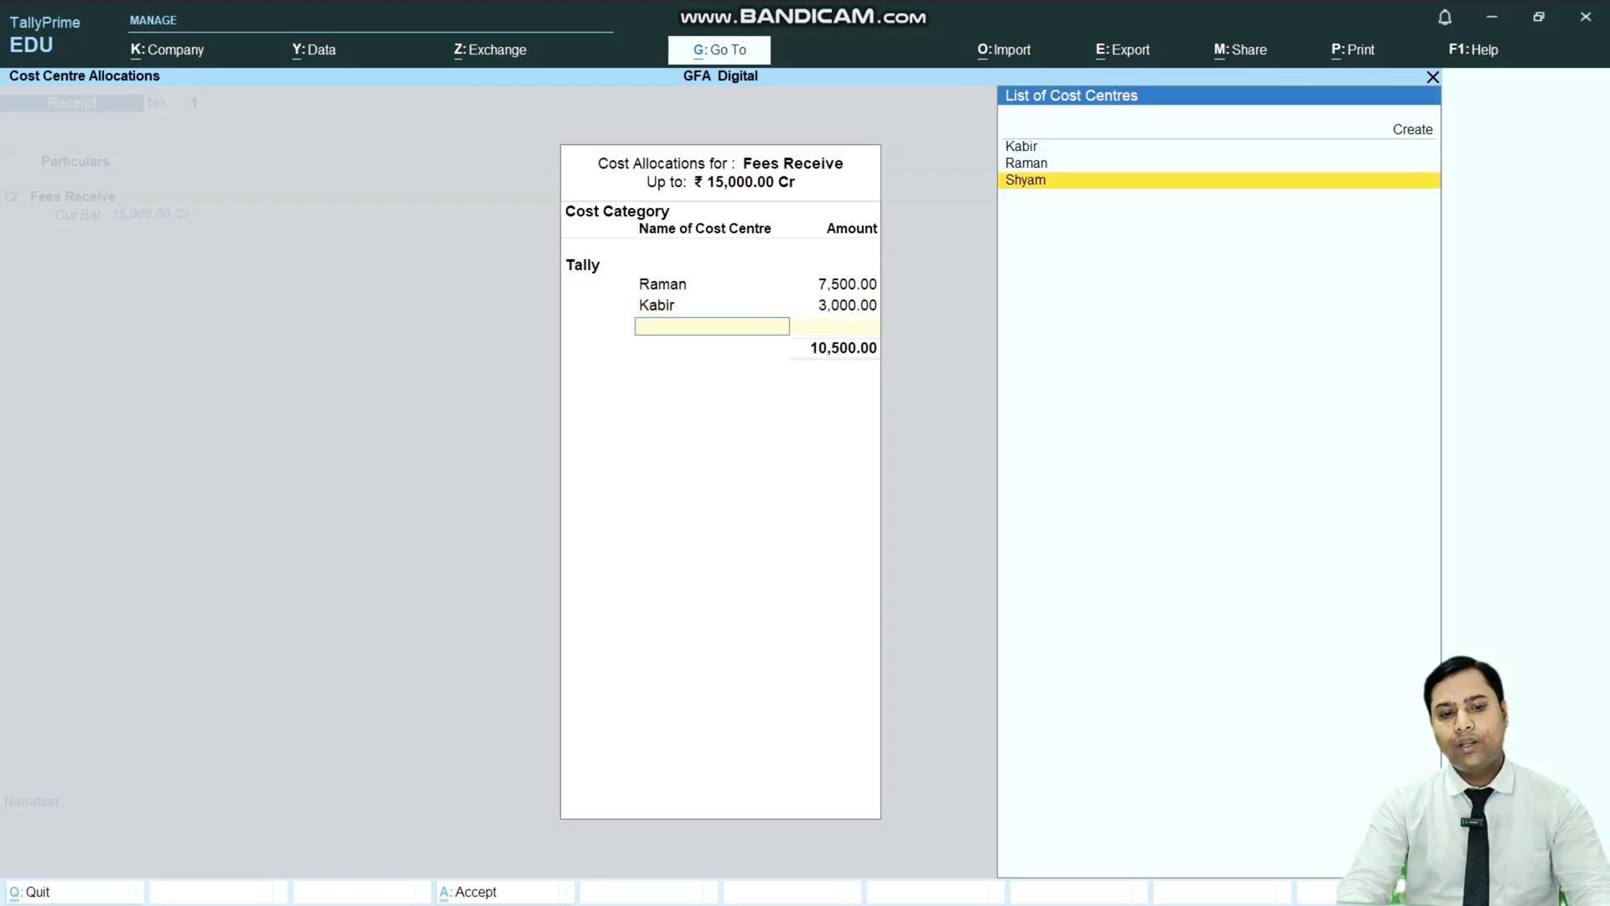
pyautogui.press('Return')
pyautogui.press('Return')
pyautogui.press('Return')
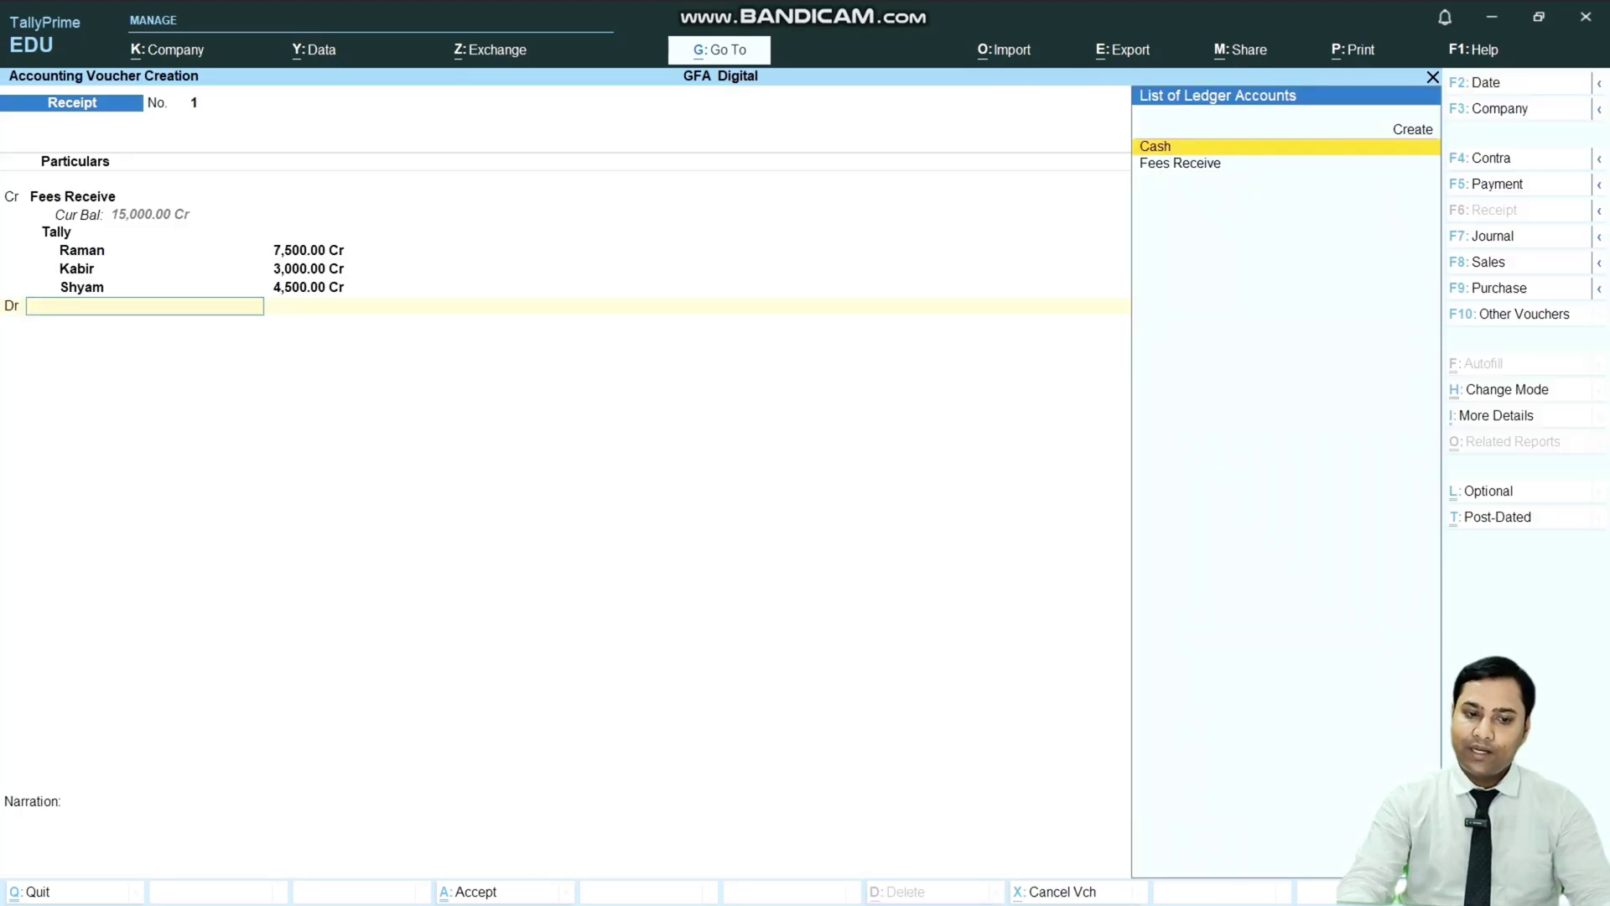
# Step: Debit Cash for the full receipt, enter the narration "Being fees received" and save the voucher
pyautogui.press('Return')
pyautogui.press('Return')
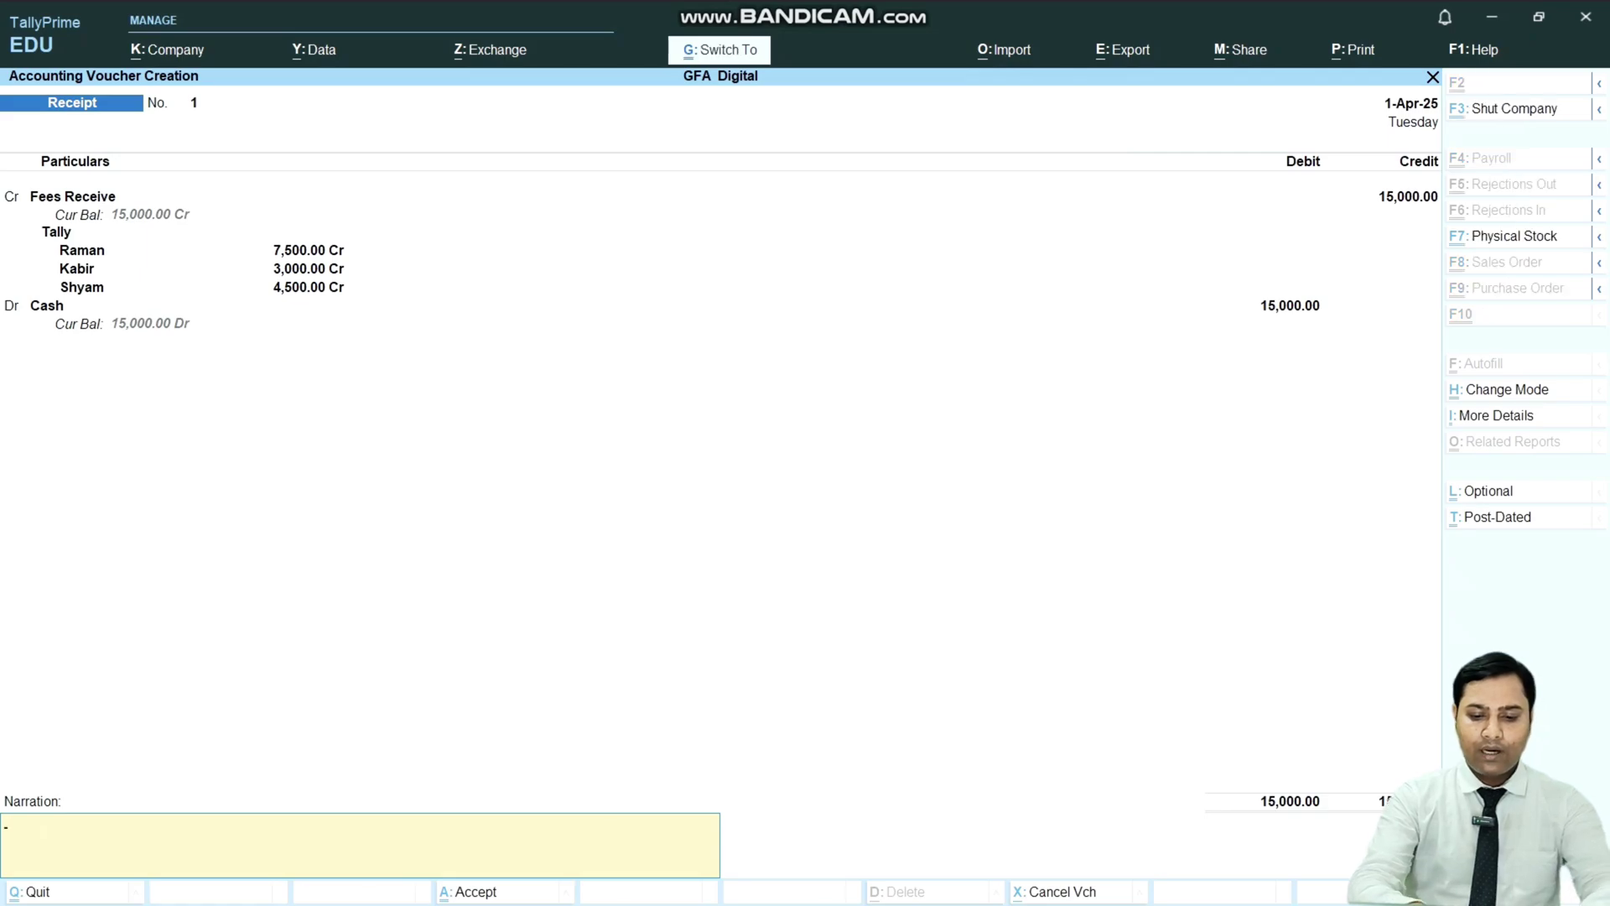
pyautogui.write('Being')
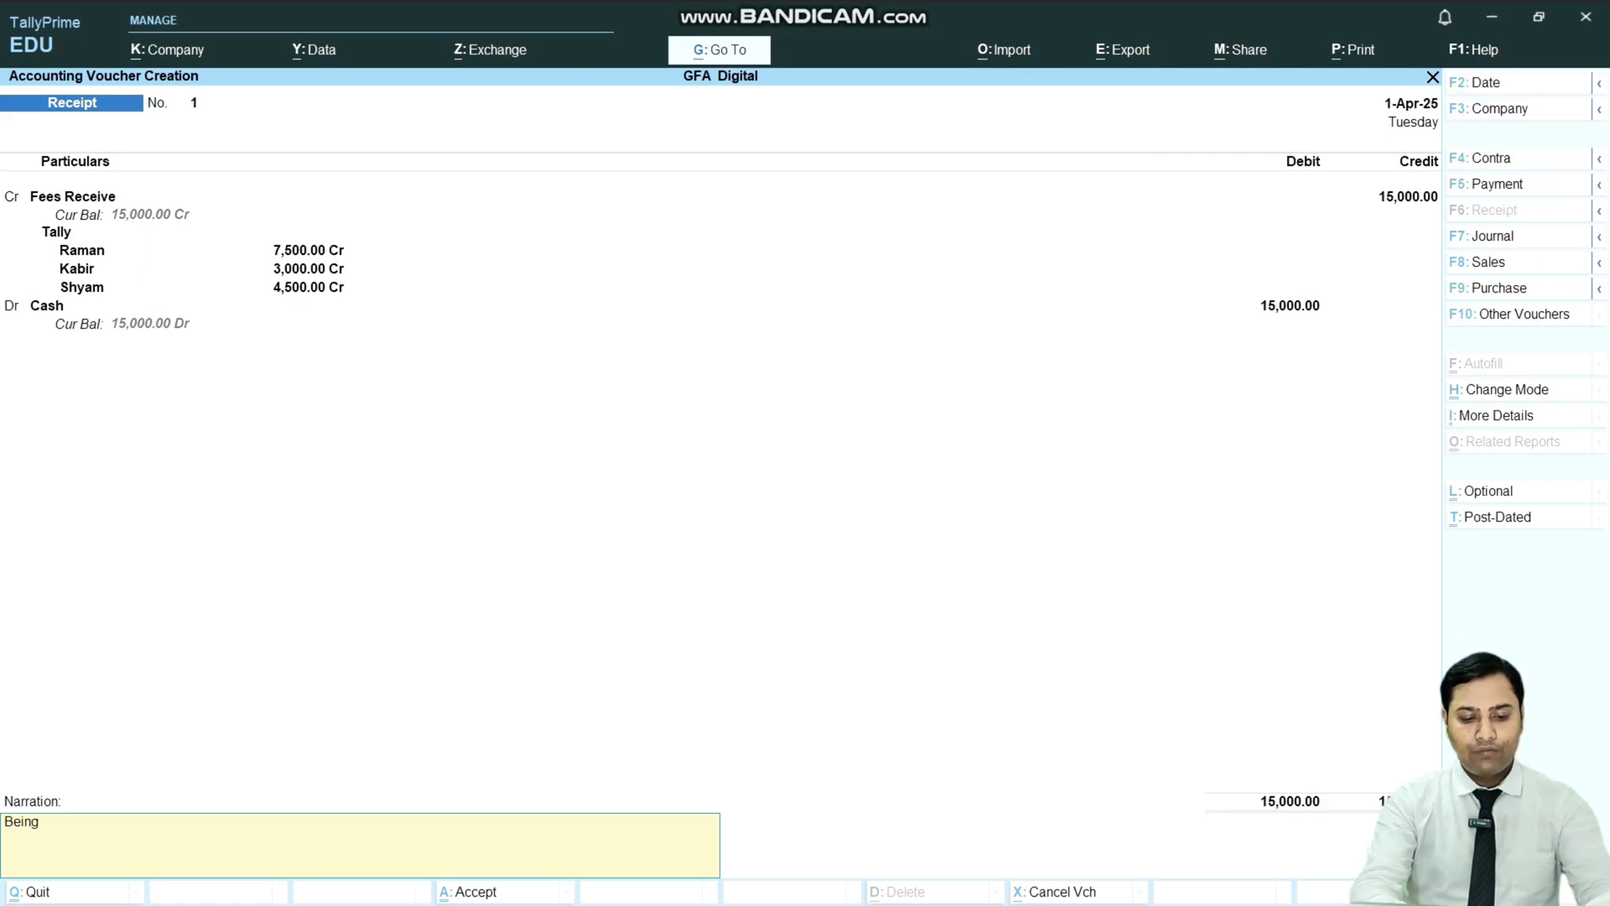
pyautogui.write(' fees rec')
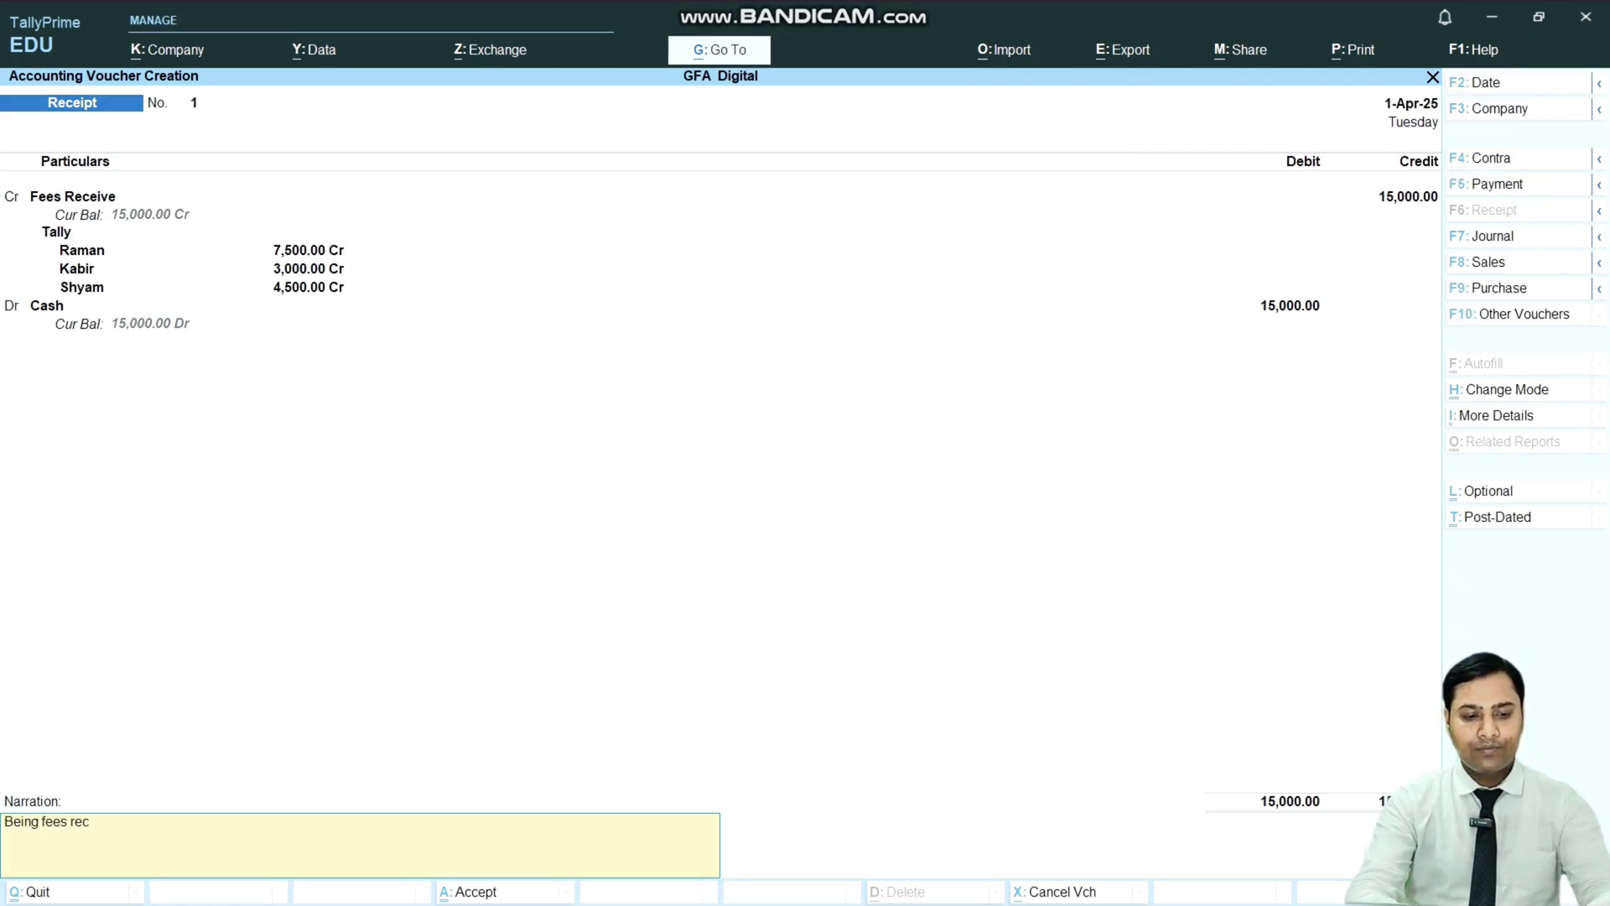
pyautogui.write('eived')
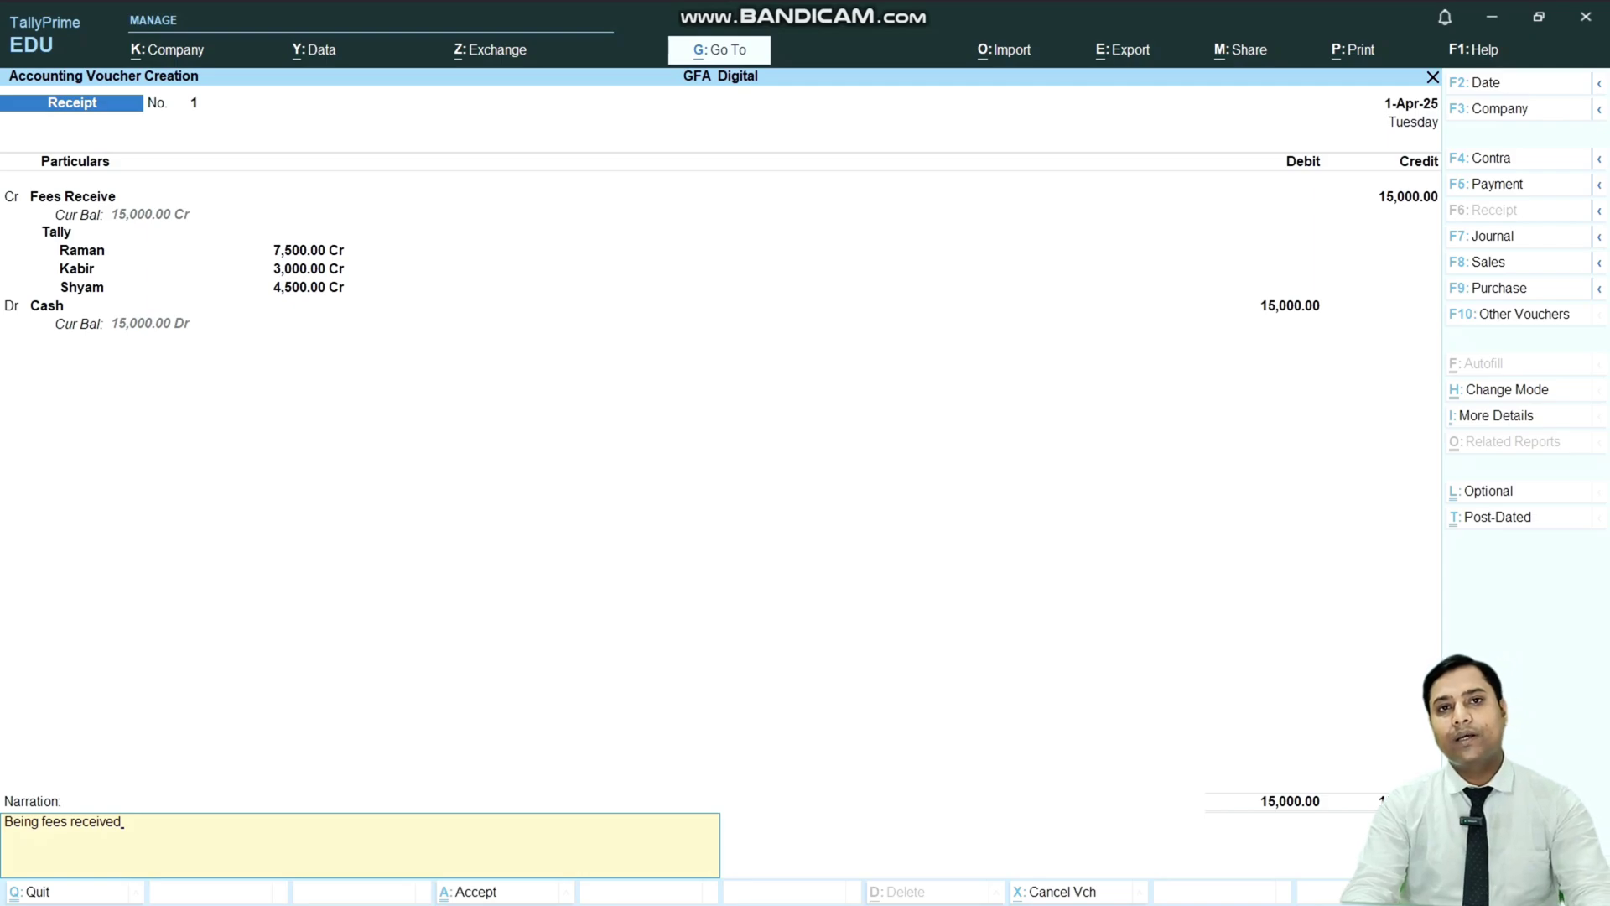
pyautogui.press('Return')
pyautogui.press('Return')
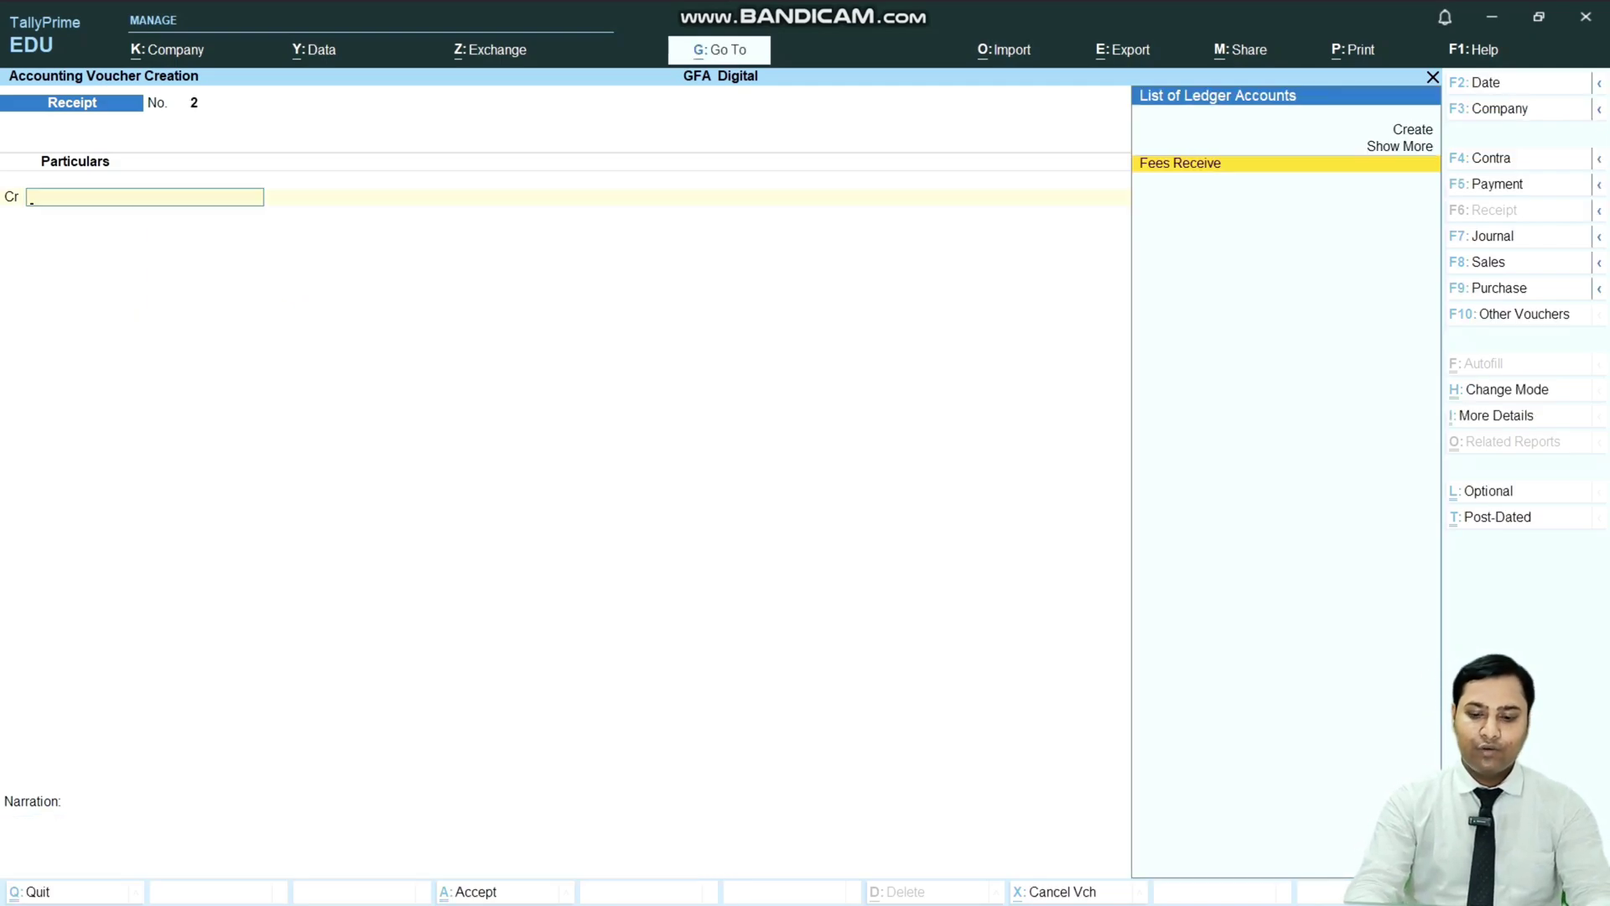
# Step: Credit Fees Receive with 20,000 in the new Receipt voucher
pyautogui.press('Return')
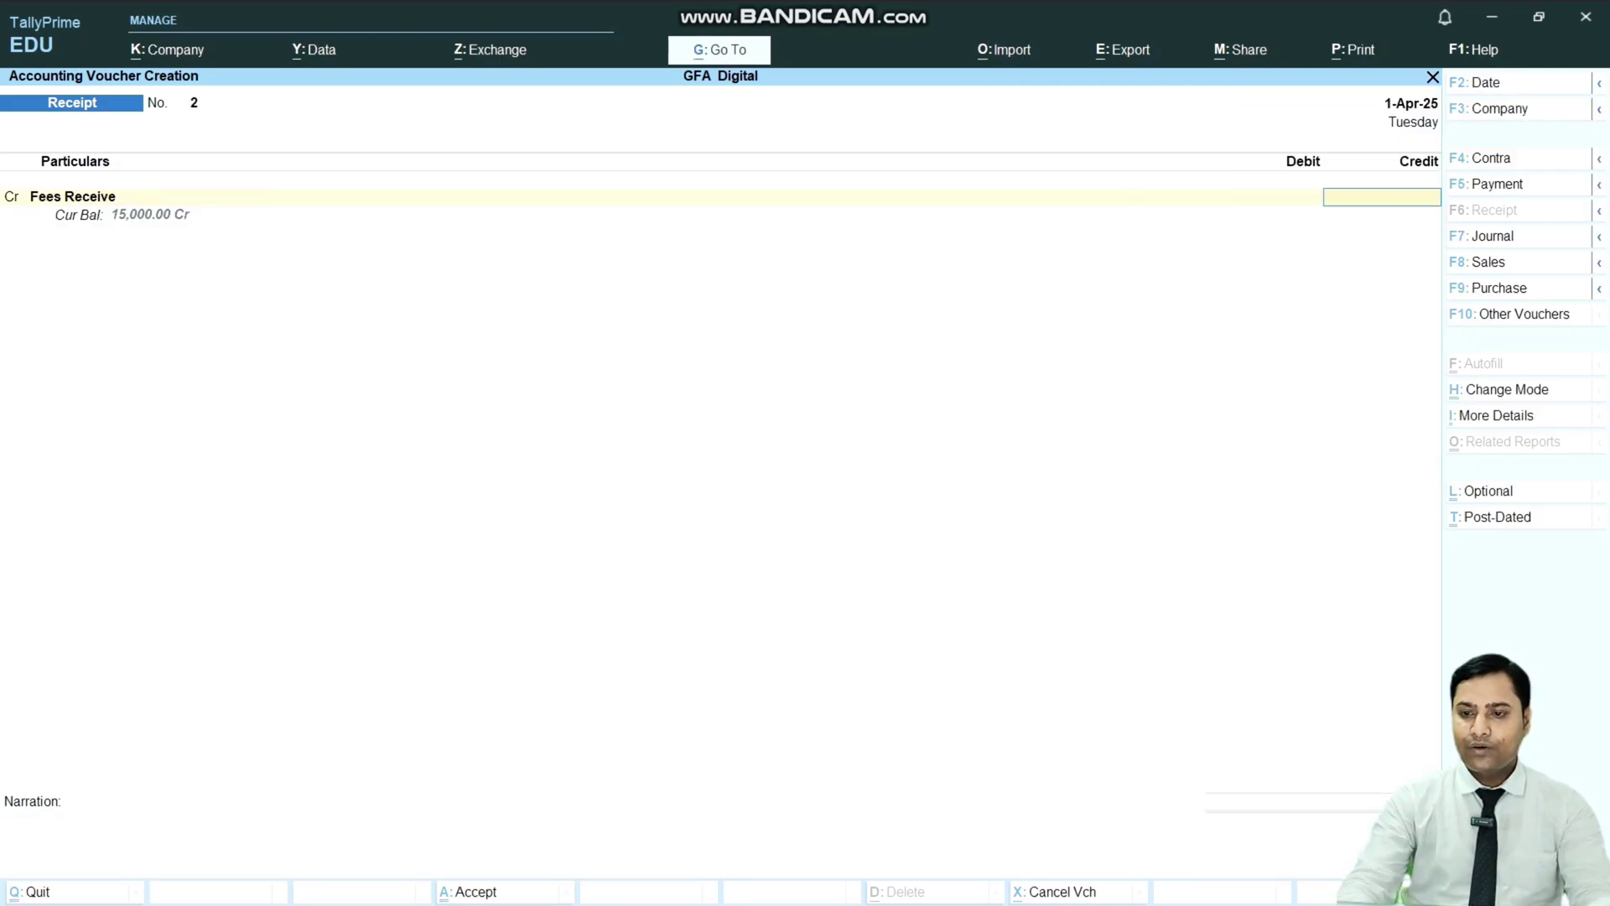
pyautogui.write('20000')
pyautogui.press('Return')
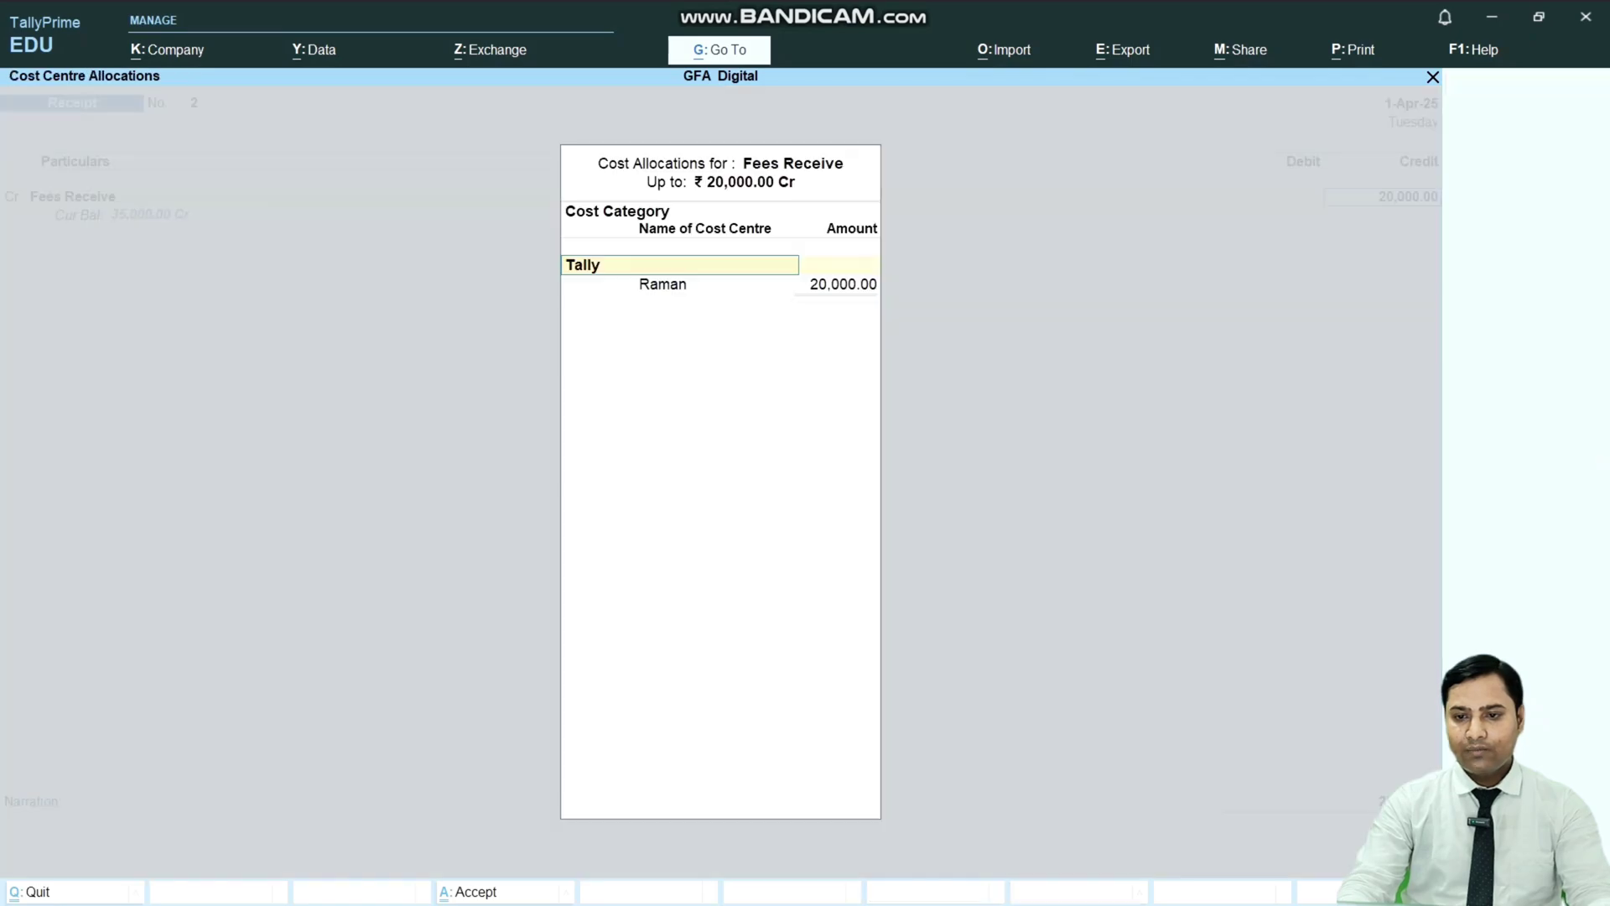
# Step: Change the allocation category to Digital Marketing and assign 10,000 to its first listed cost centre
pyautogui.press('Down')
pyautogui.press('Down')
pyautogui.press('Up')
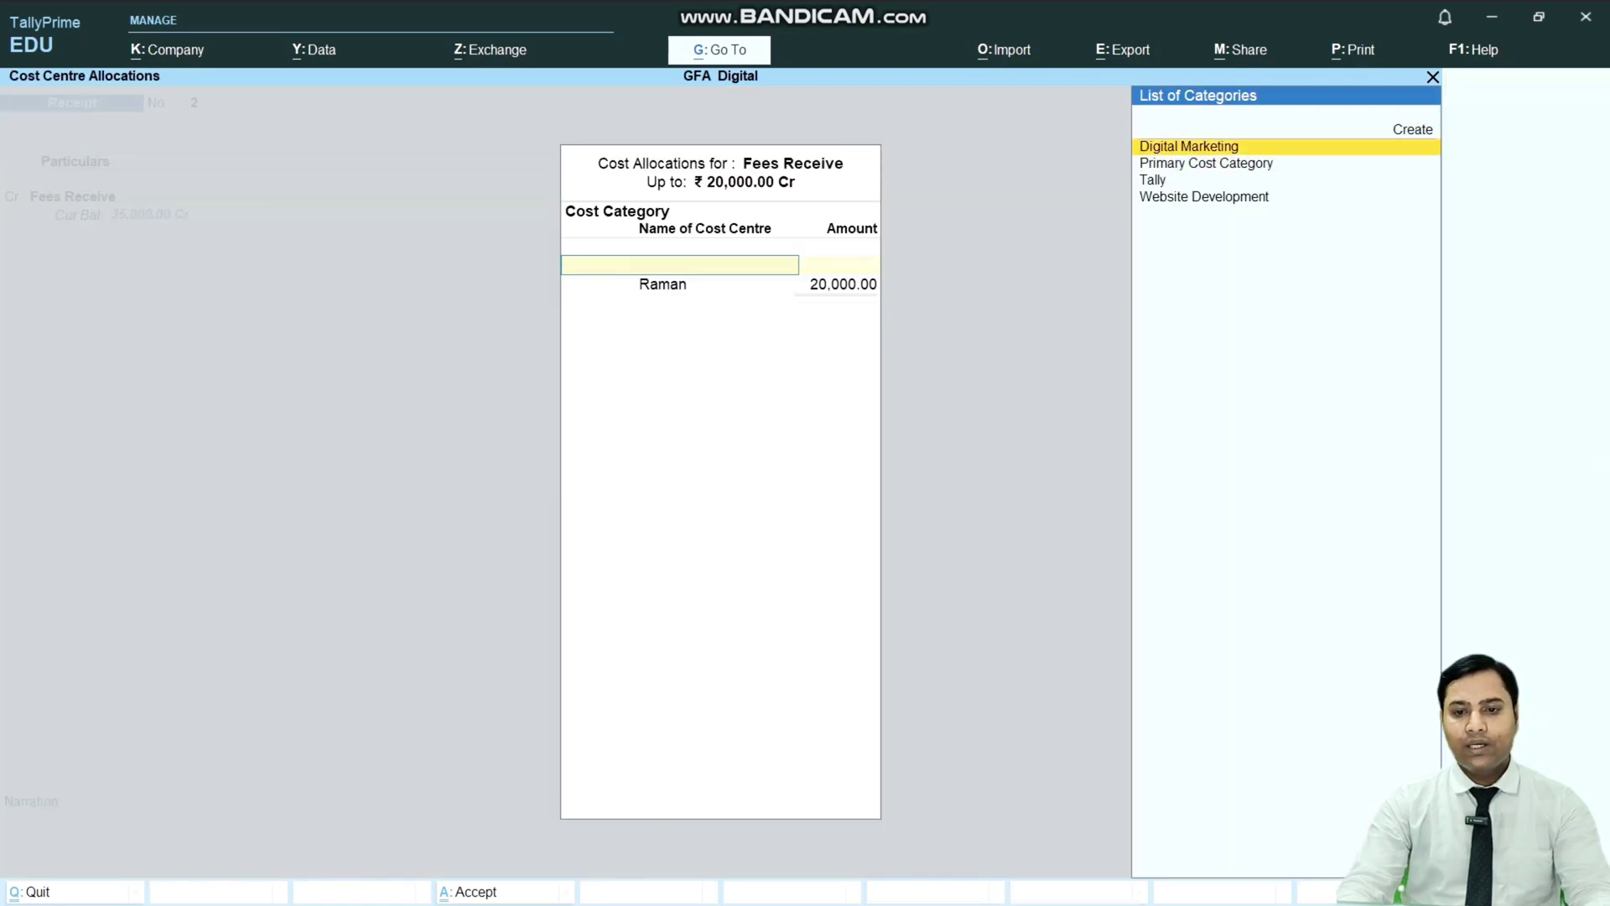
pyautogui.press('Return')
pyautogui.press('Down')
pyautogui.press('Return')
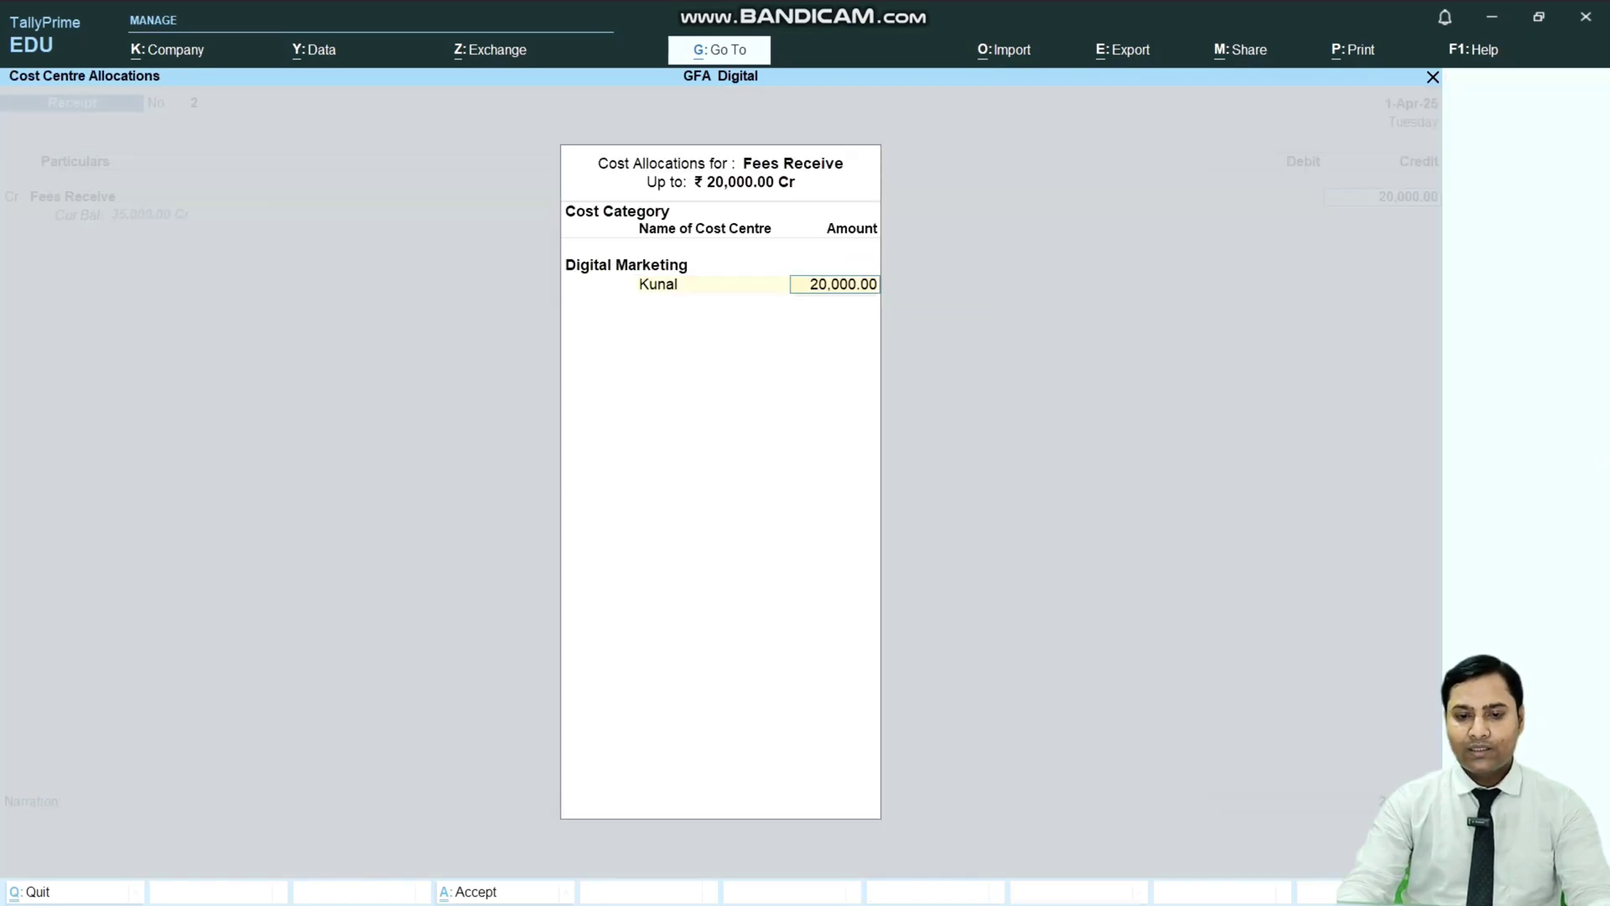
pyautogui.write('10000')
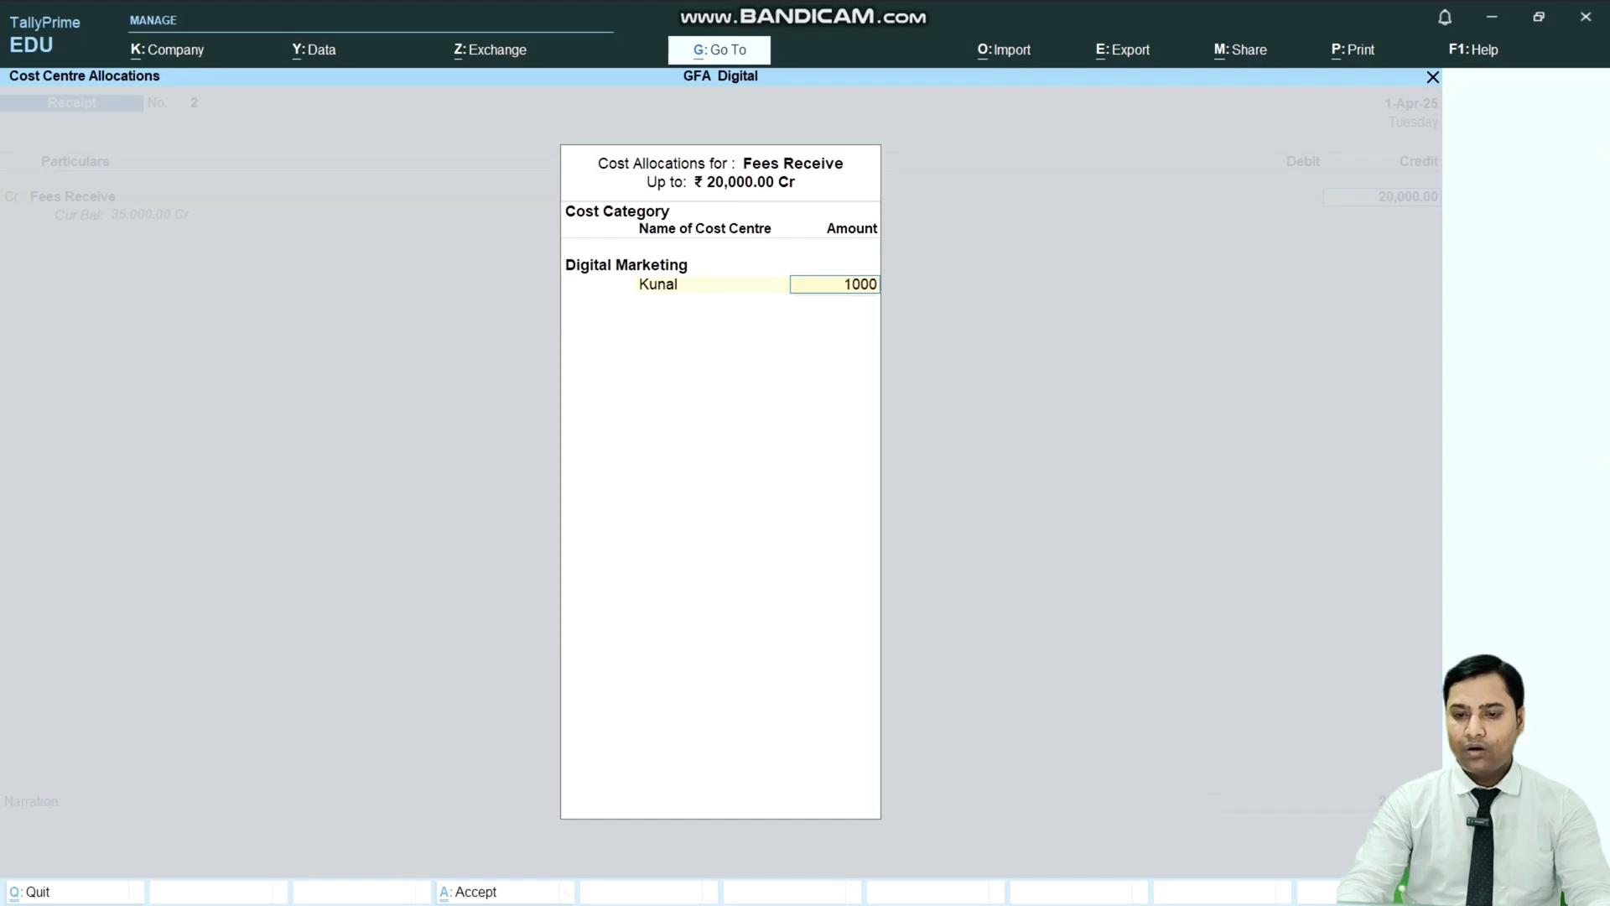
pyautogui.press('Return')
# Step: Allocate the remaining 10,000 to the second listed Digital Marketing cost centre and complete the cost allocations
pyautogui.press('Down')
pyautogui.press('Down')
pyautogui.press('Return')
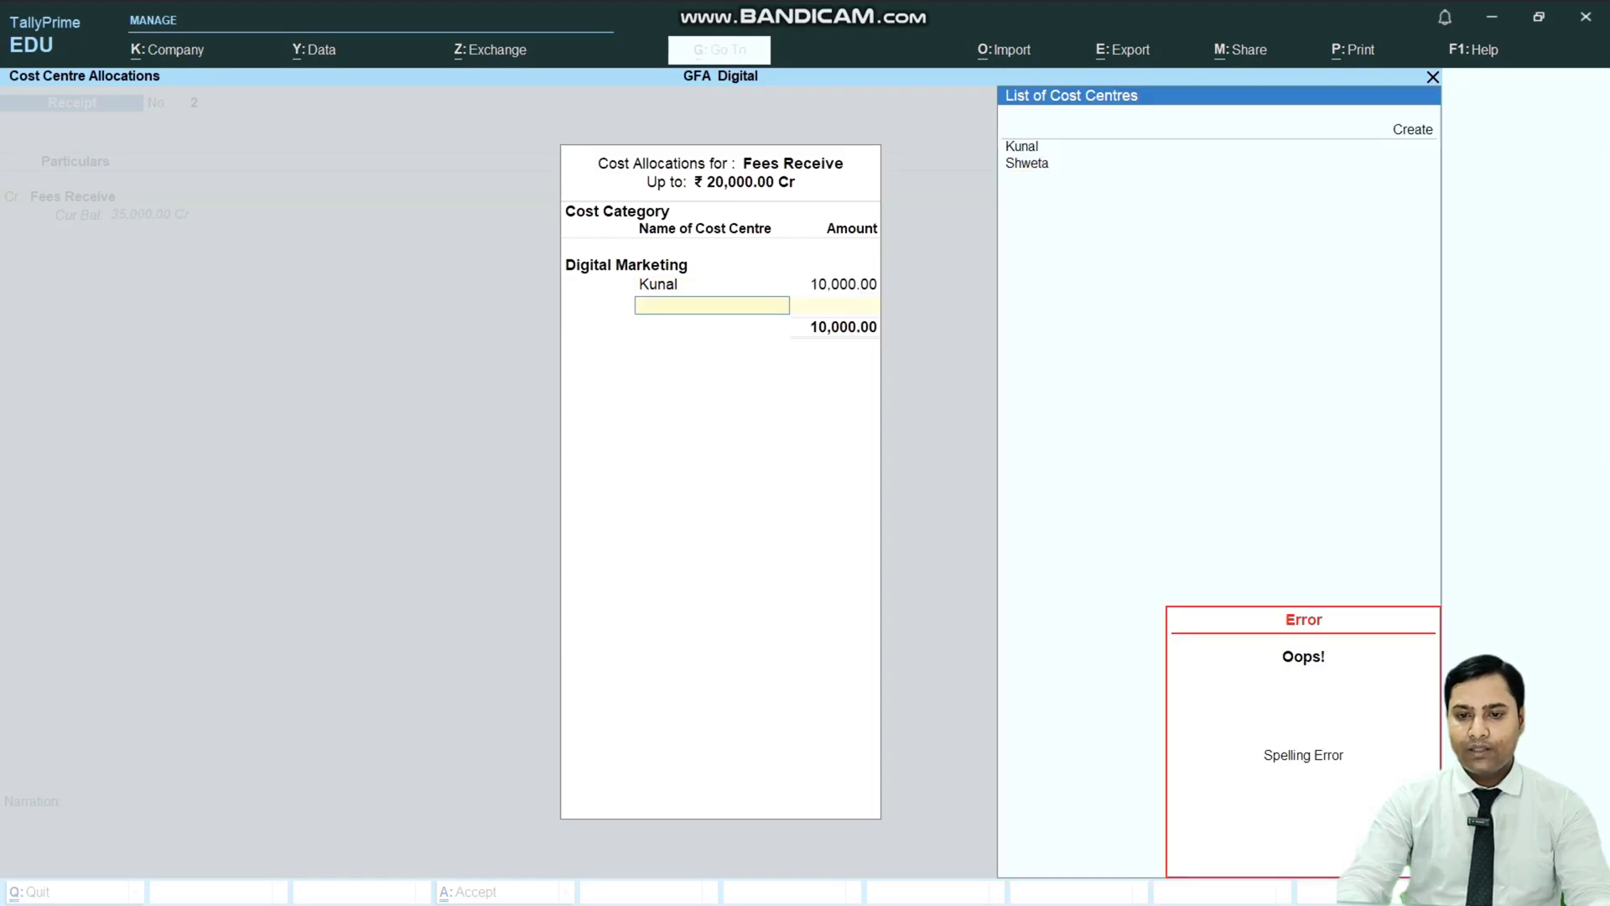
pyautogui.press('Return')
pyautogui.press('Return')
pyautogui.press('Return')
pyautogui.press('Return')
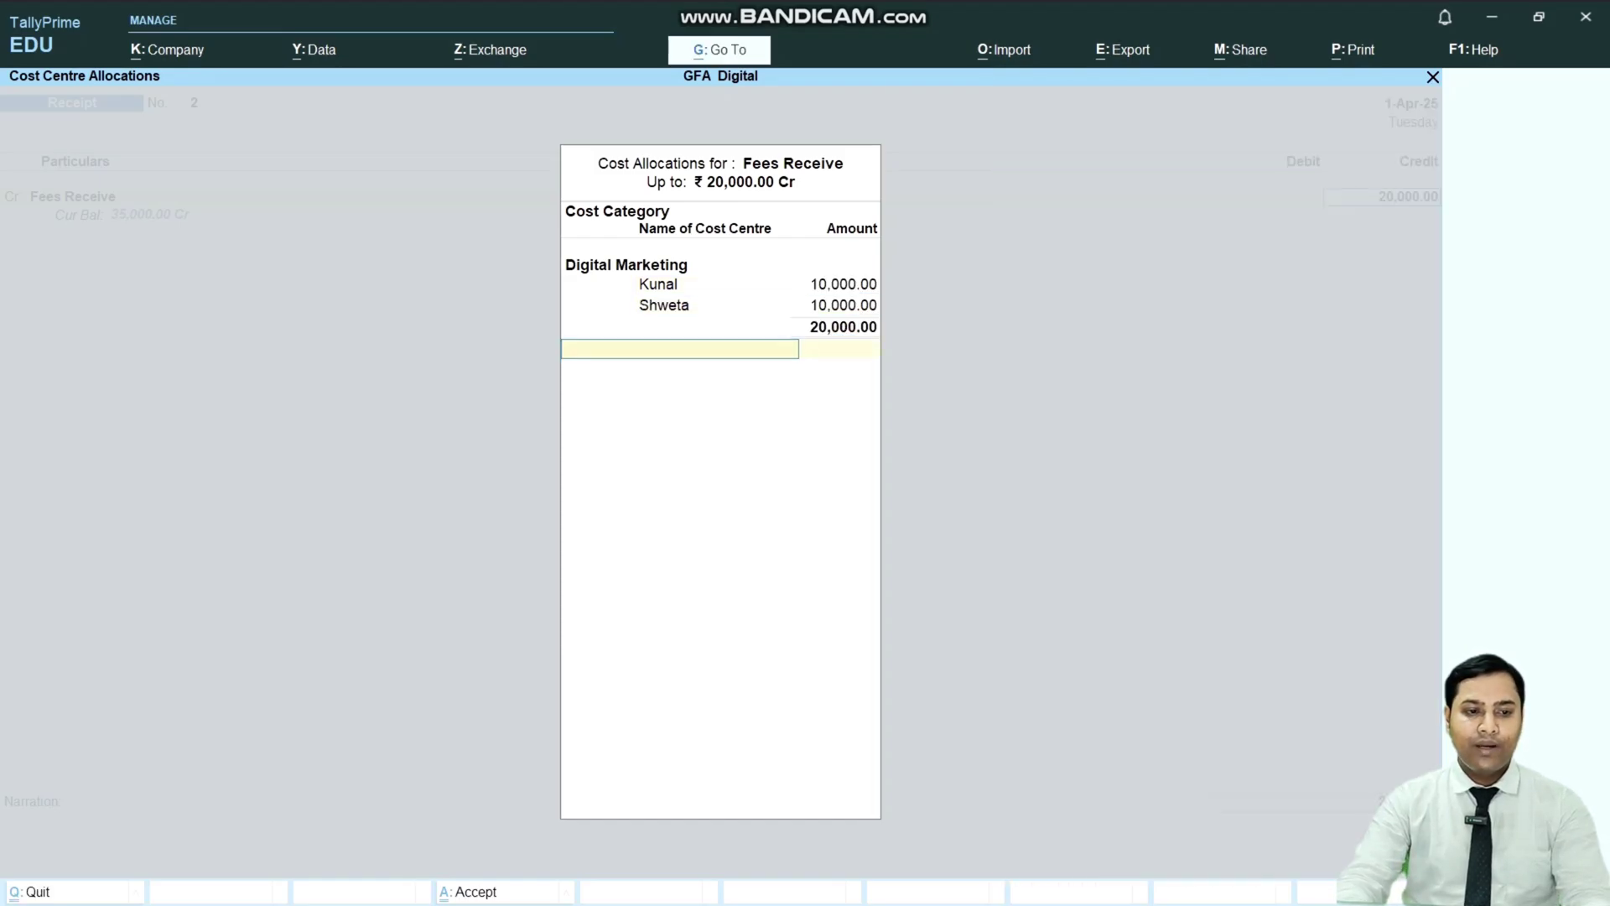
pyautogui.press('Return')
# Step: Debit Cash for the 20,000 receipt, reuse the narration "Being fees received" and save the voucher
pyautogui.press('Return')
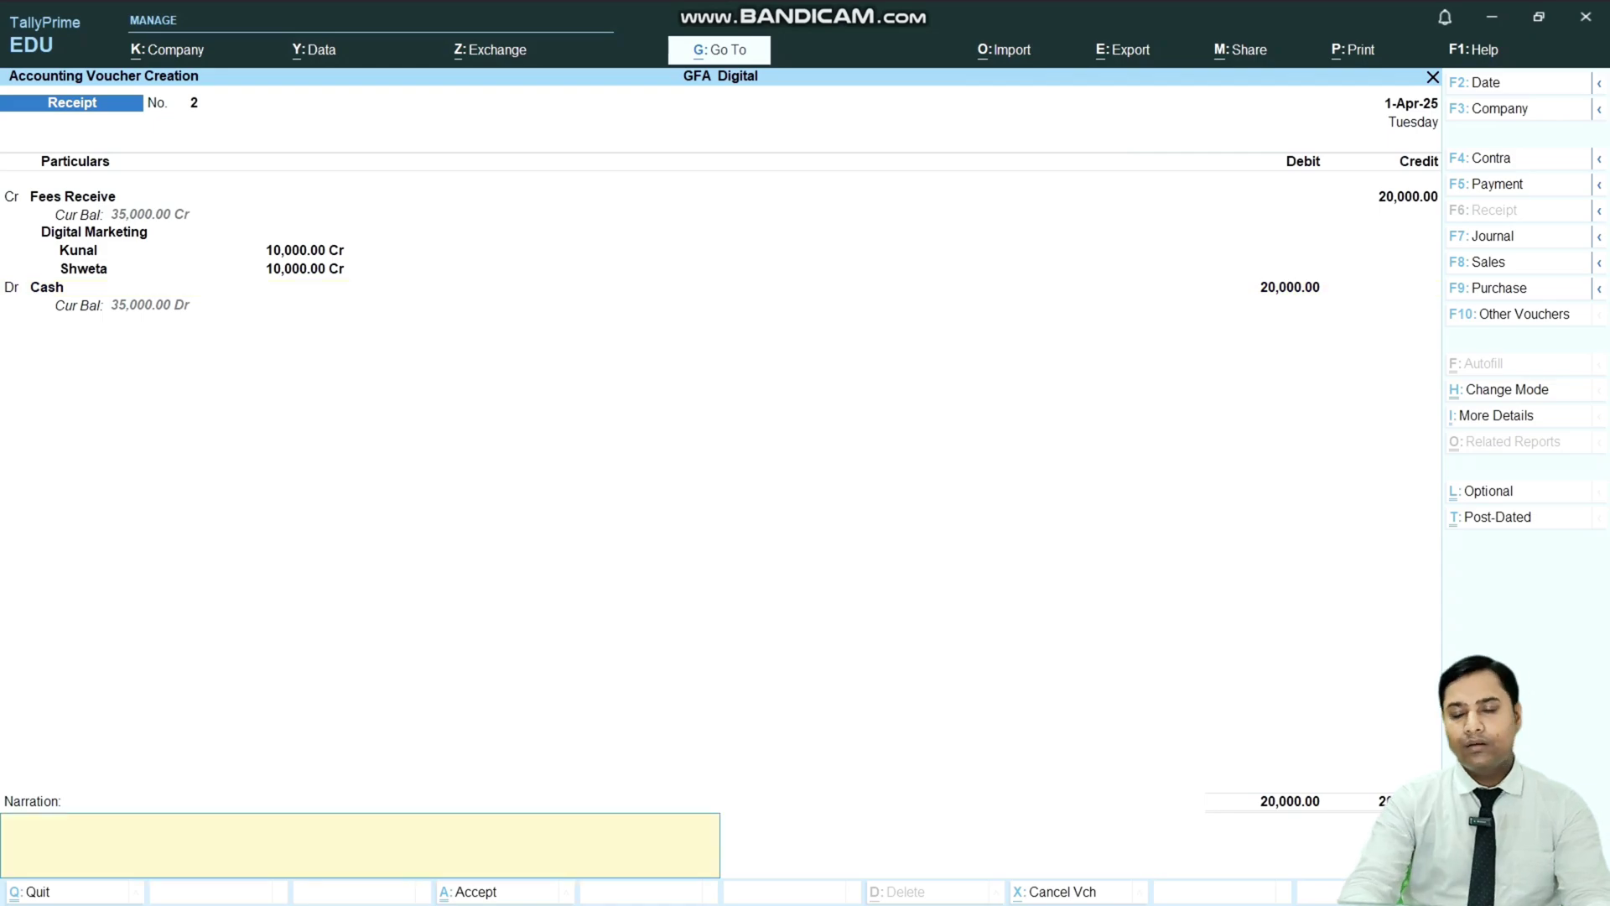
pyautogui.hotkey('ctrl', 'r')
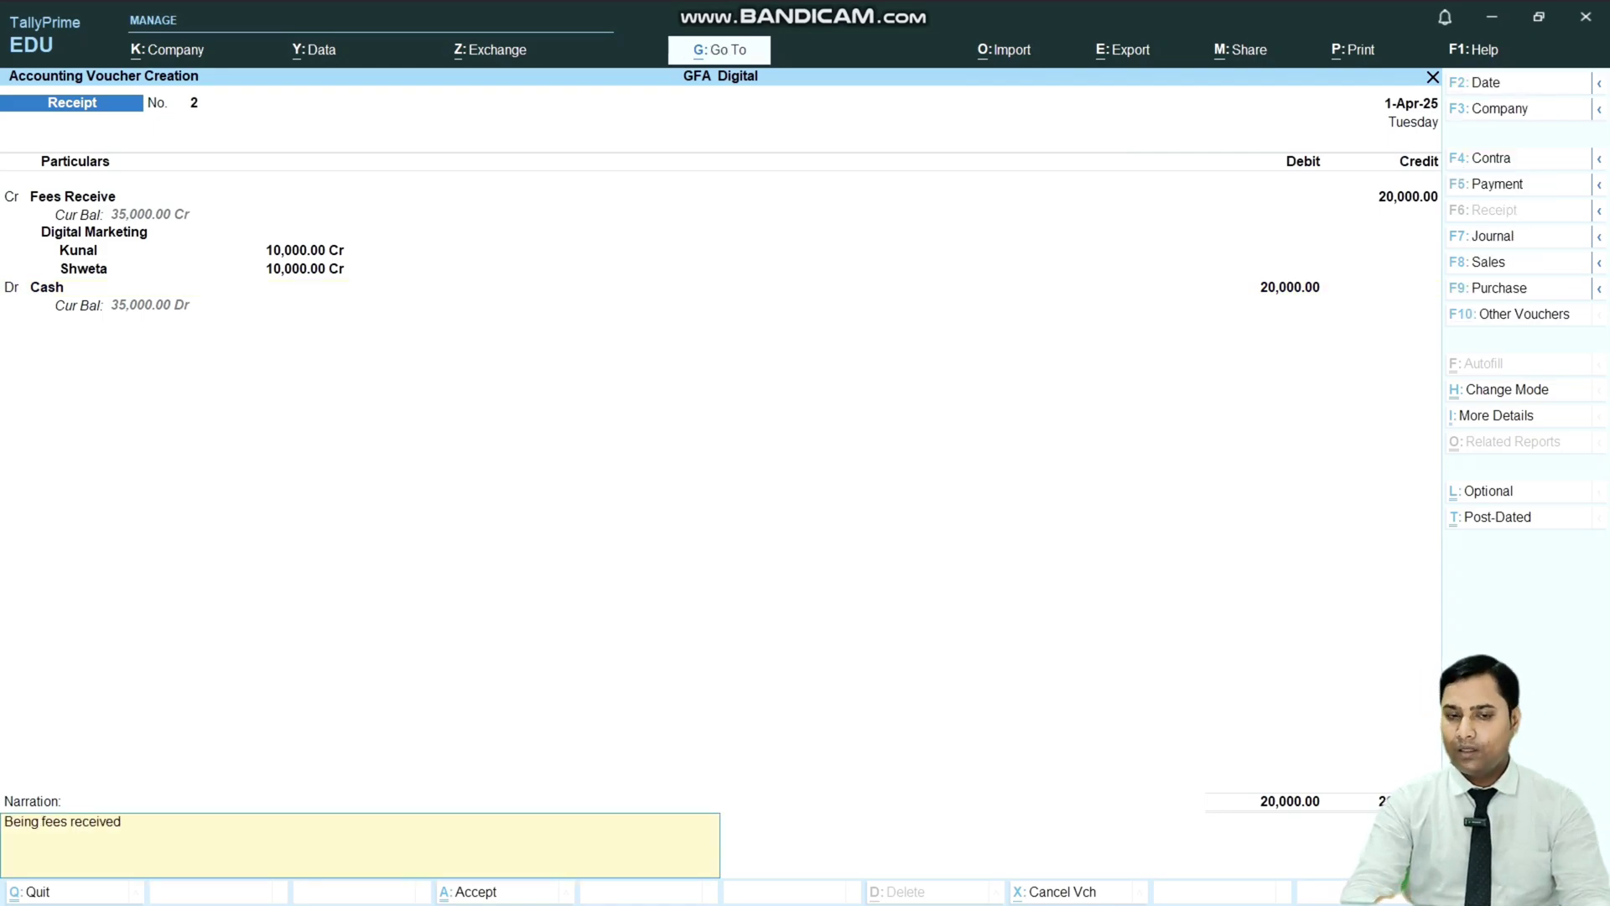
pyautogui.press('Return')
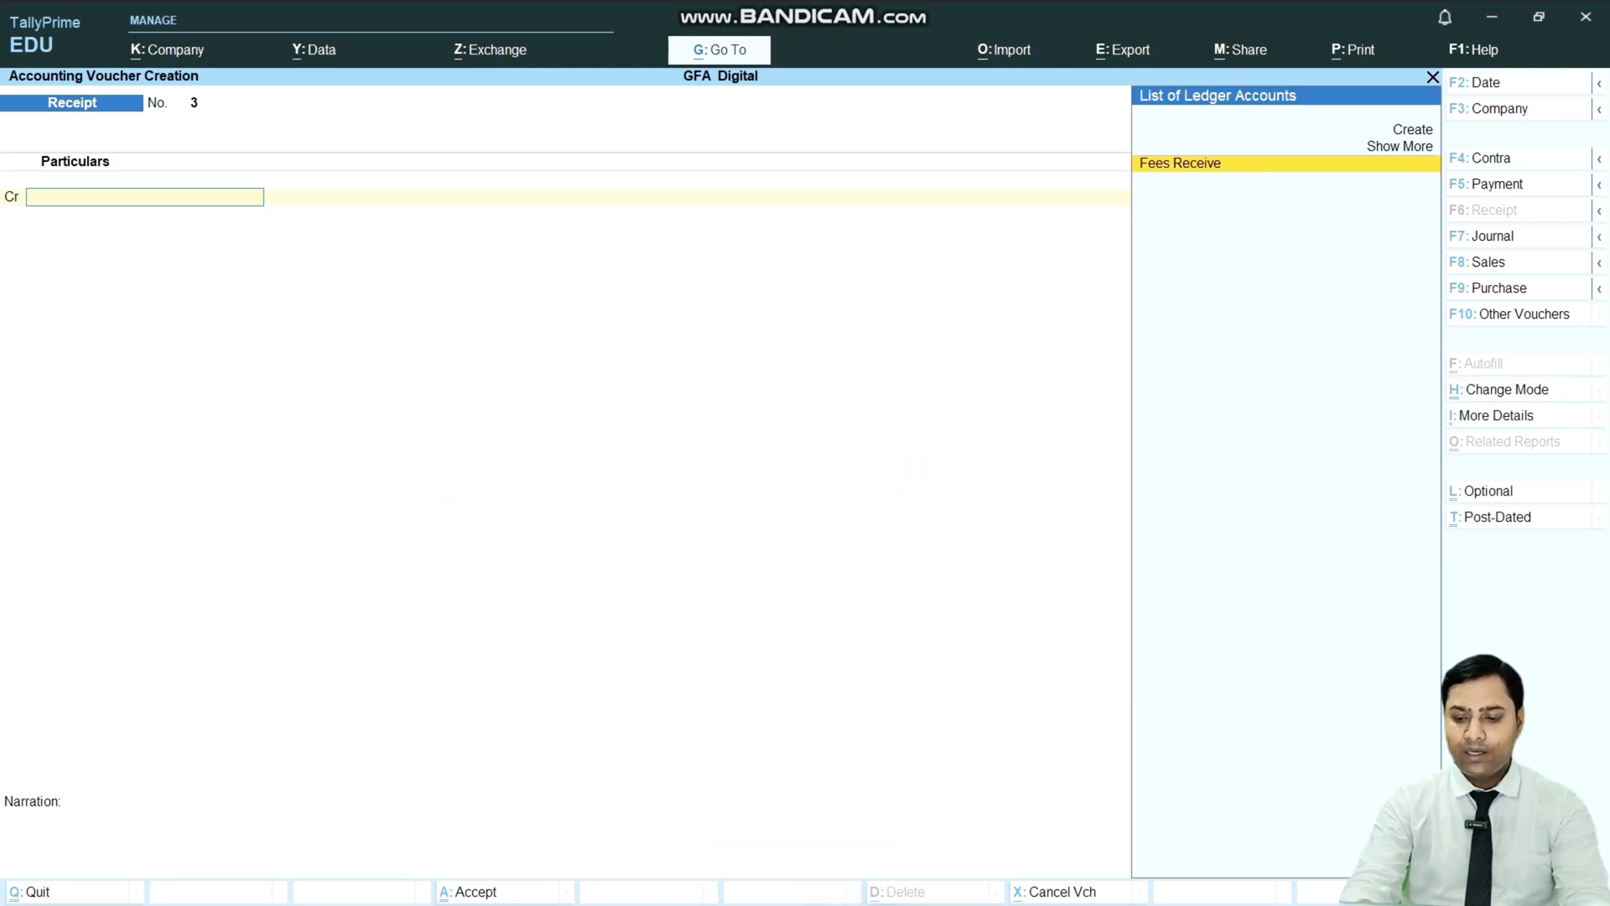
# Step: Credit Fees Receive with 25,000 in the next Receipt voucher
pyautogui.press('Return')
pyautogui.write('2')
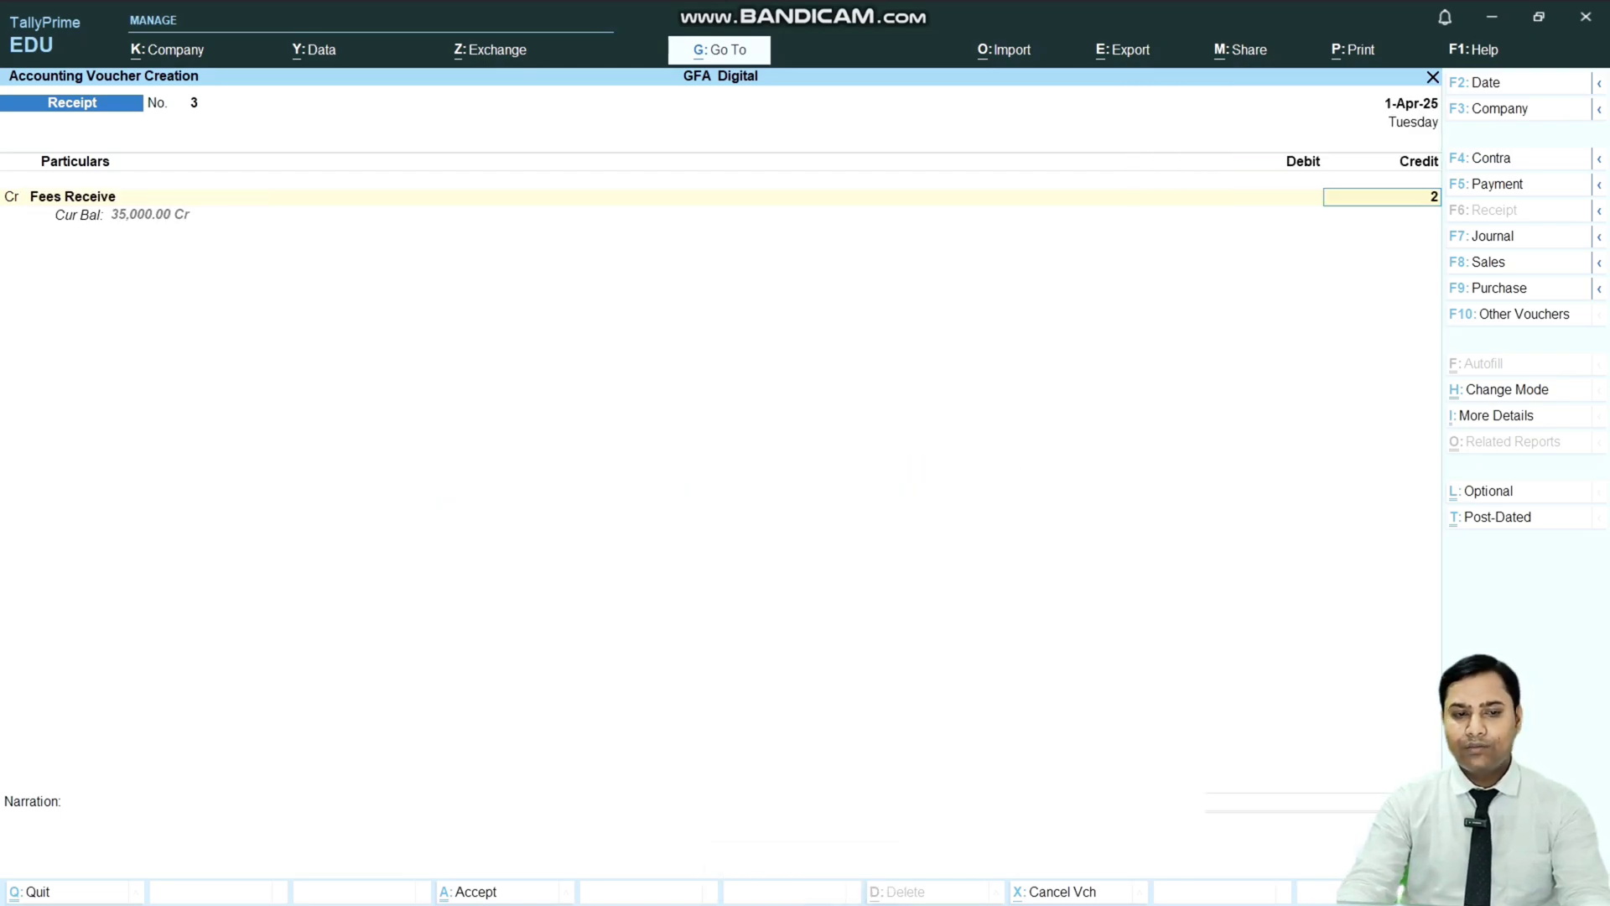
pyautogui.write('5,000')
pyautogui.press('Return')
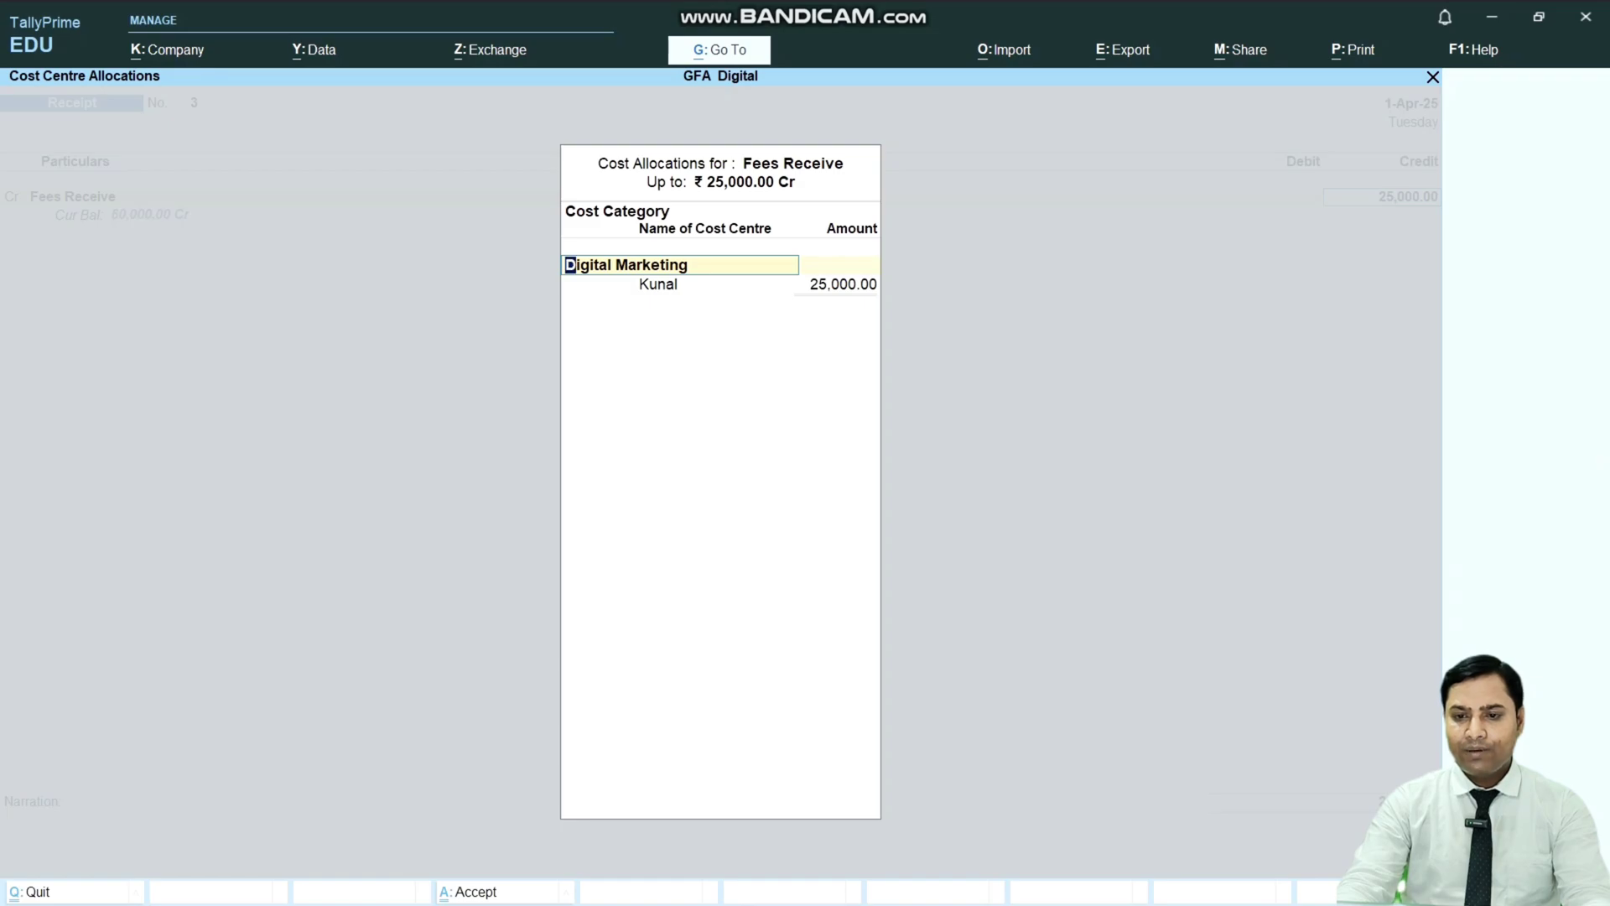
# Step: Change the cost category of the 25,000 Fees Receive allocation to Website Development
pyautogui.press('BackSpace')
pyautogui.press('Down')
pyautogui.press('Down')
pyautogui.press('Down')
pyautogui.press('Down')
pyautogui.press('Down')
pyautogui.press('Return')
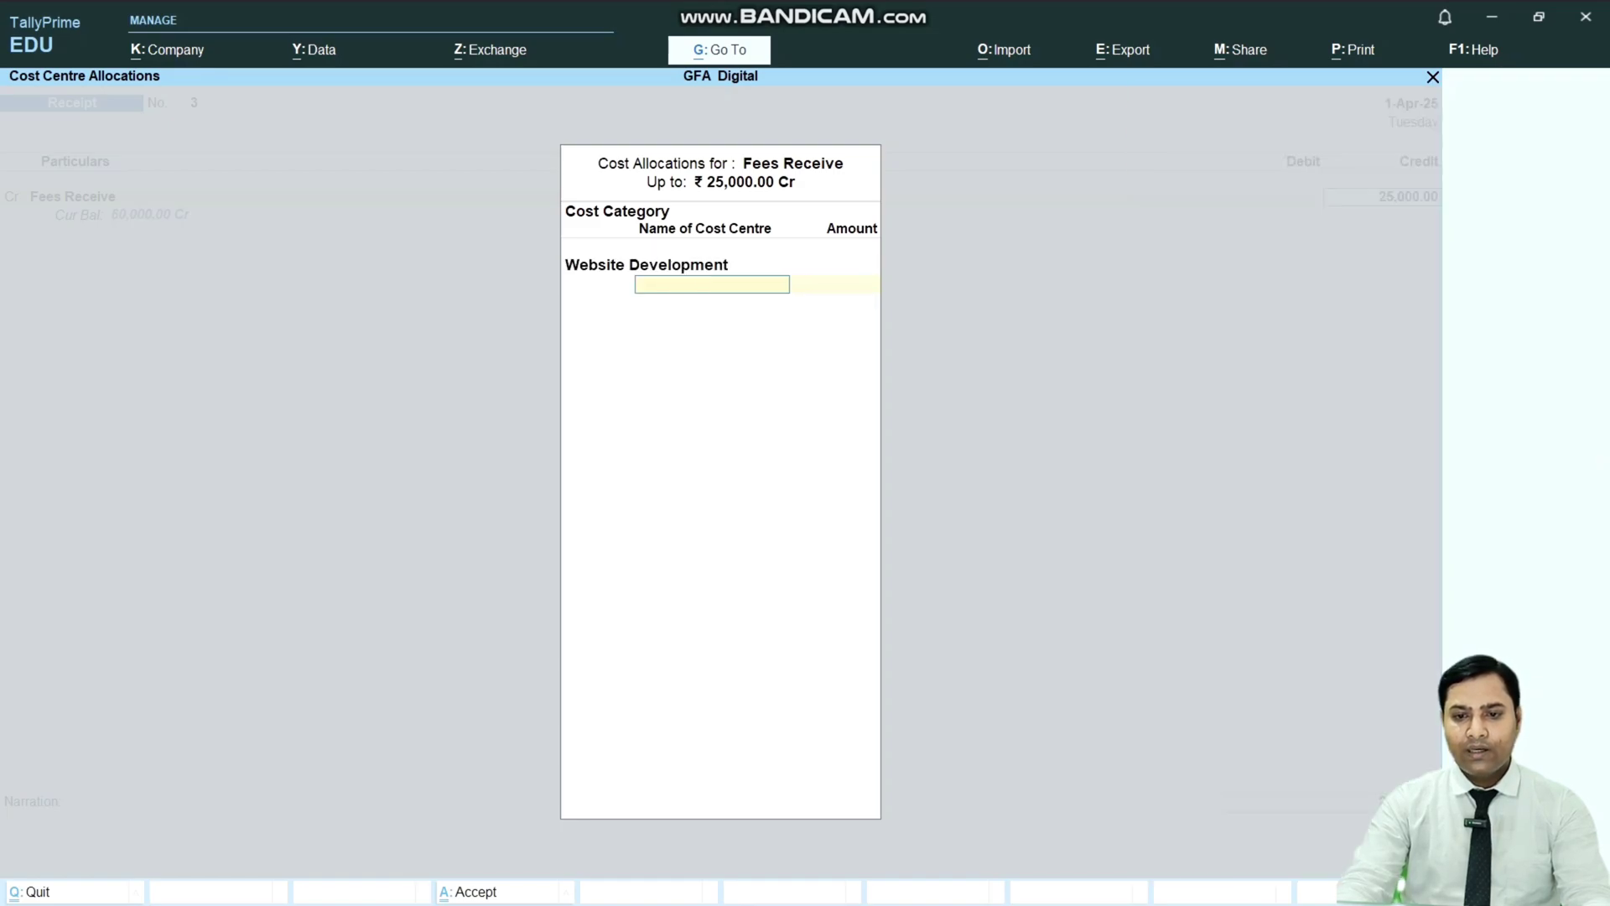
# Step: Allocate 10,000 to the first listed Website Development cost centre and add the second listed one below it
pyautogui.press('Down')
pyautogui.press('Return')
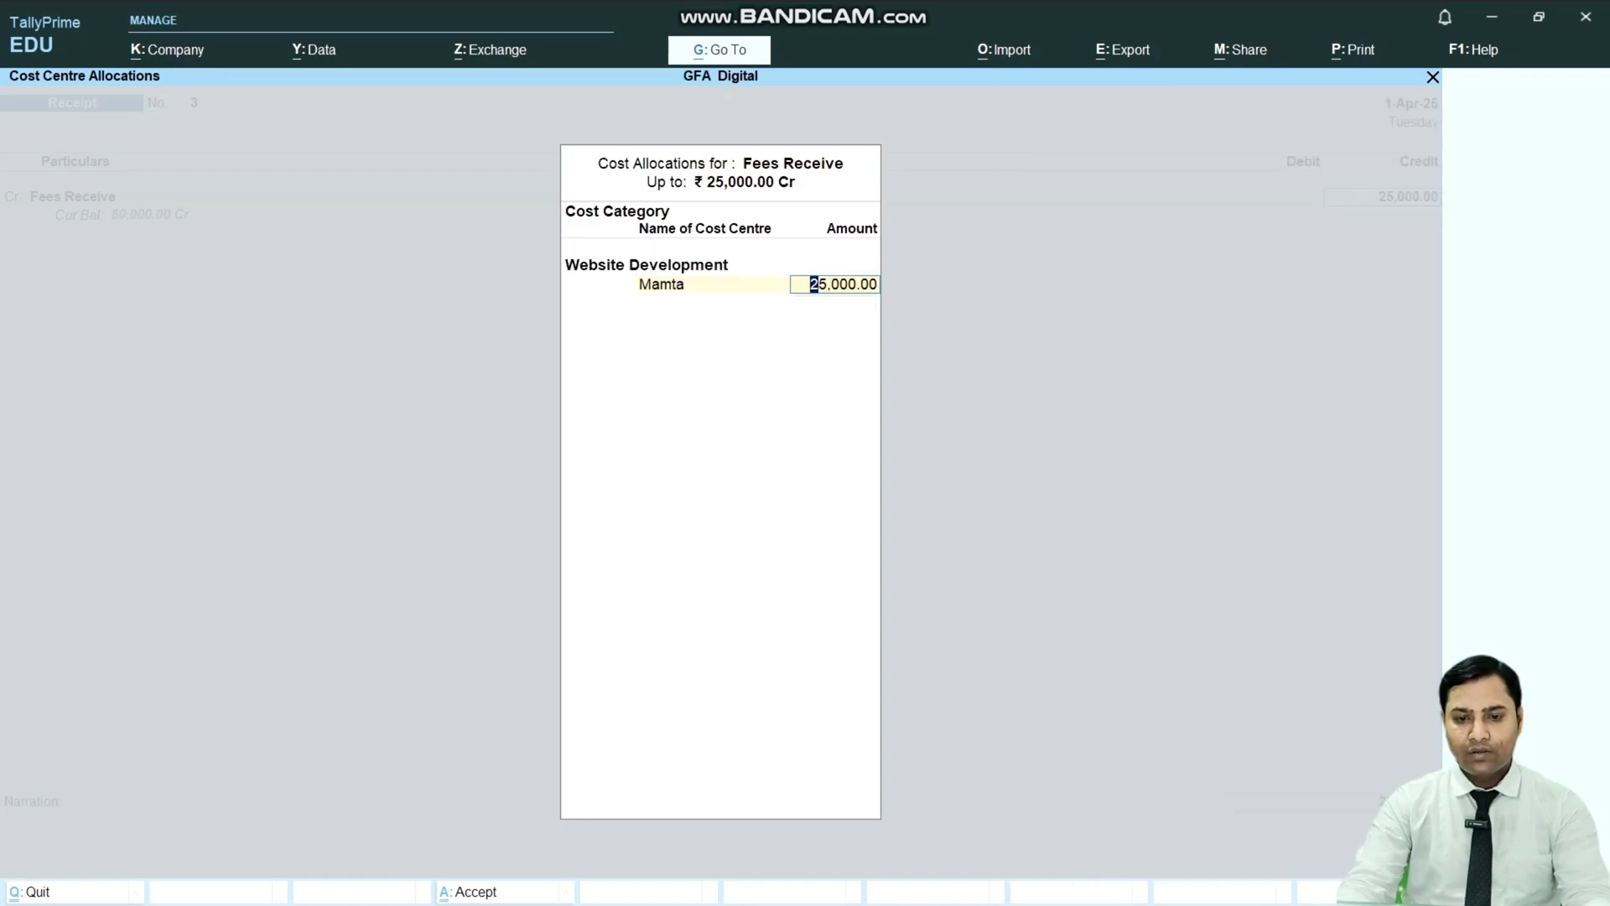
pyautogui.press('BackSpace')
pyautogui.write('10,000')
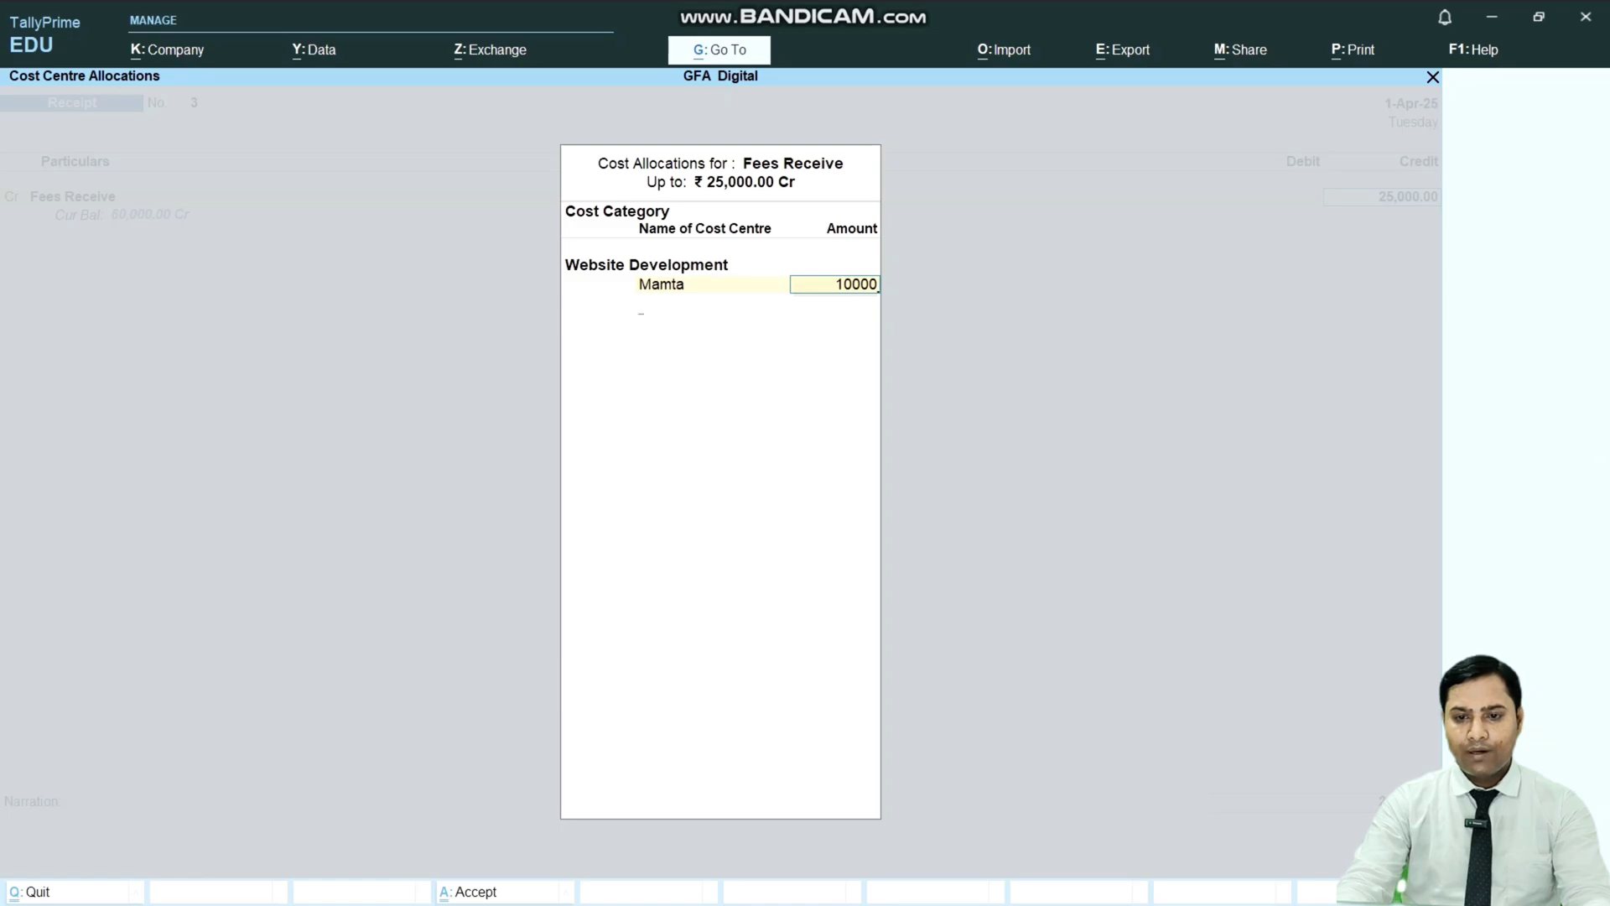
pyautogui.press('Return')
pyautogui.press('Down')
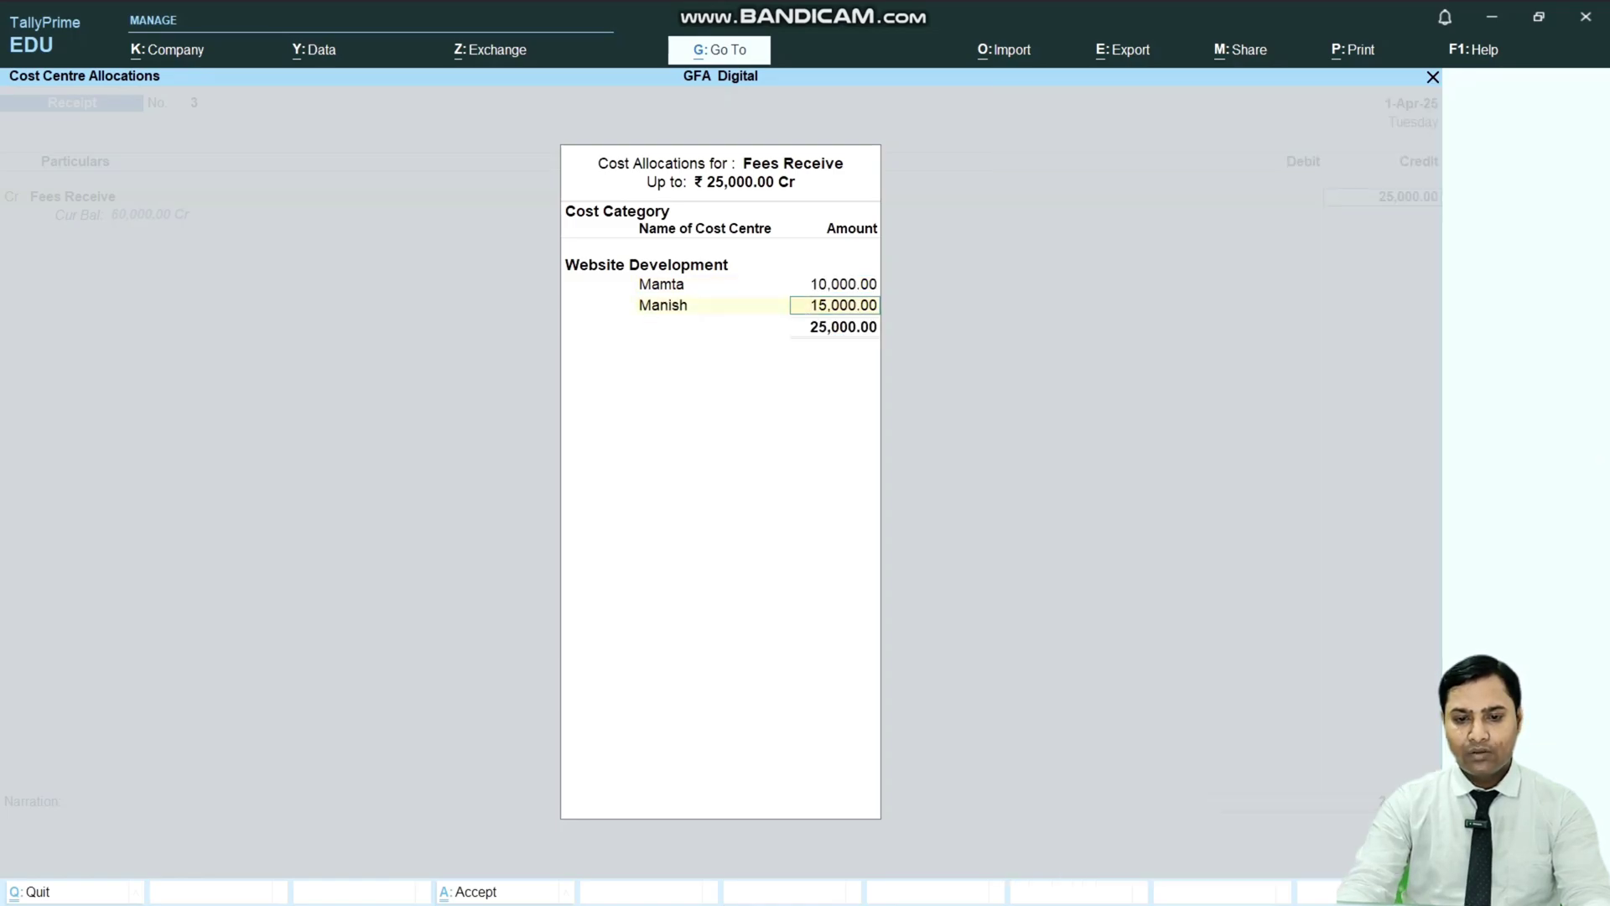
pyautogui.write('1500')
pyautogui.press('Return')
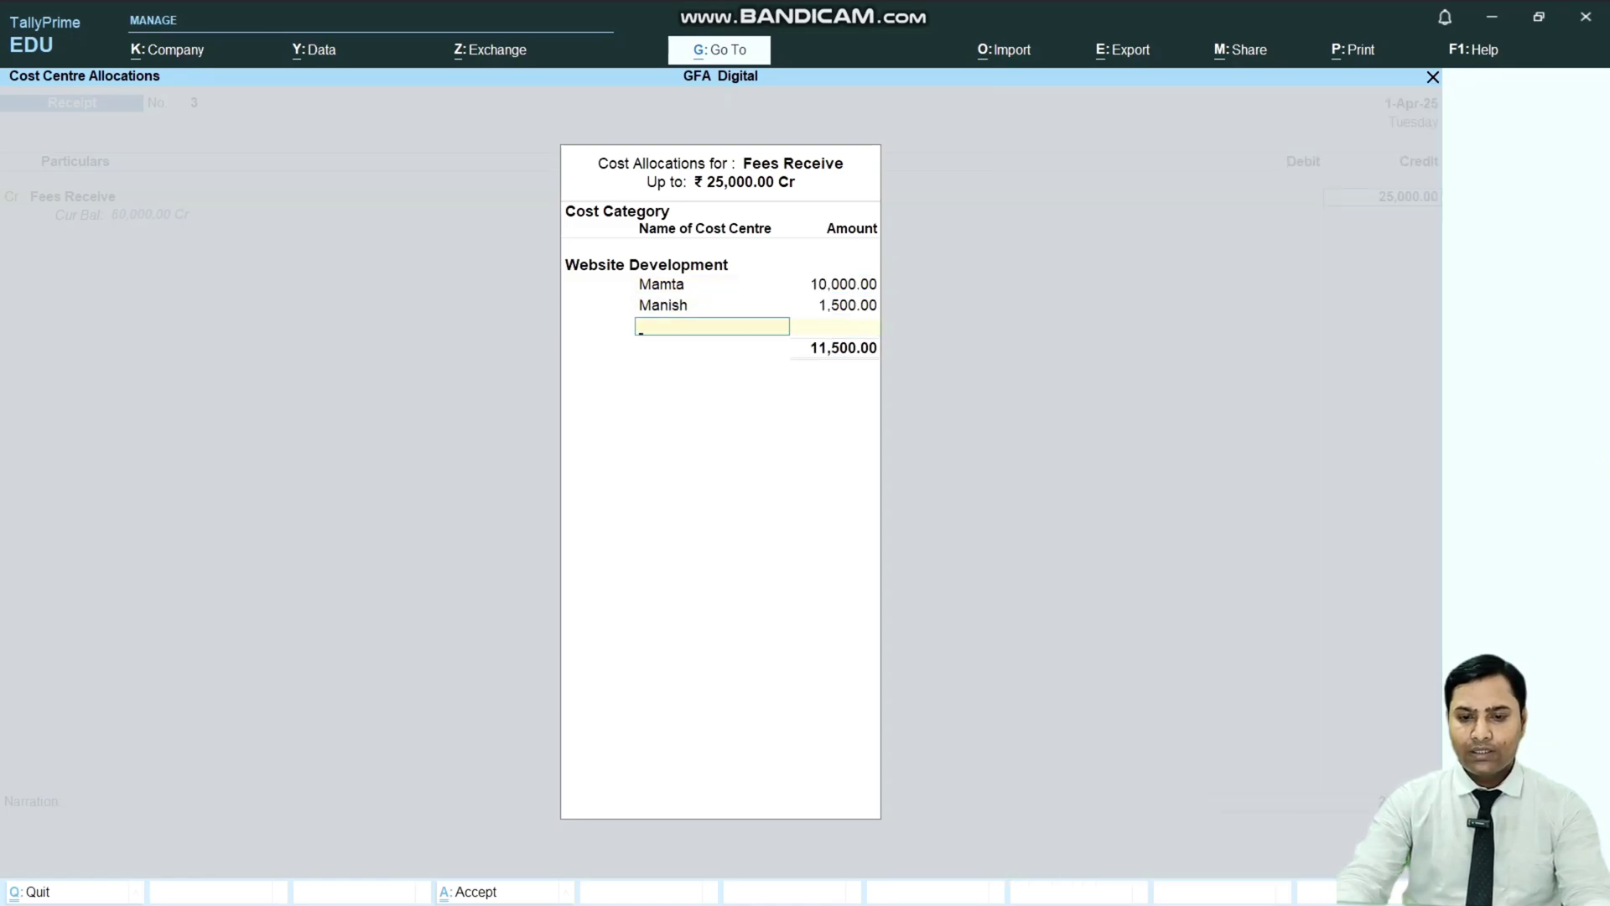
pyautogui.press('BackSpace')
pyautogui.write('1500')
pyautogui.press('Return')
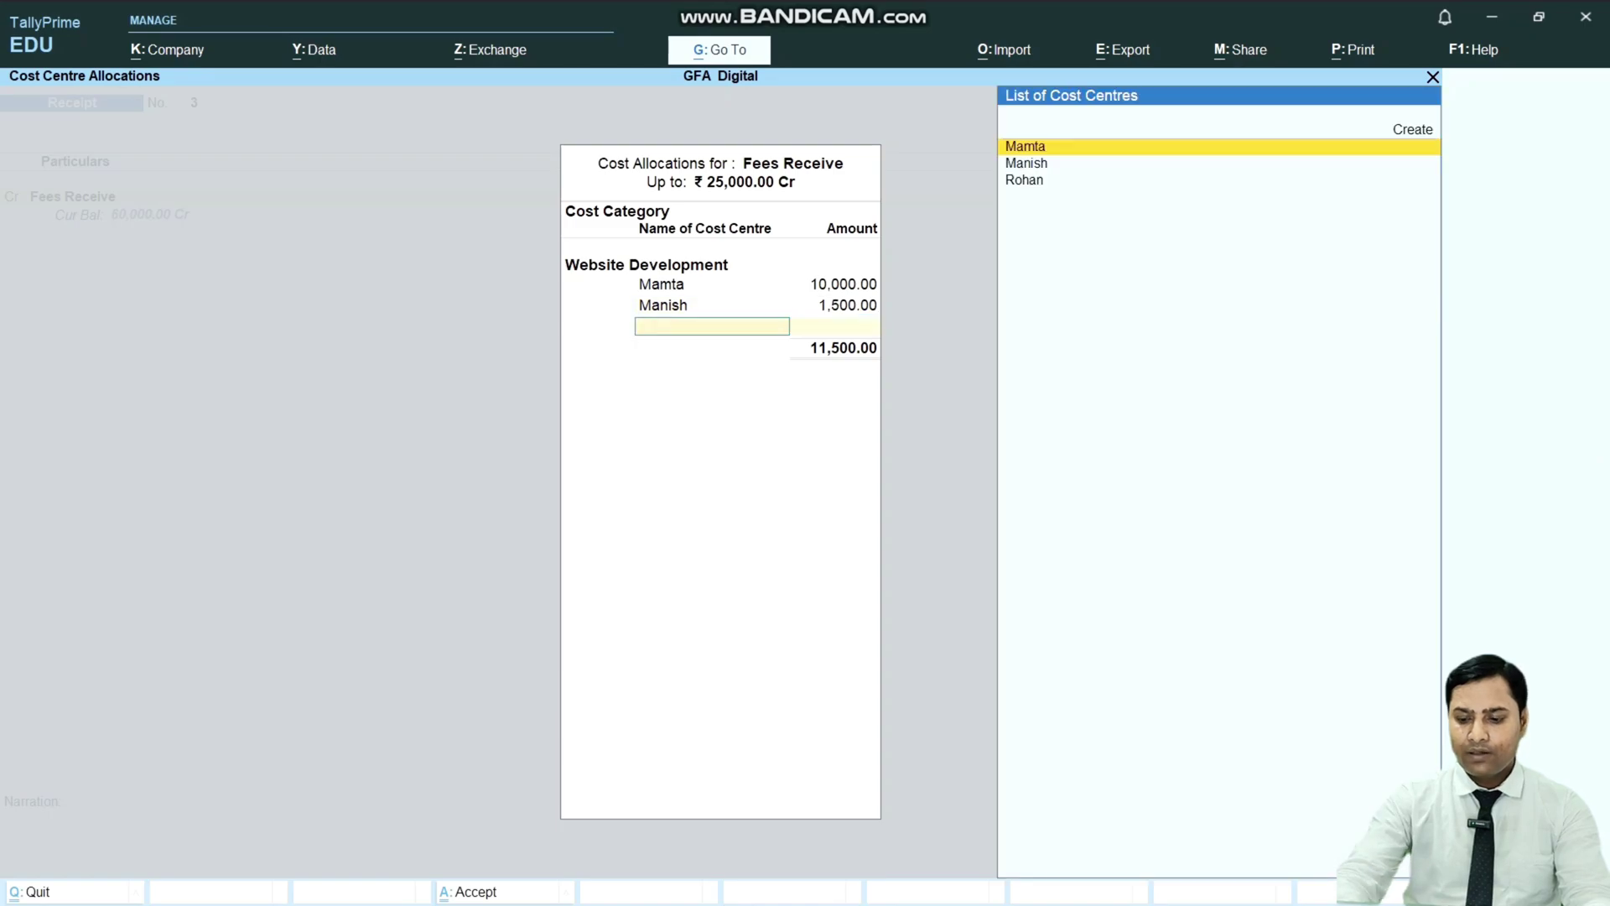
pyautogui.press('BackSpace')
pyautogui.write('15000')
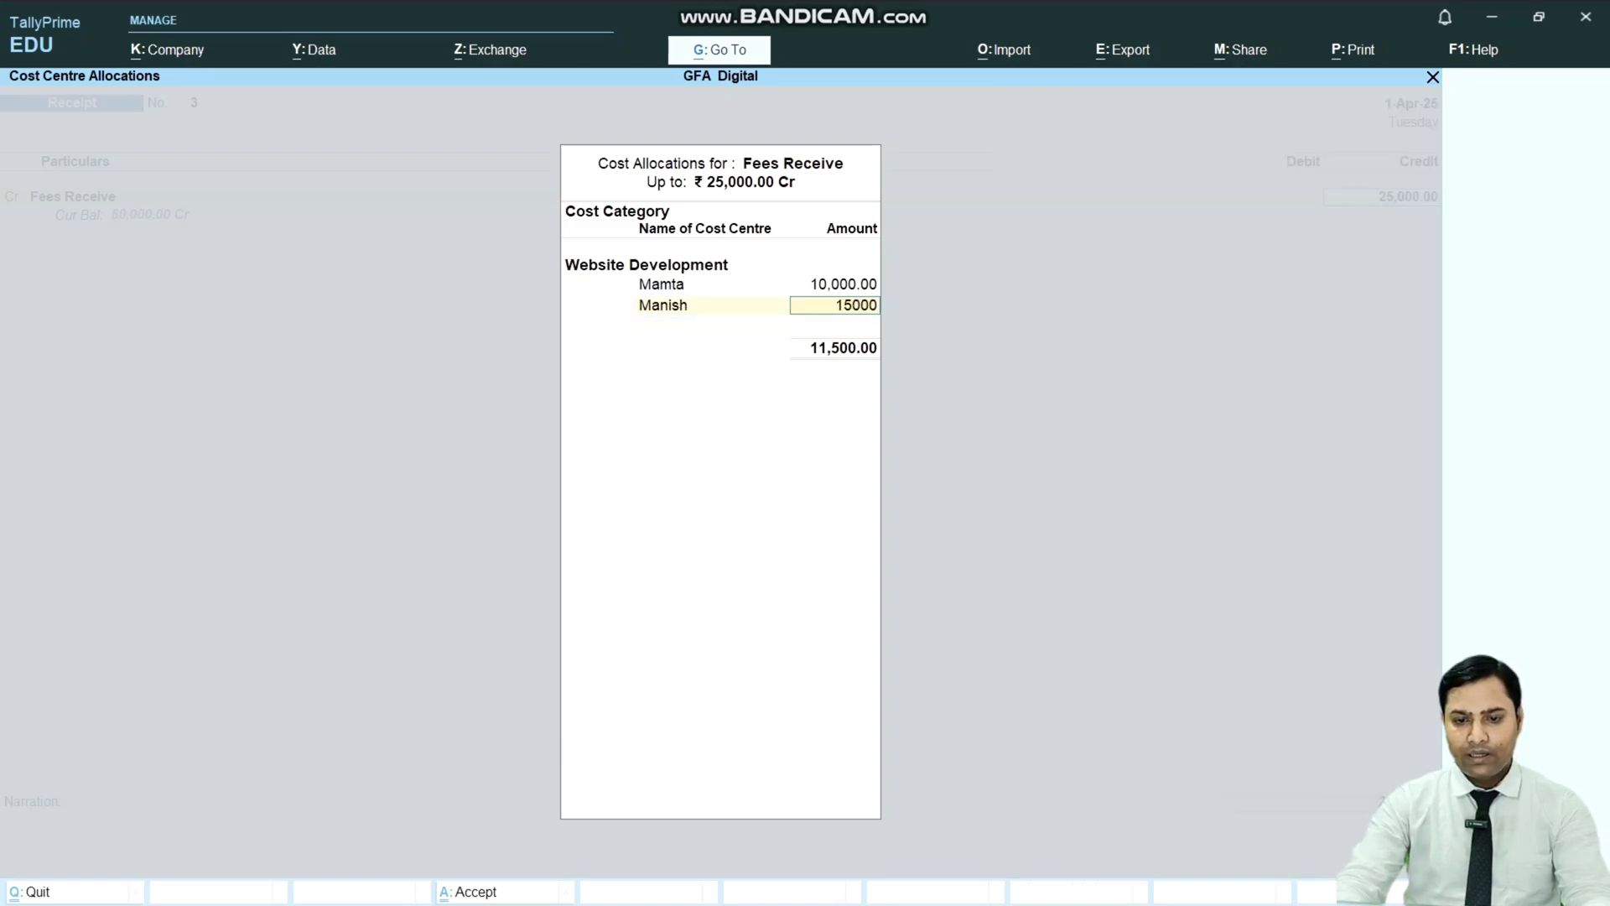
pyautogui.press('Return')
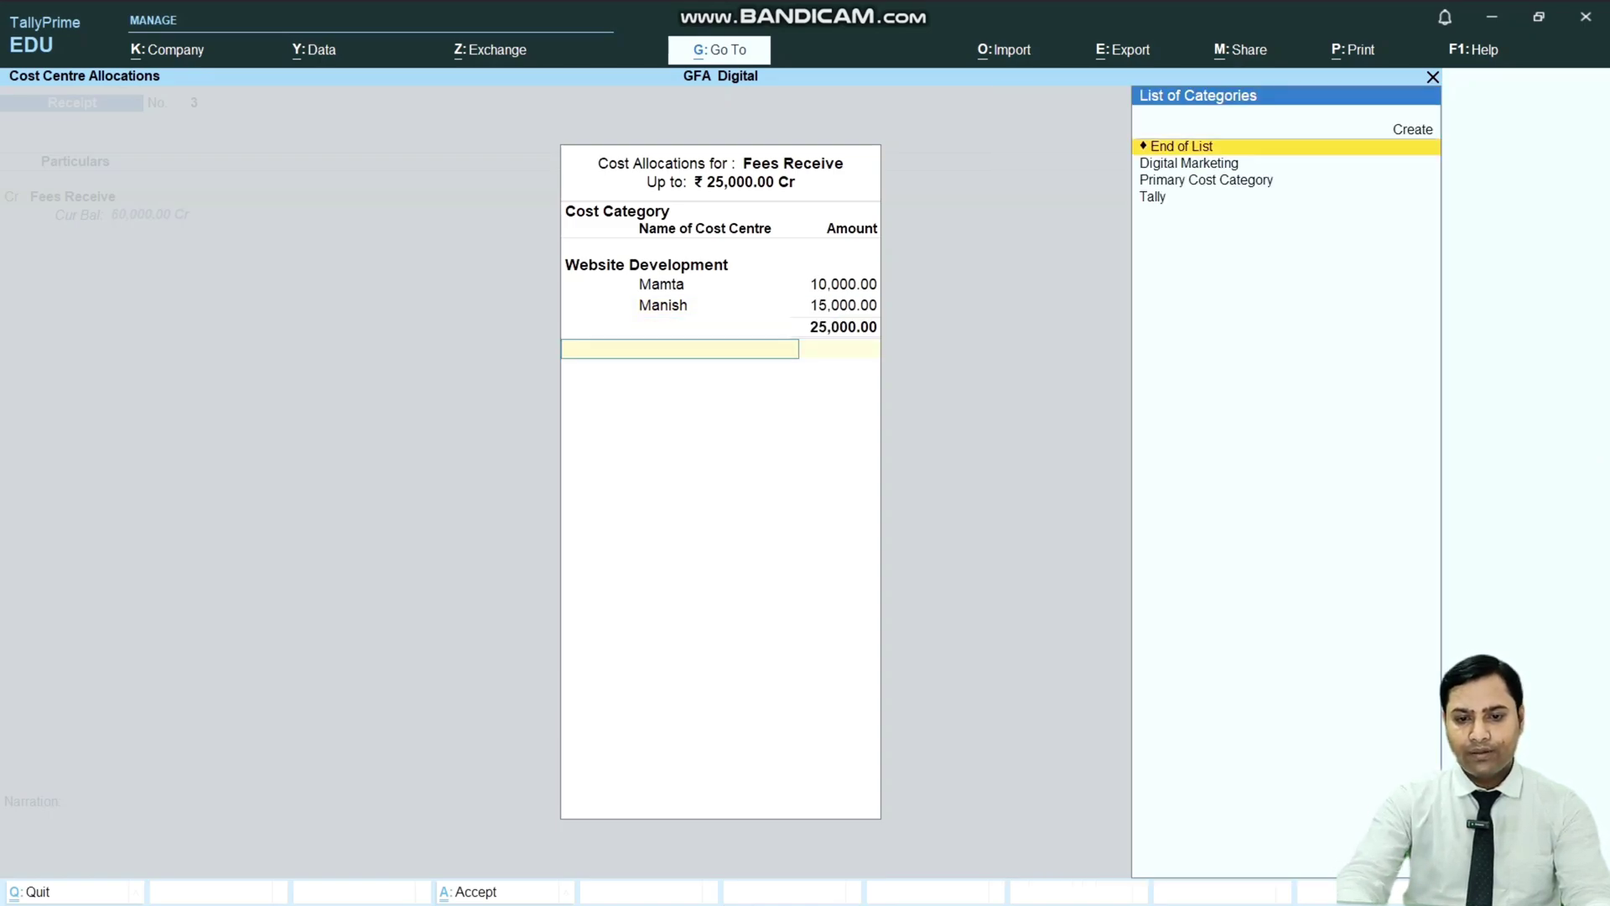
# Step: Set the second Website Development cost centre's allocation to 7,500
pyautogui.press('BackSpace')
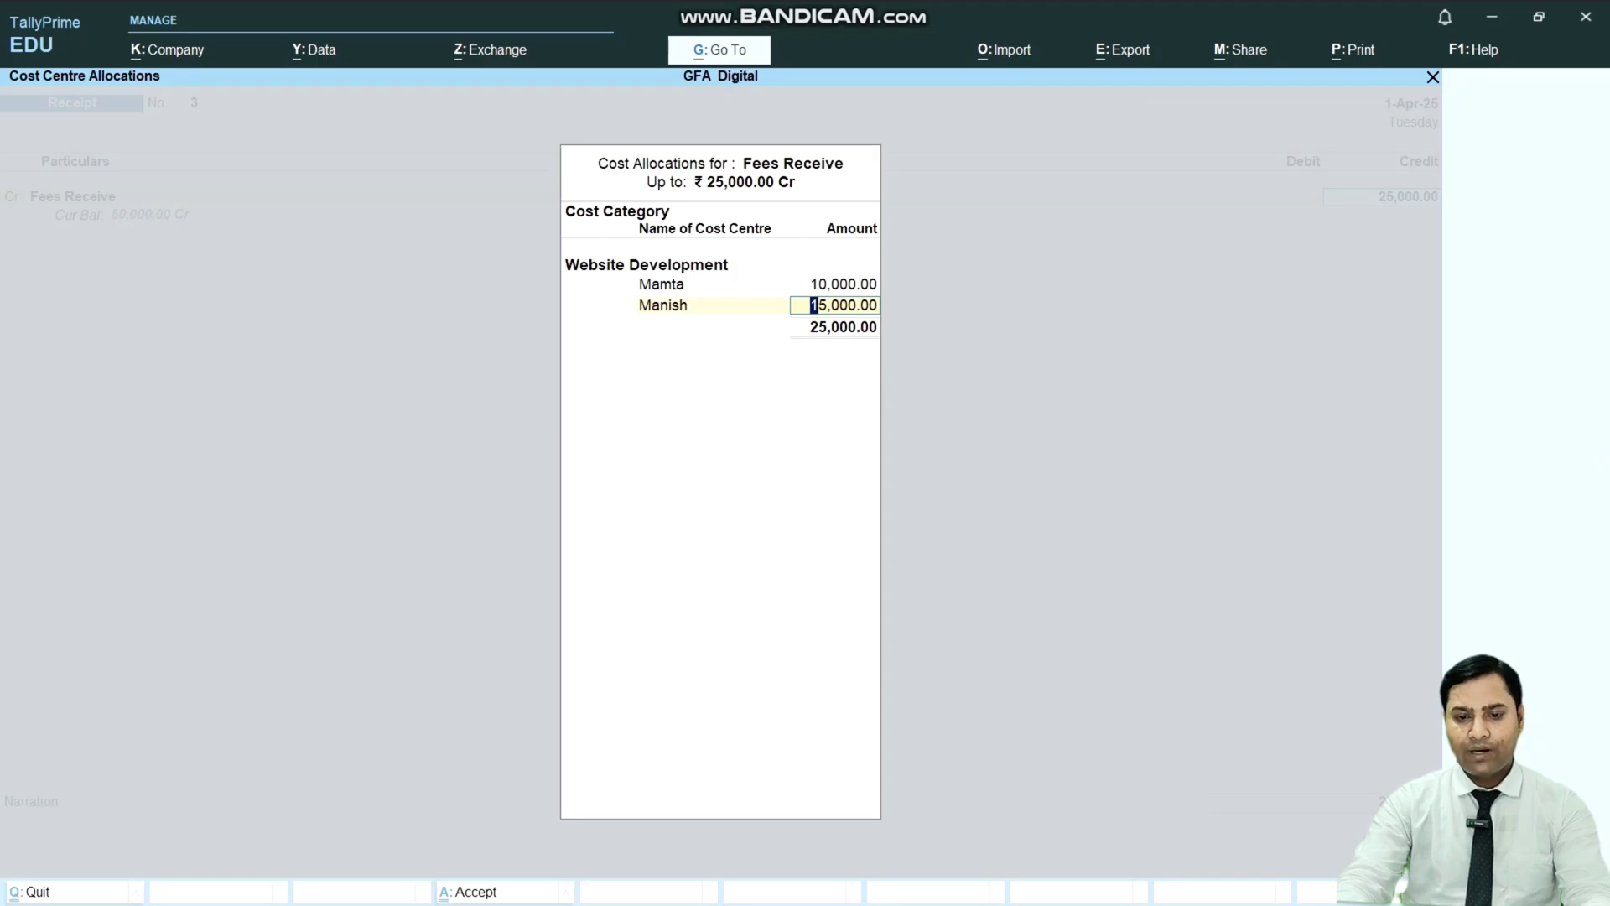
pyautogui.write('7500')
pyautogui.press('Return')
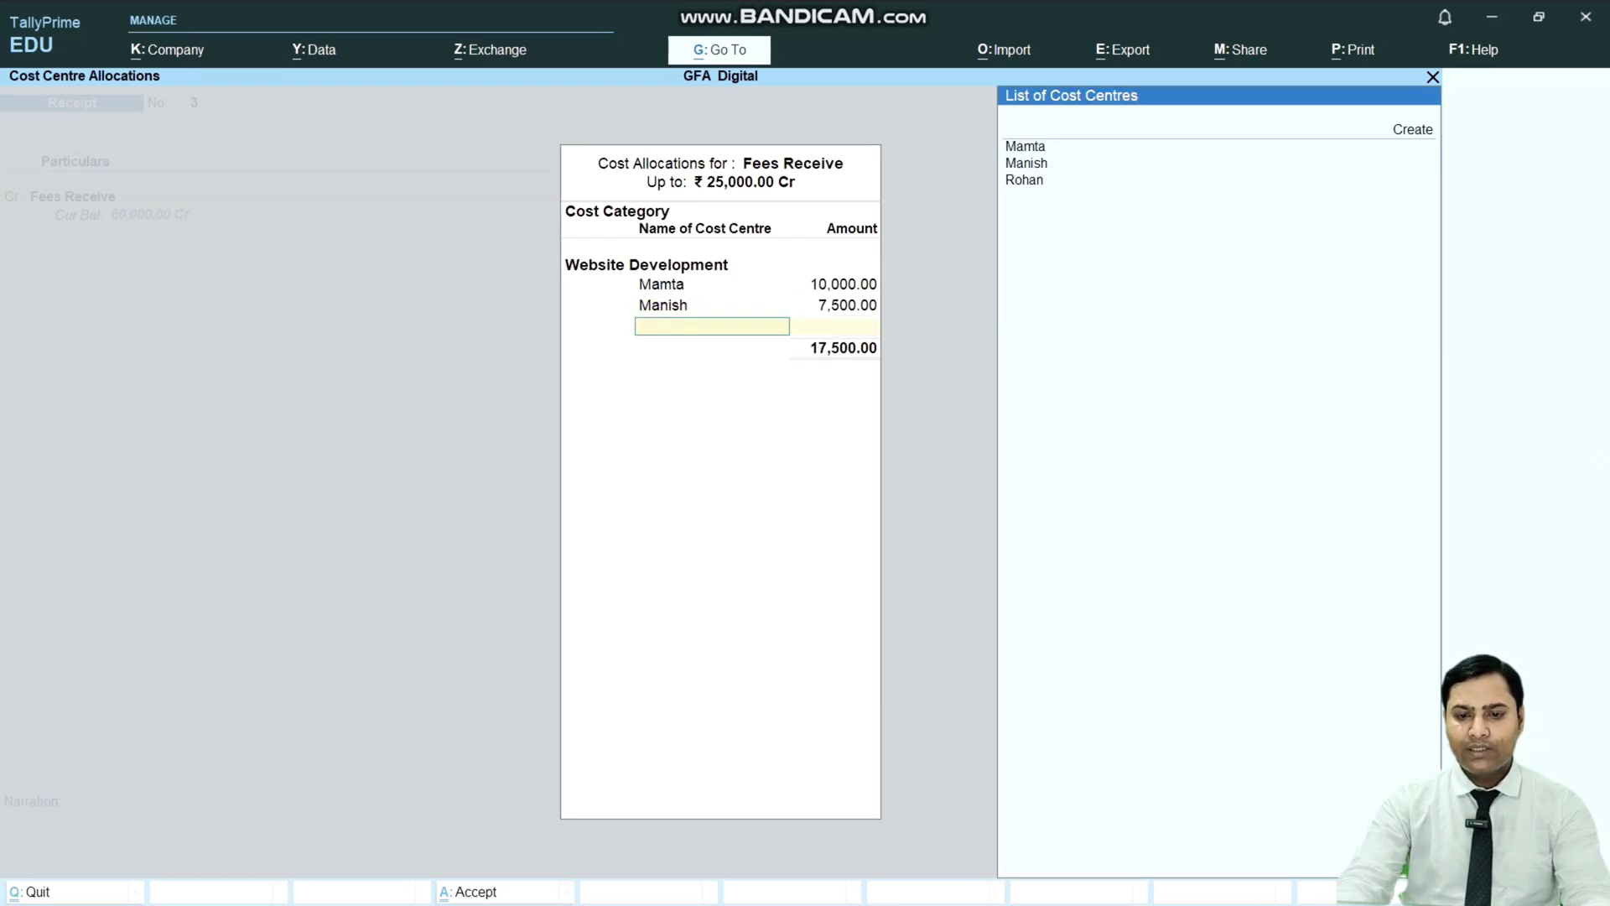
# Step: Allocate the remaining 7,500 to the third listed Website Development cost centre and complete the cost allocations
pyautogui.press('Down')
pyautogui.press('Down')
pyautogui.press('Down')
pyautogui.press('Return')
pyautogui.press('Return')
pyautogui.press('Return')
# Step: Debit Cash for the 25,000 receipt, reuse the narration "Being fees received" and save the voucher
pyautogui.press('Return')
pyautogui.press('Return')
pyautogui.press('Return')
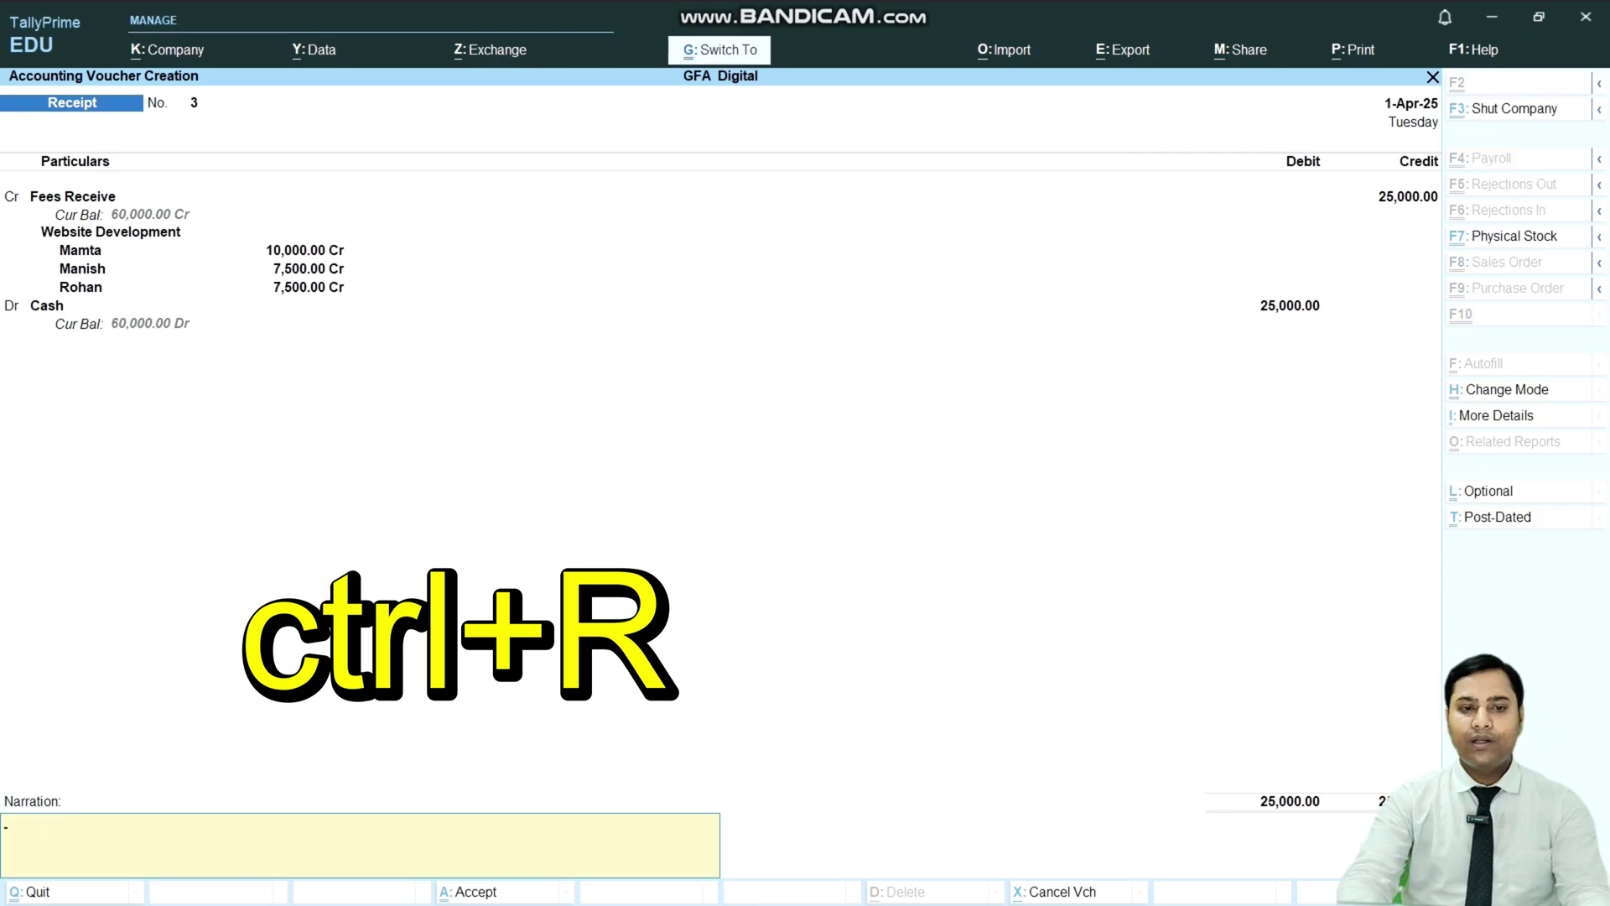
pyautogui.hotkey('ctrl', 'r')
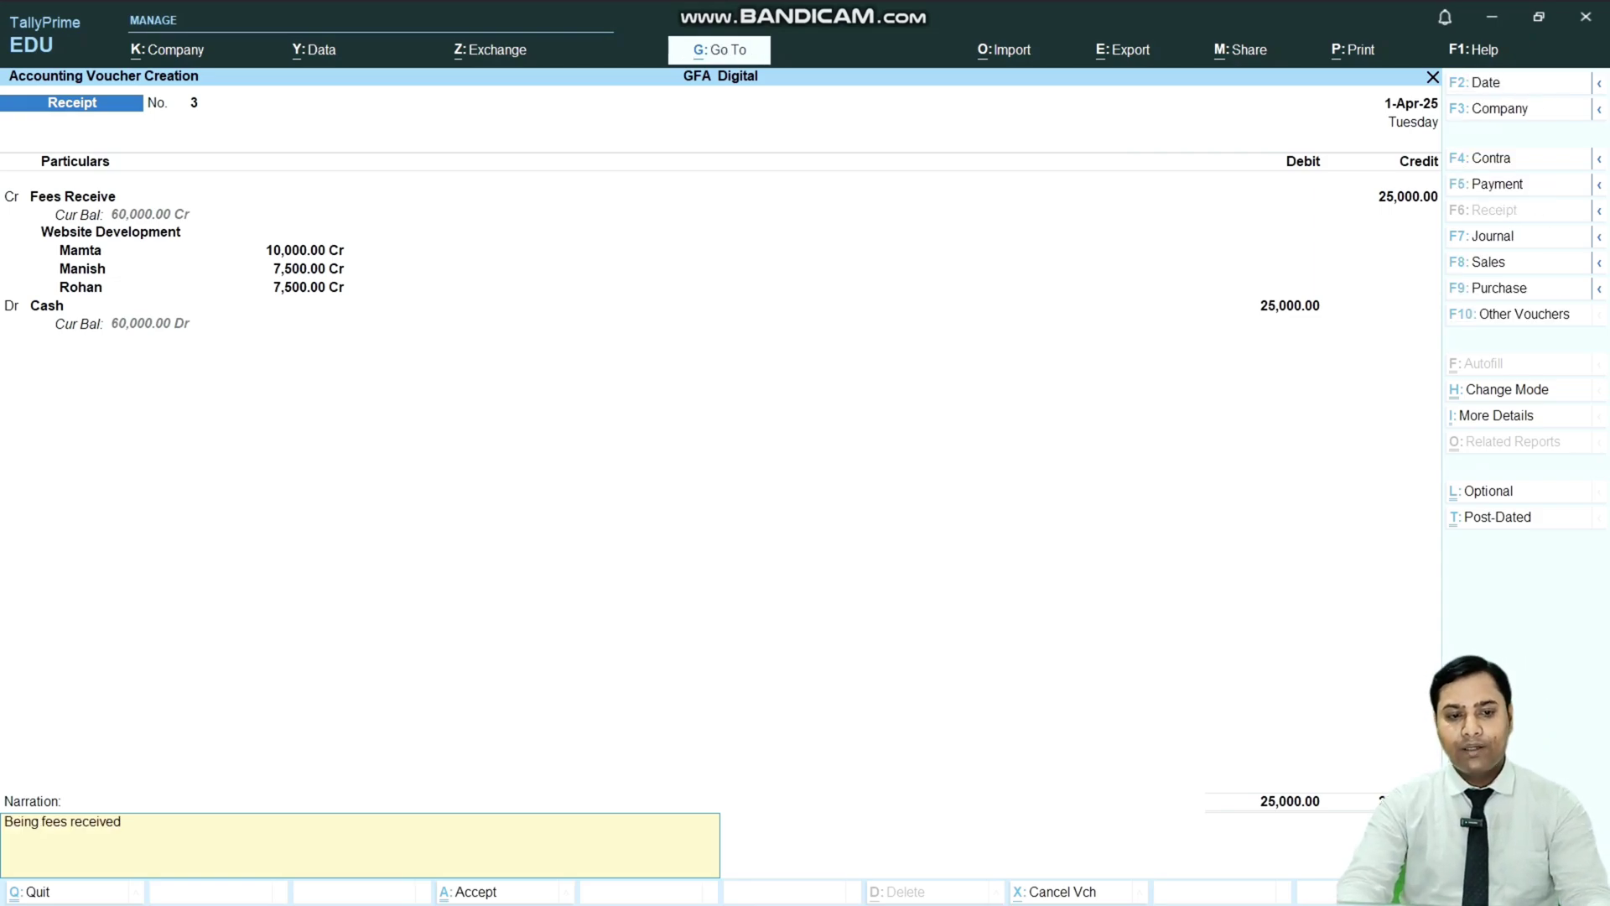
pyautogui.press('Return')
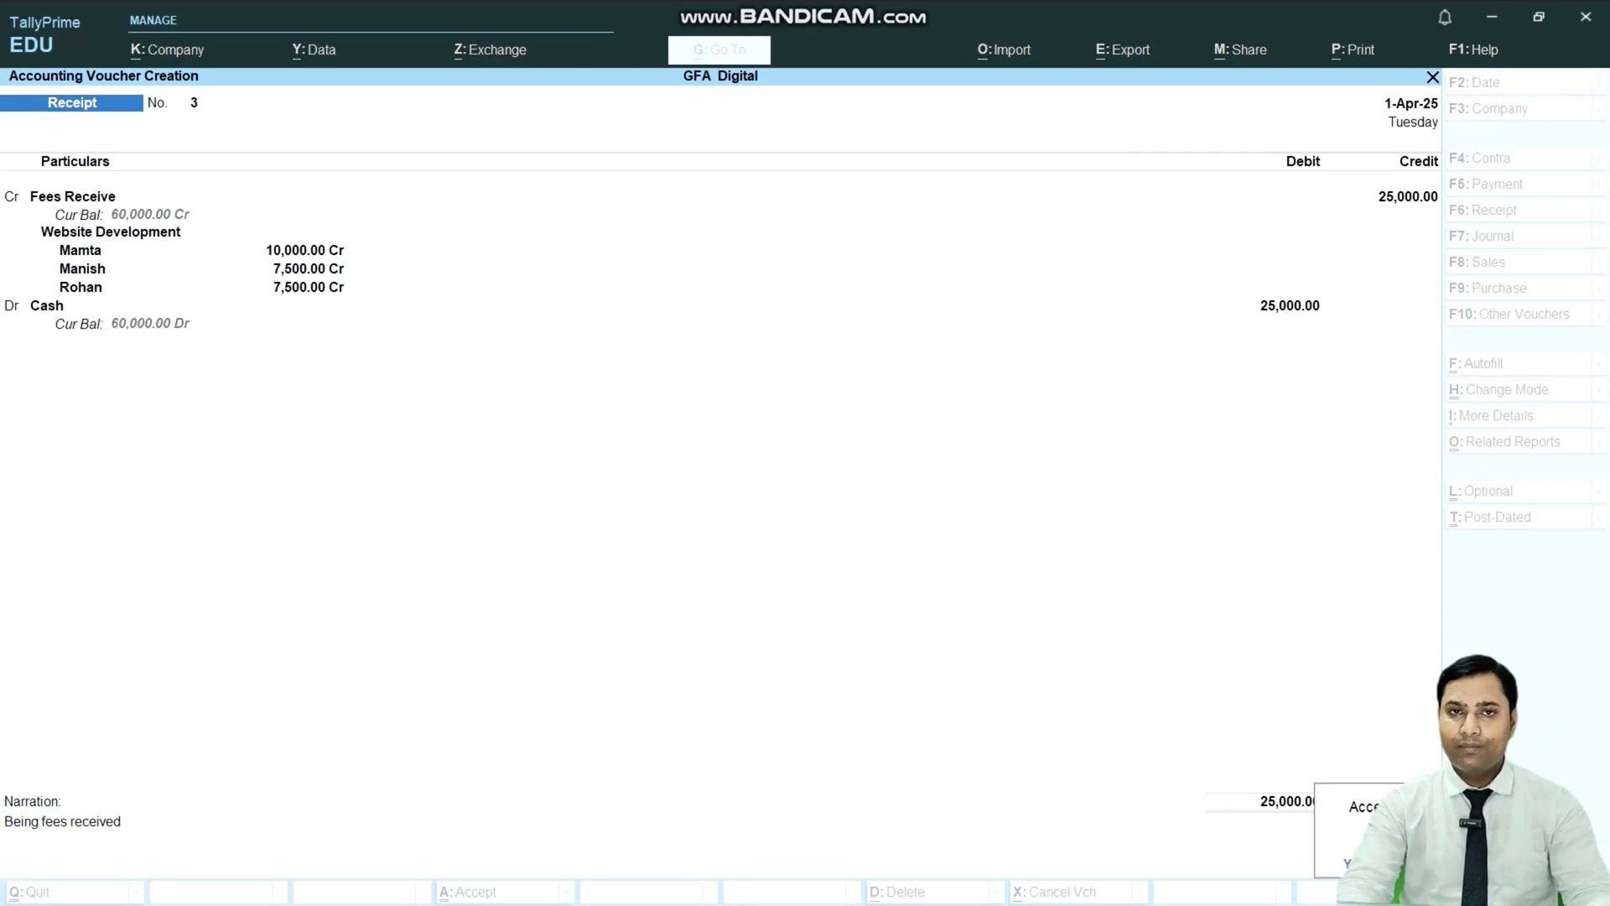
pyautogui.press('Return')
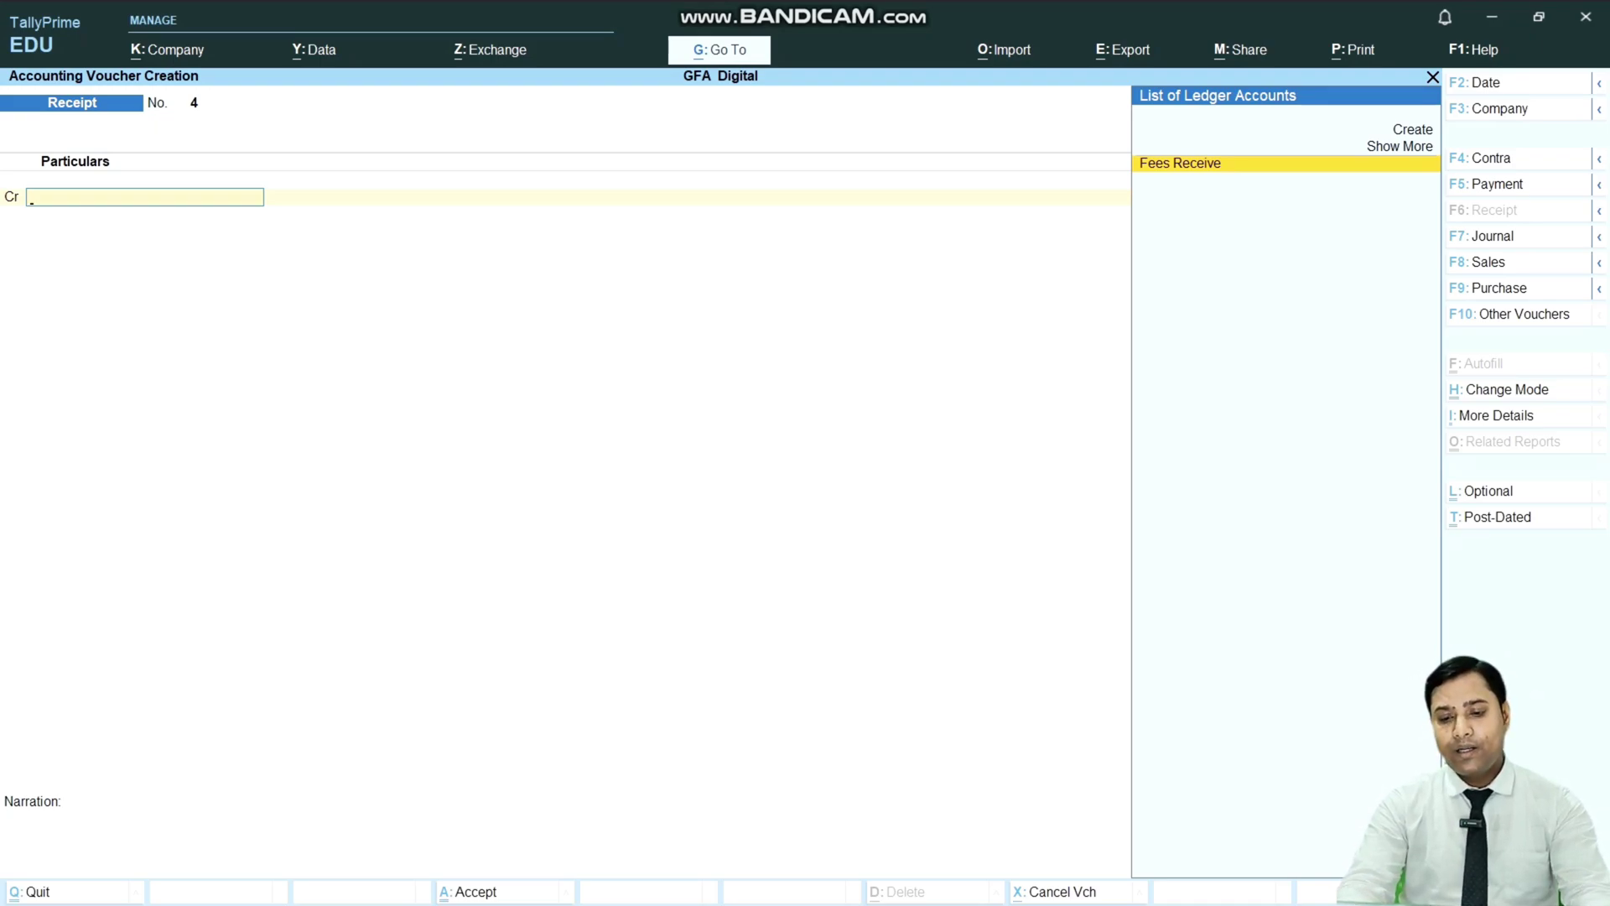
# Step: Leave voucher entry and open the list of additional reports from the Gateway of Tally
pyautogui.press('Escape')
pyautogui.press('Down')
pyautogui.press('Down')
pyautogui.press('Down')
pyautogui.press('Down')
pyautogui.press('Down')
pyautogui.press('Down')
pyautogui.press('Down')
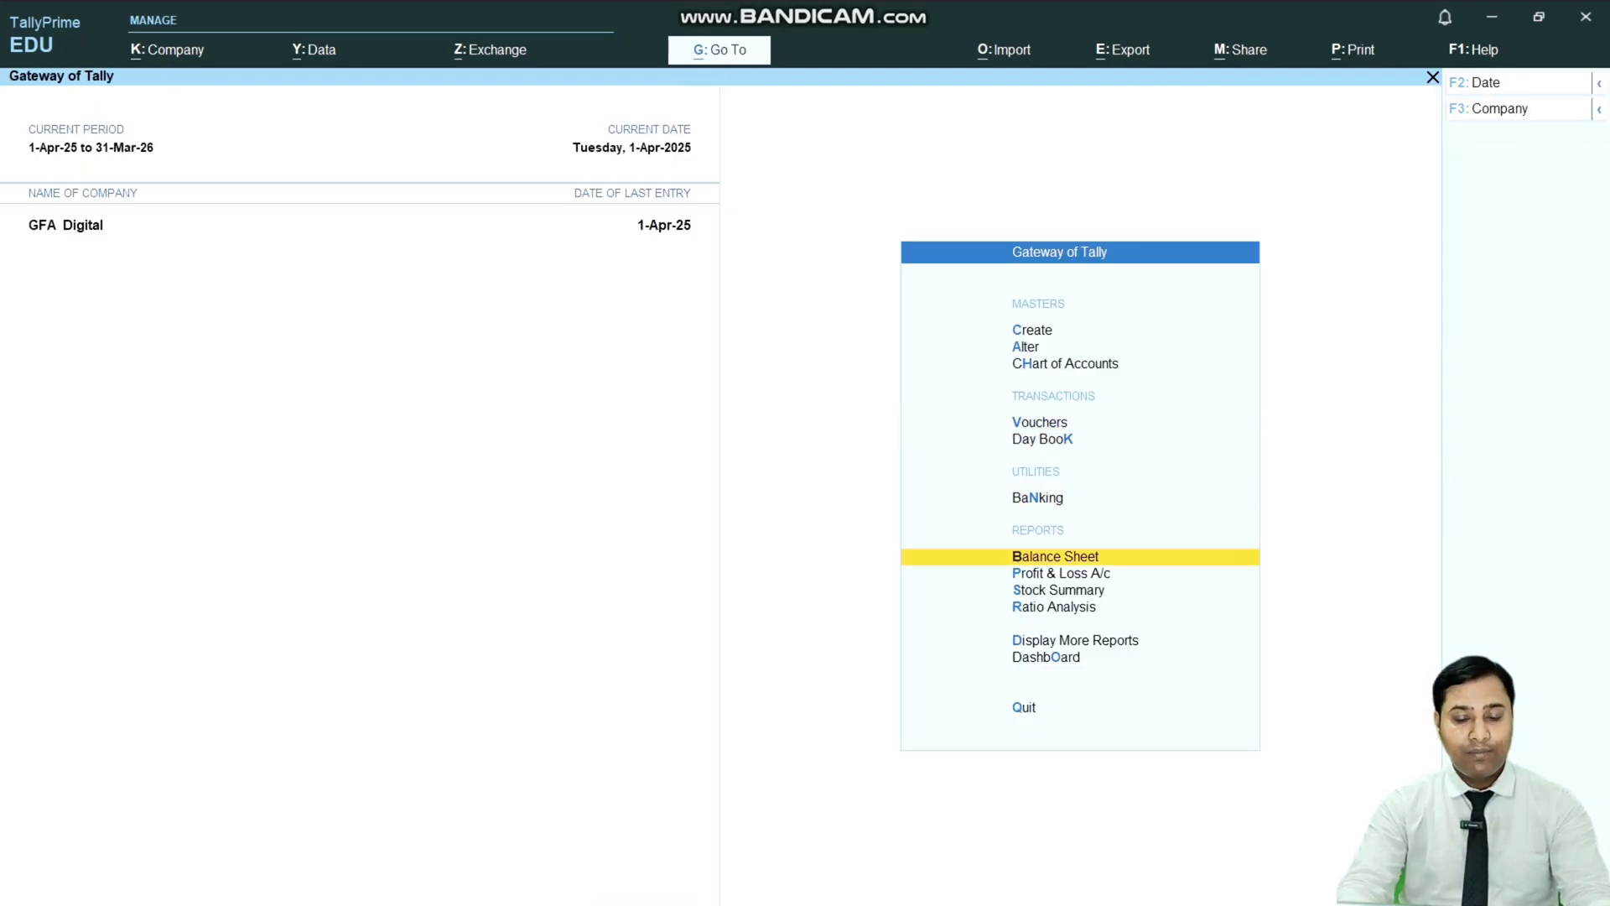
pyautogui.press('Return')
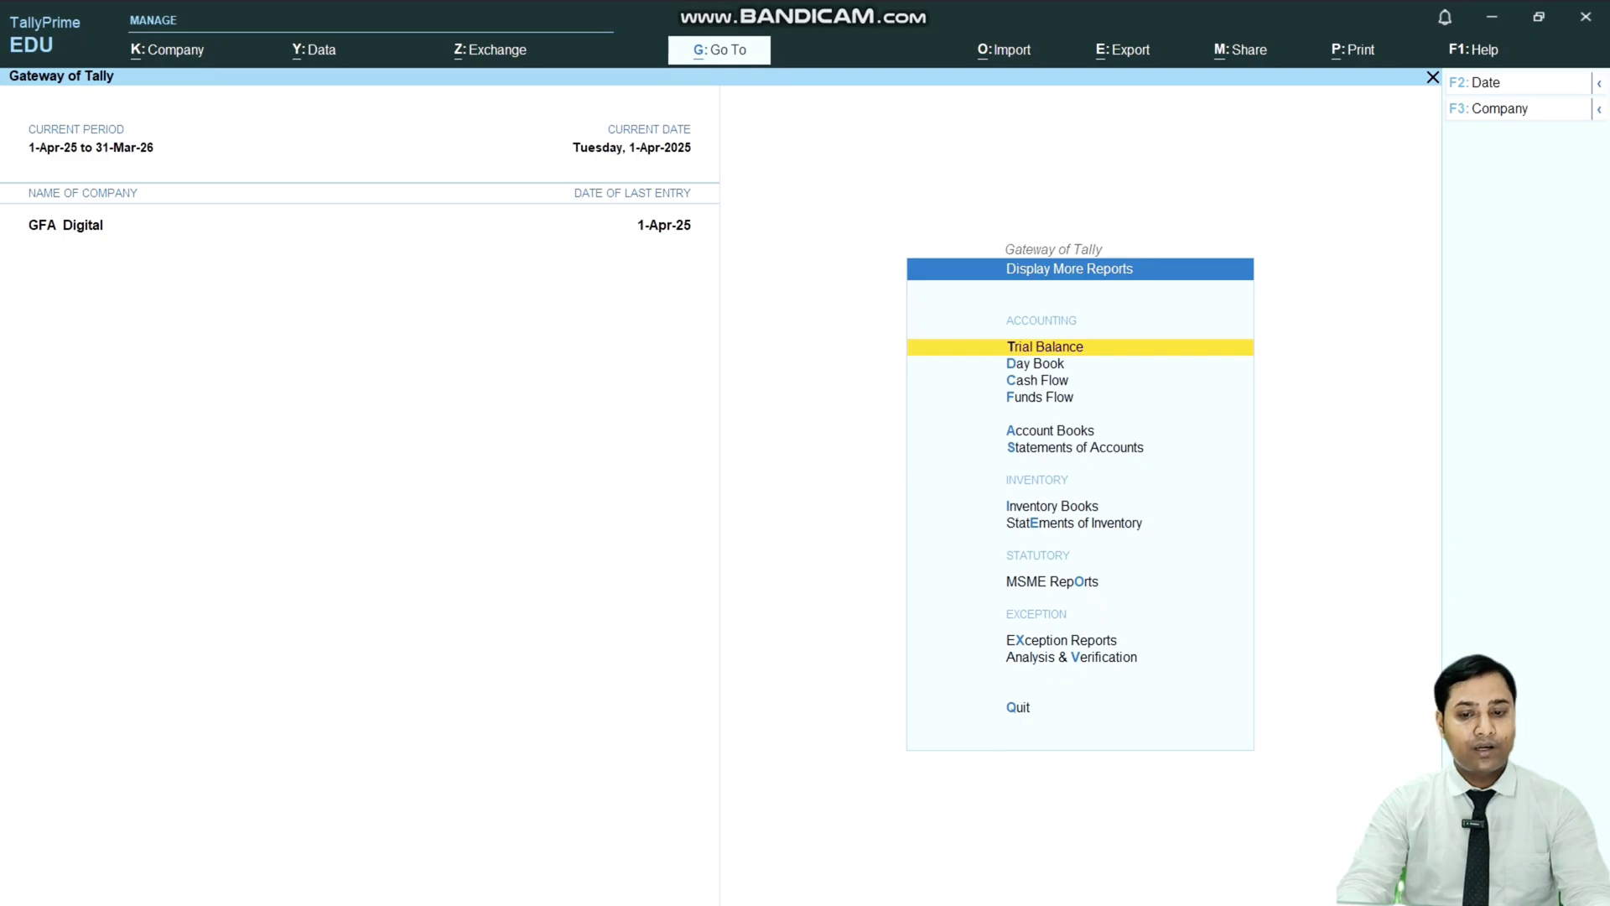
# Step: Open the Cost Centres reports within Statements of Accounts
pyautogui.press('Down')
pyautogui.press('Down')
pyautogui.press('Down')
pyautogui.press('Down')
pyautogui.press('Down')
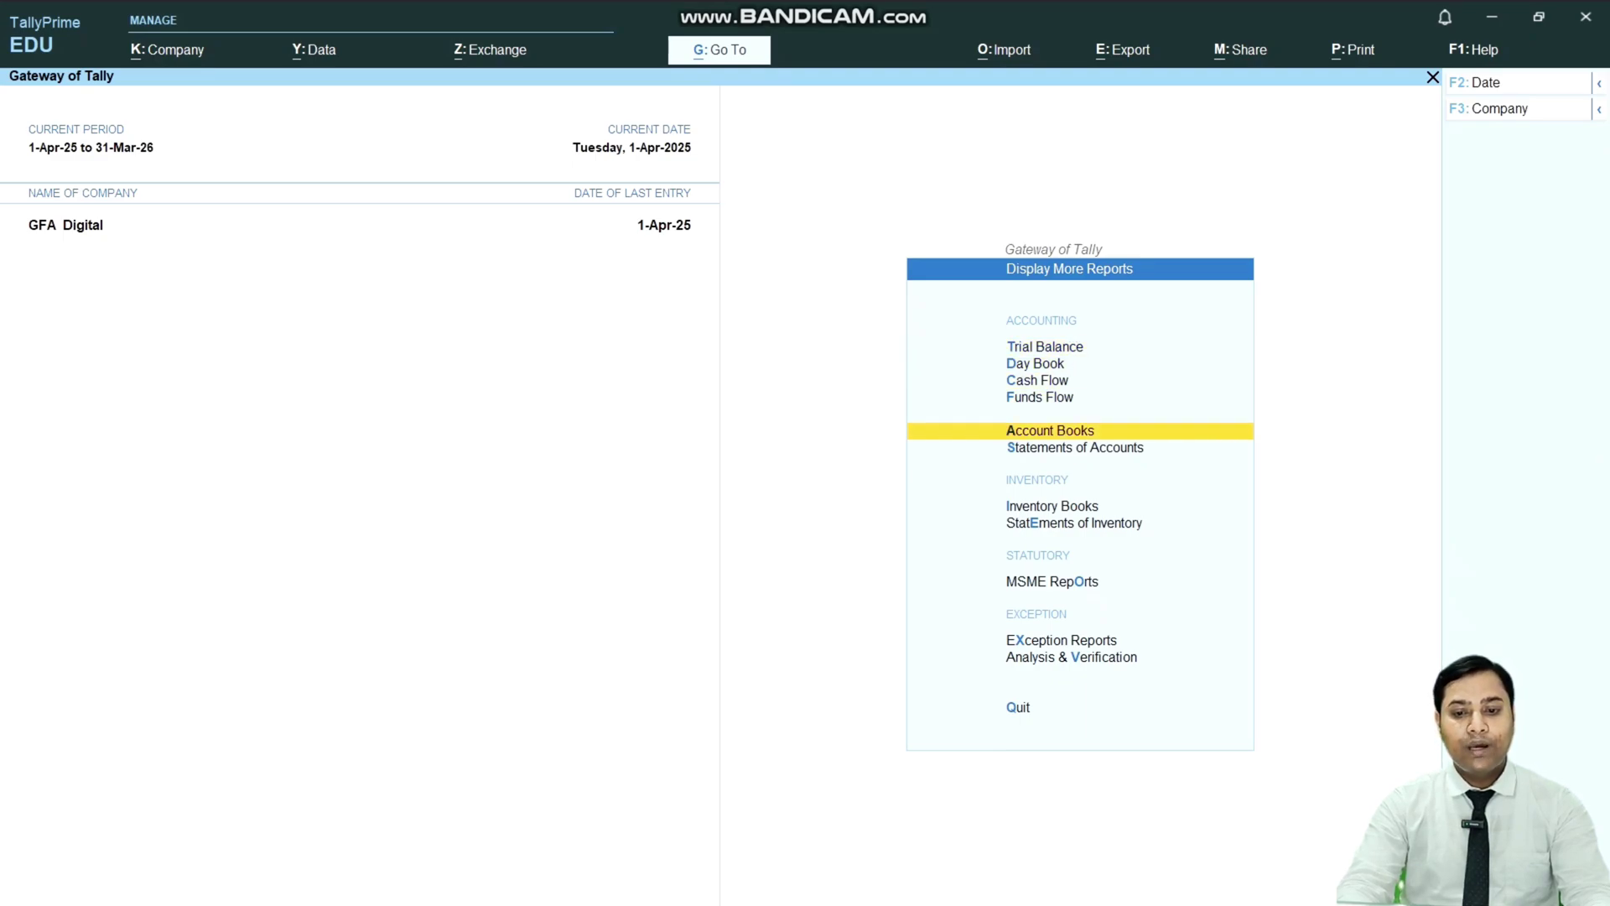
pyautogui.press('Return')
pyautogui.press('Down')
pyautogui.press('Return')
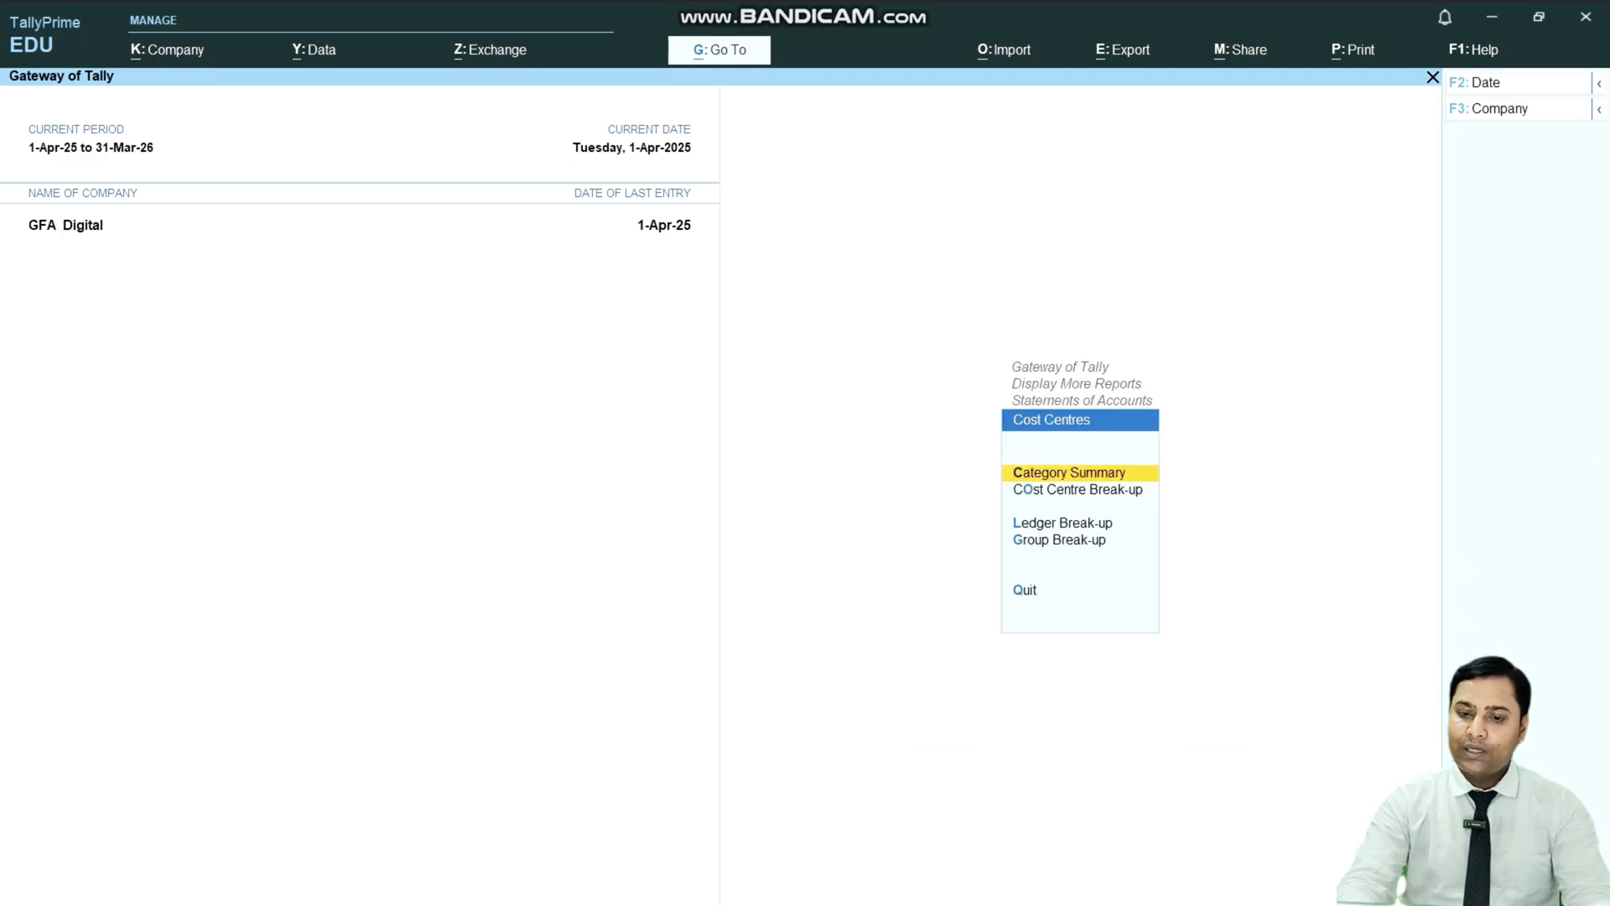
# Step: Open the cost centres' Category Summary report and review the amounts of the Digital Marketing category
pyautogui.press('Down')
pyautogui.press('Up')
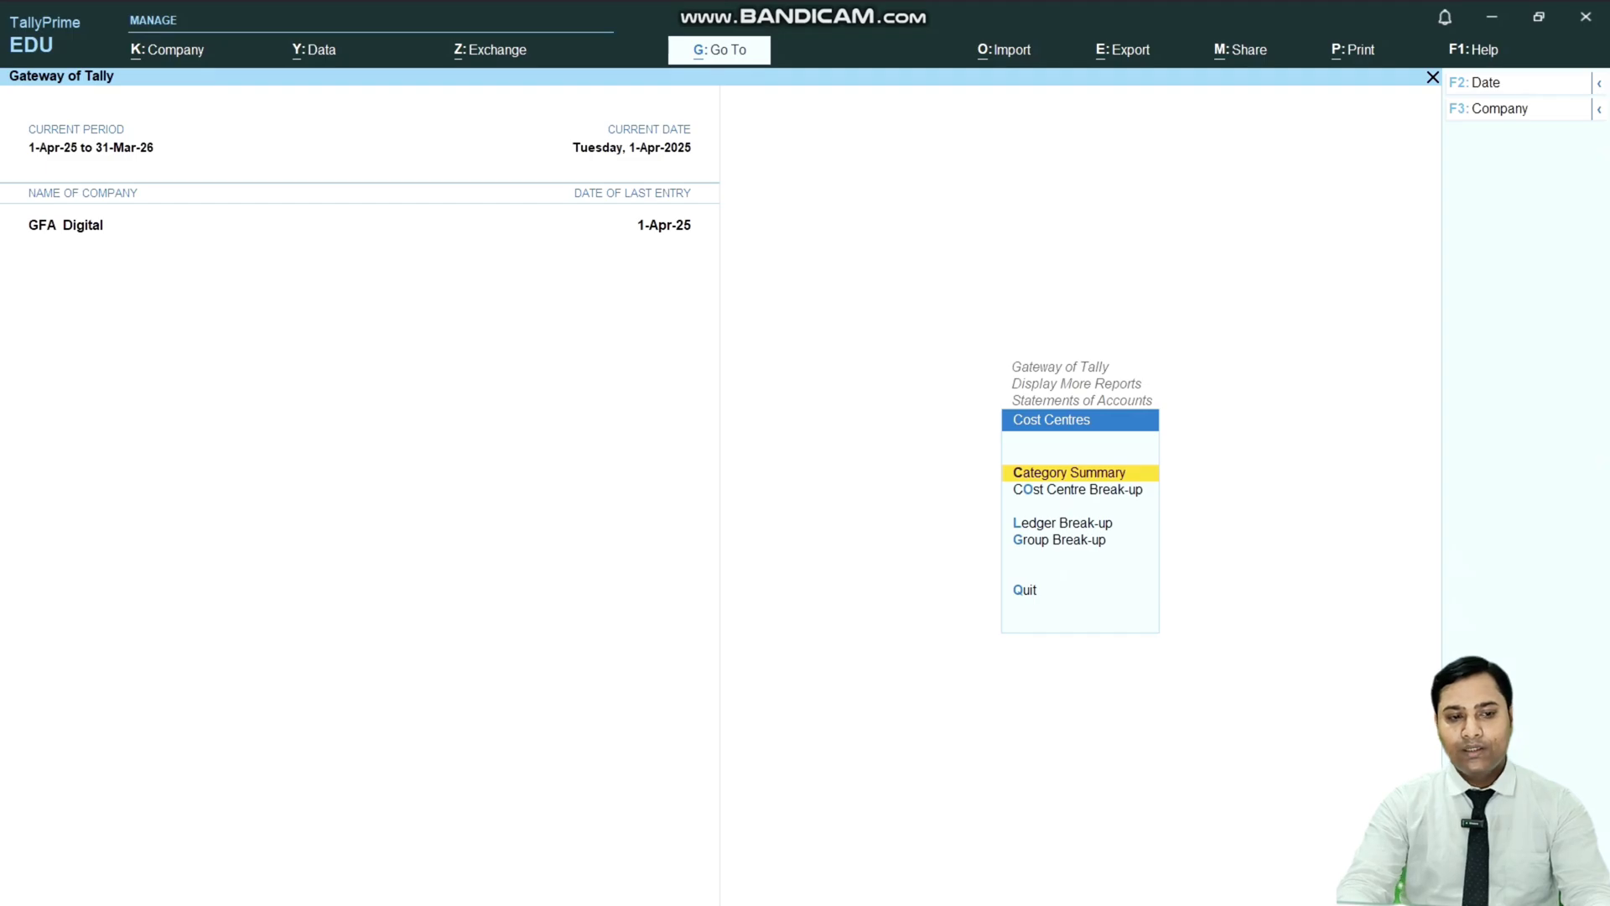
pyautogui.press('Return')
pyautogui.press('Down')
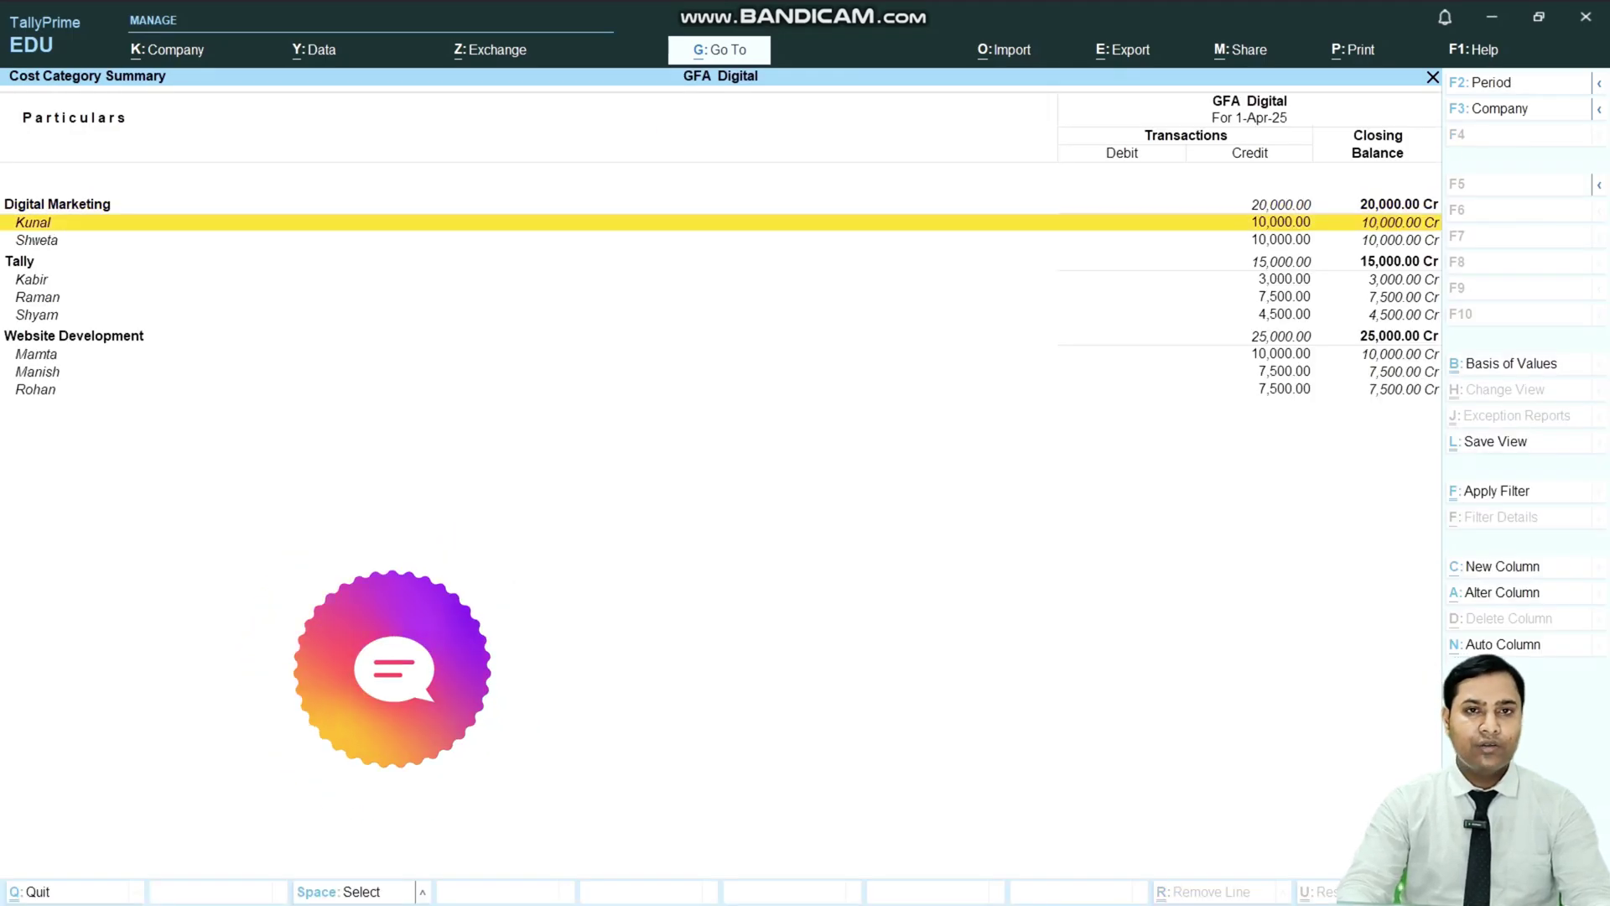
pyautogui.press('Up')
pyautogui.press('Down')
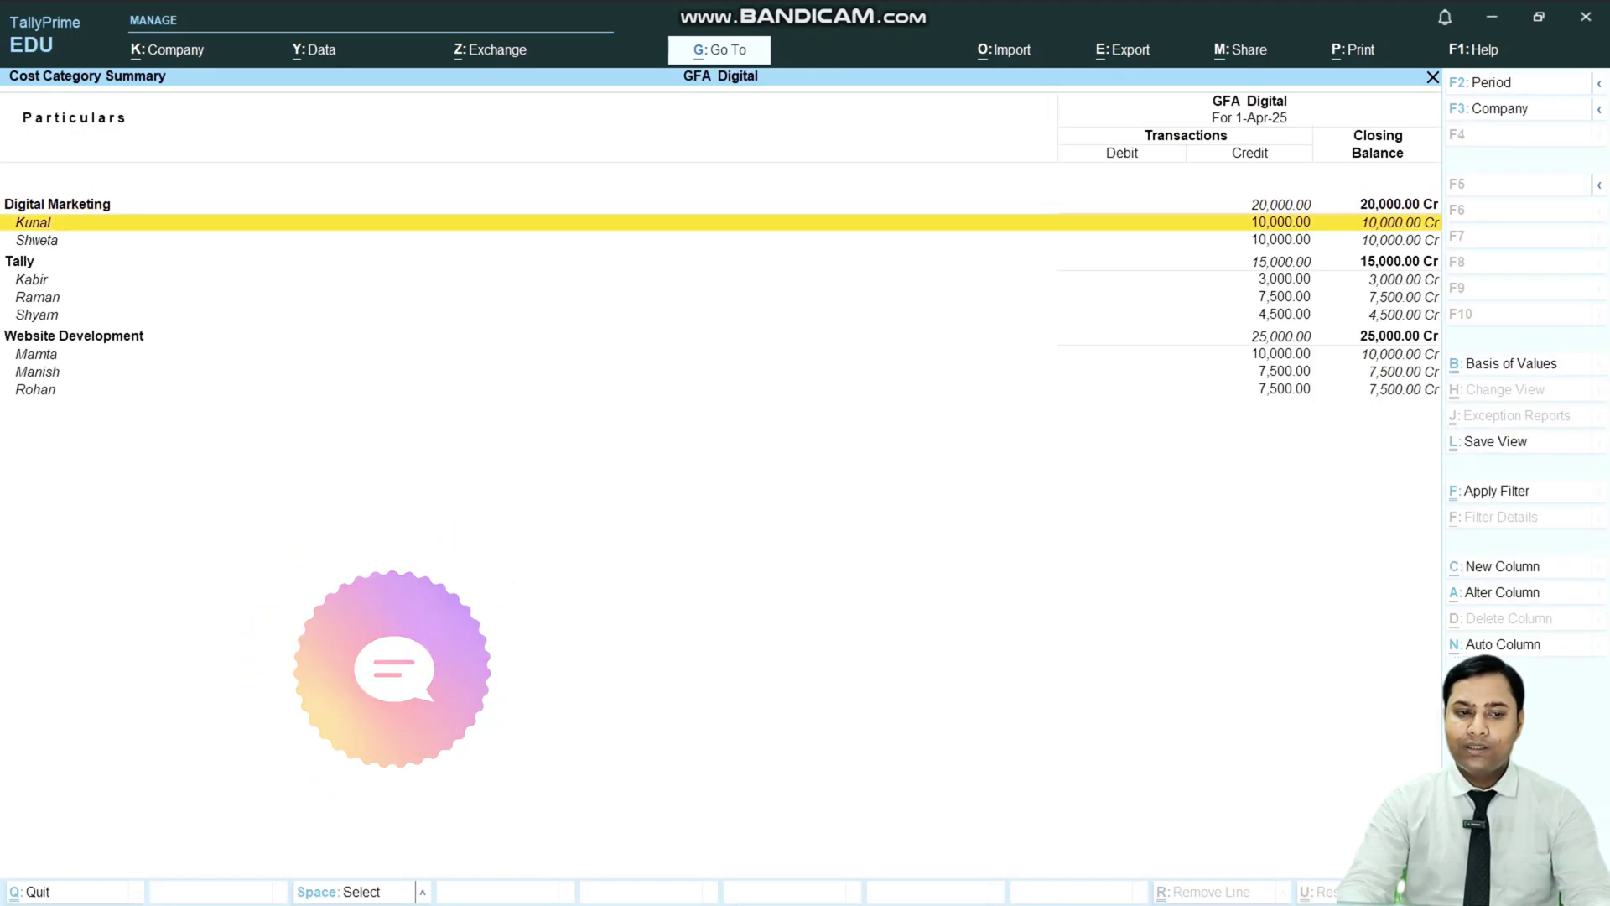
# Step: Go through the Tally category in the Category Summary and review the amount of each of its cost centres
pyautogui.press('Down')
pyautogui.press('Down')
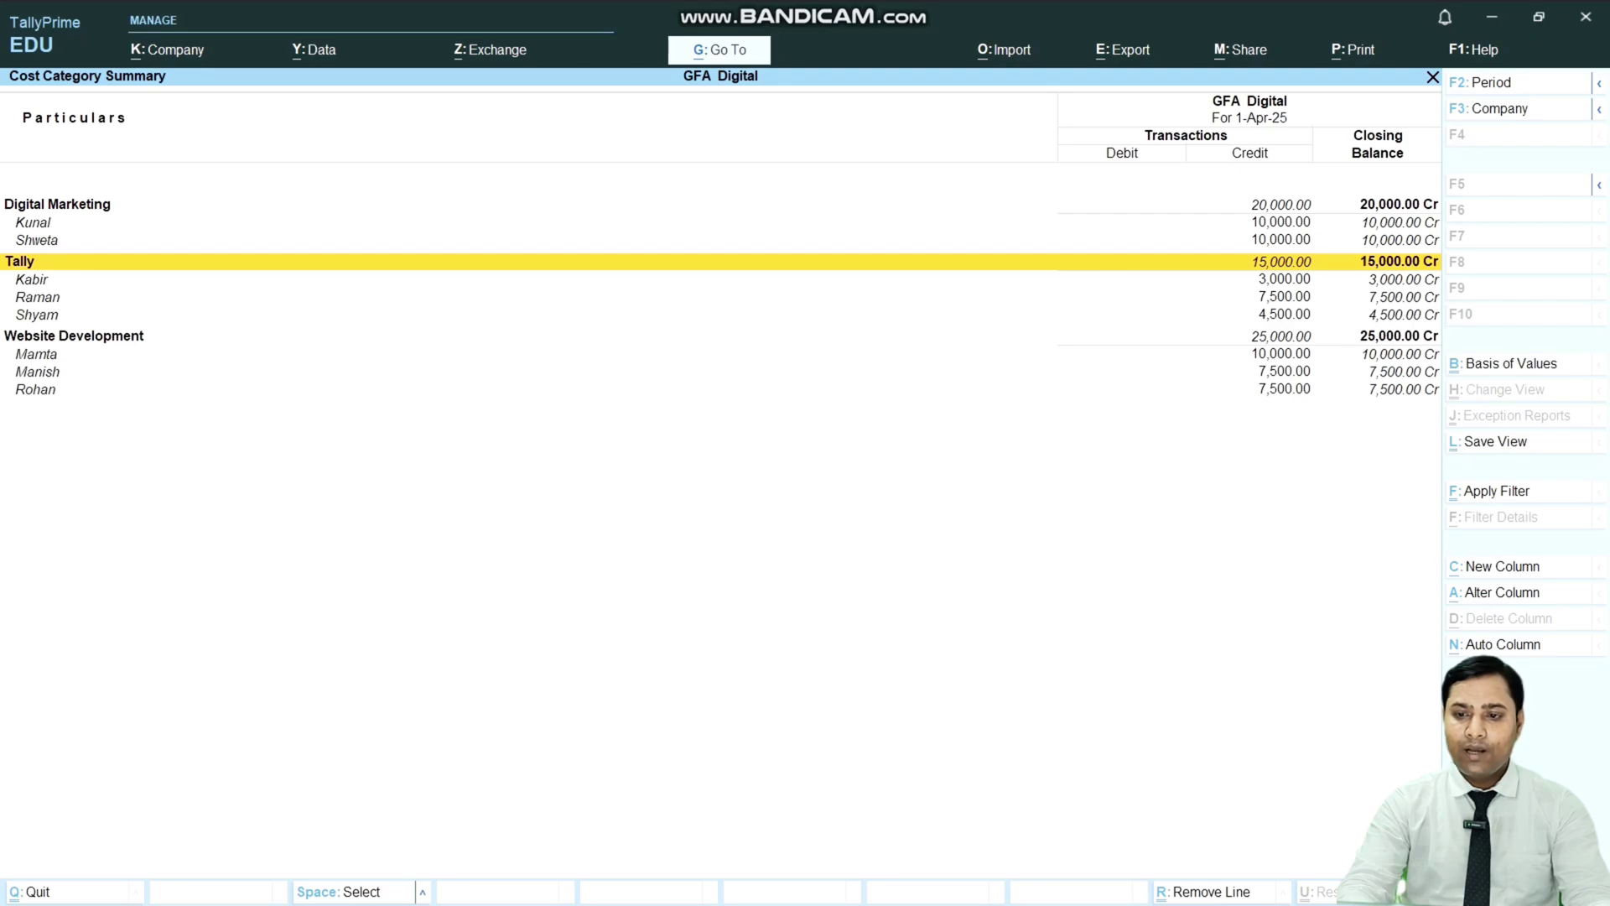
pyautogui.press('Down')
pyautogui.press('Up')
pyautogui.press('Down')
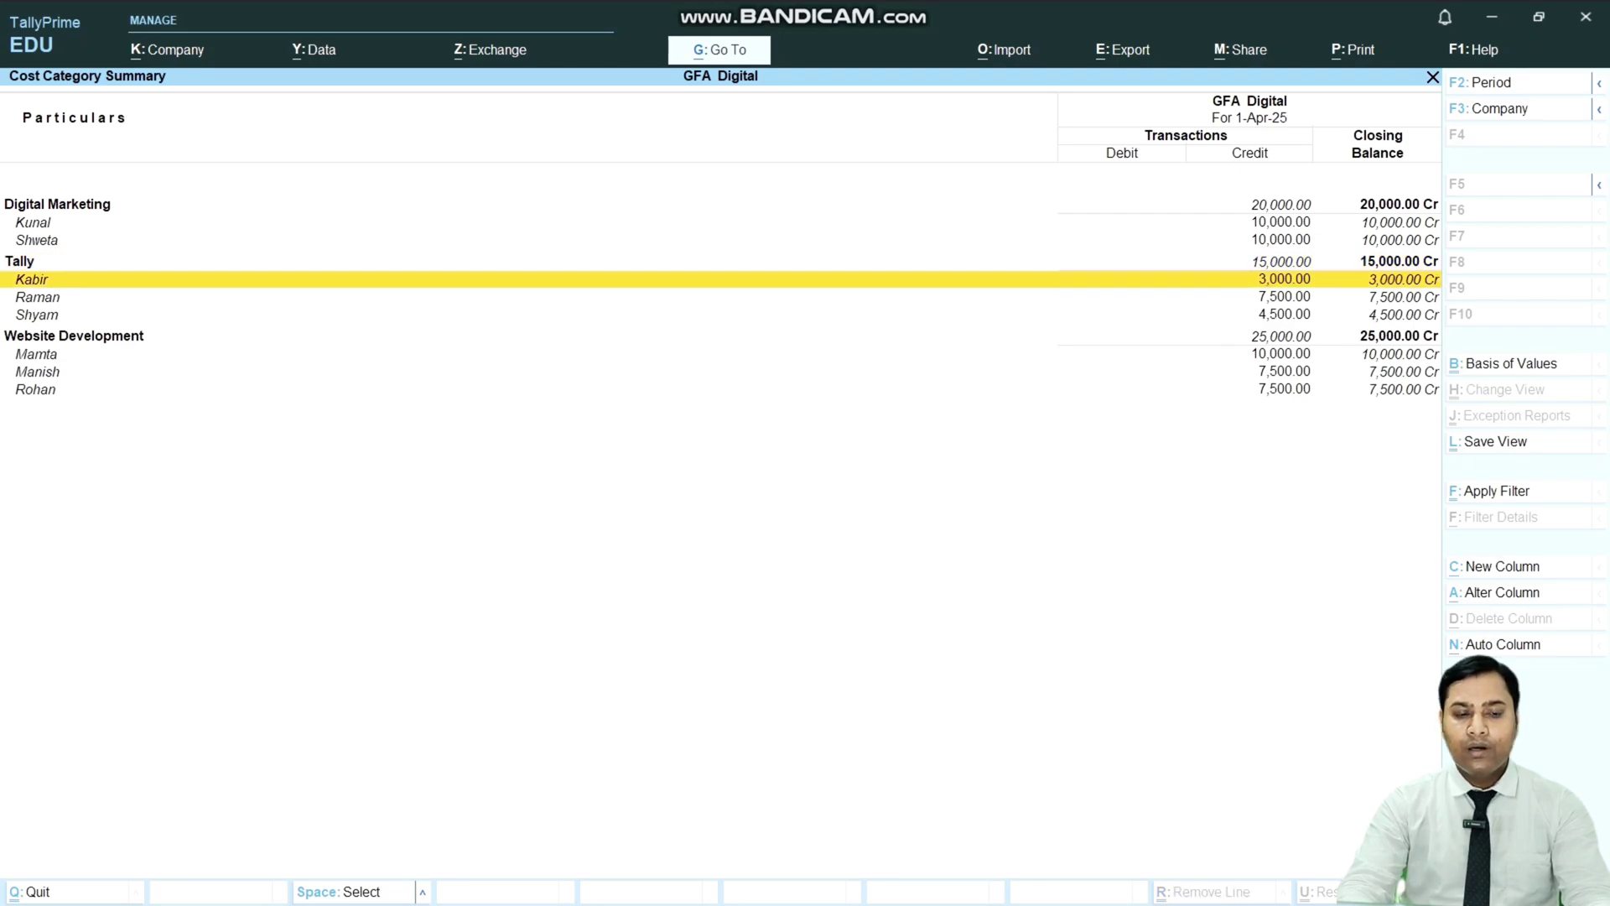
pyautogui.press('Down')
pyautogui.press('Down')
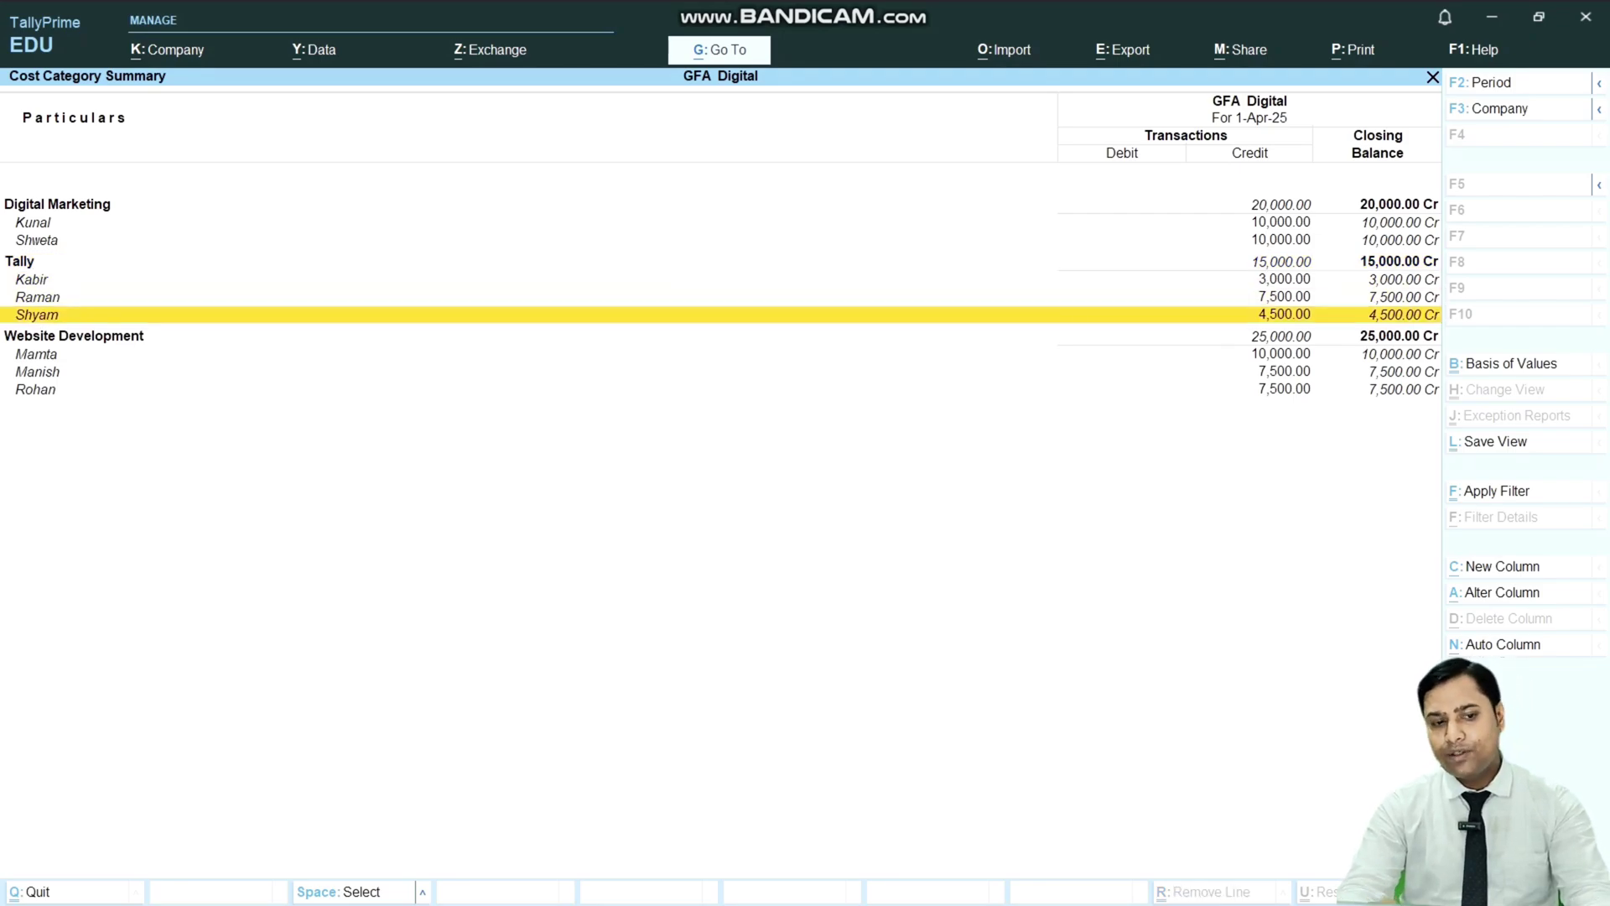
# Step: Close the Category Summary and return to the Gateway of Tally
pyautogui.press('Escape')
pyautogui.press('Escape')
pyautogui.press('Escape')
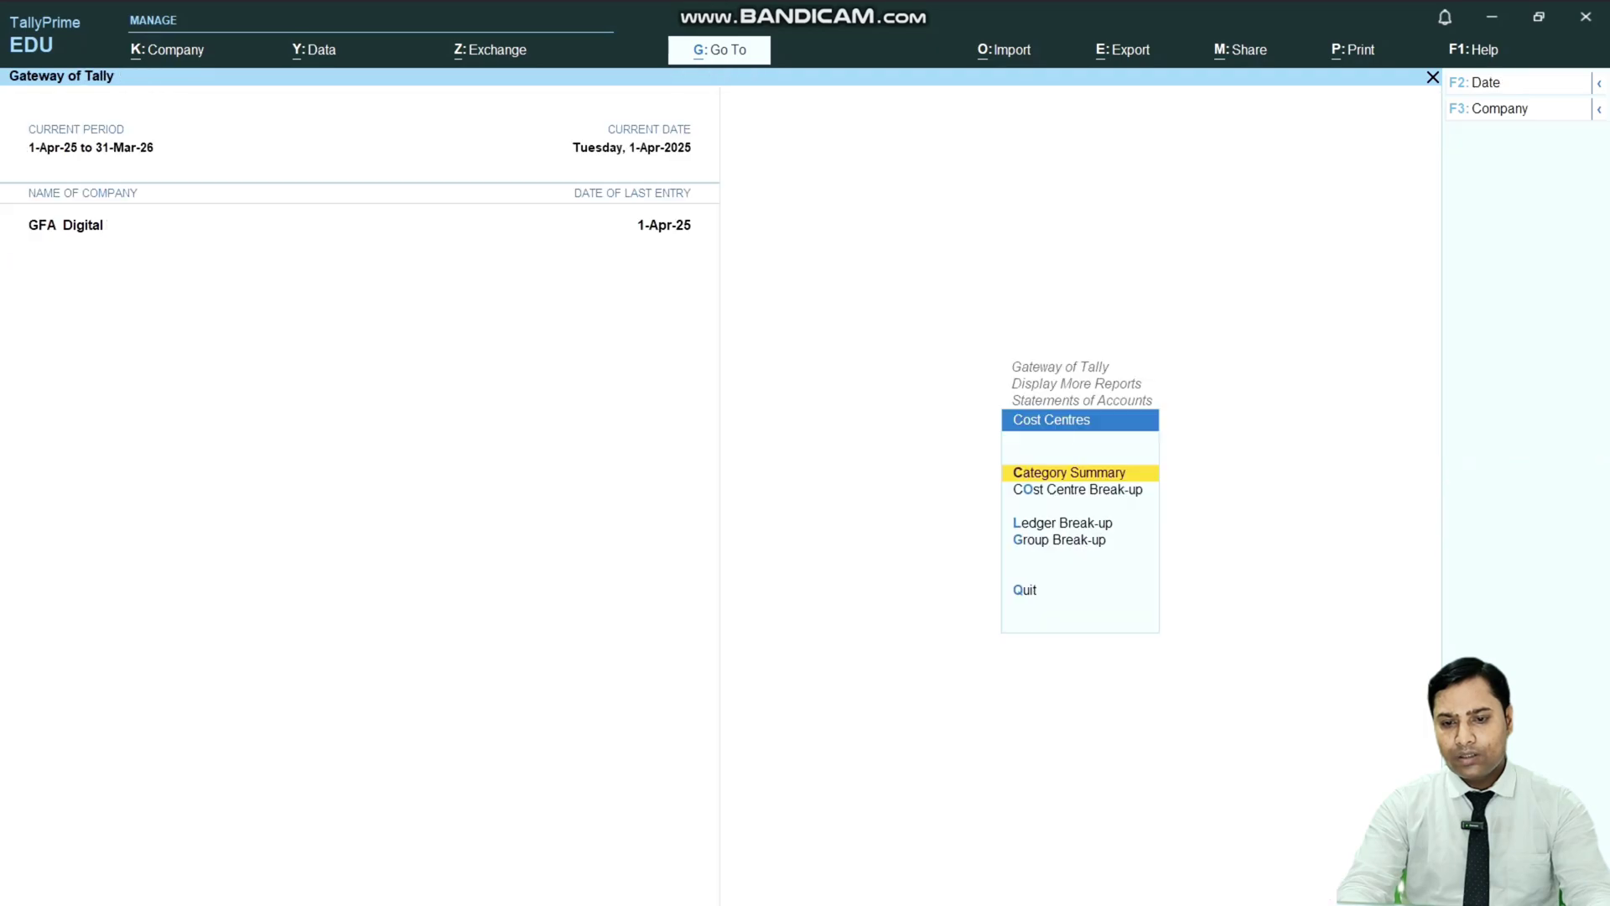
pyautogui.press('Escape')
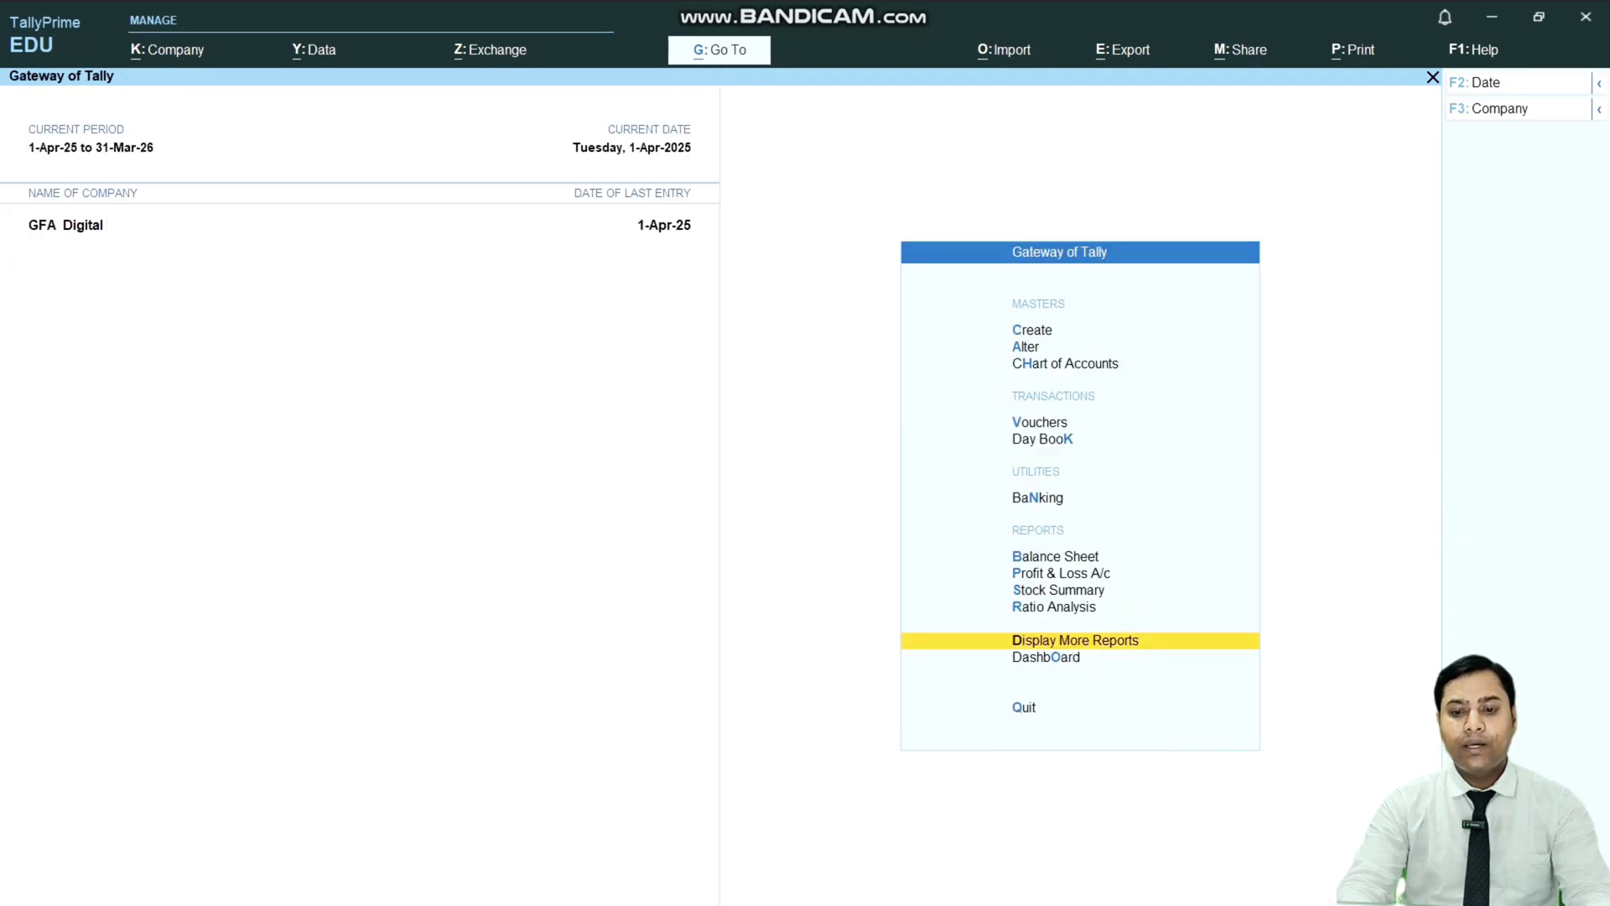
# Step: Open the Profit & Loss A/c in detailed view and examine Fees Receive under Indirect Incomes
pyautogui.press('Up')
pyautogui.press('Up')
pyautogui.press('Up')
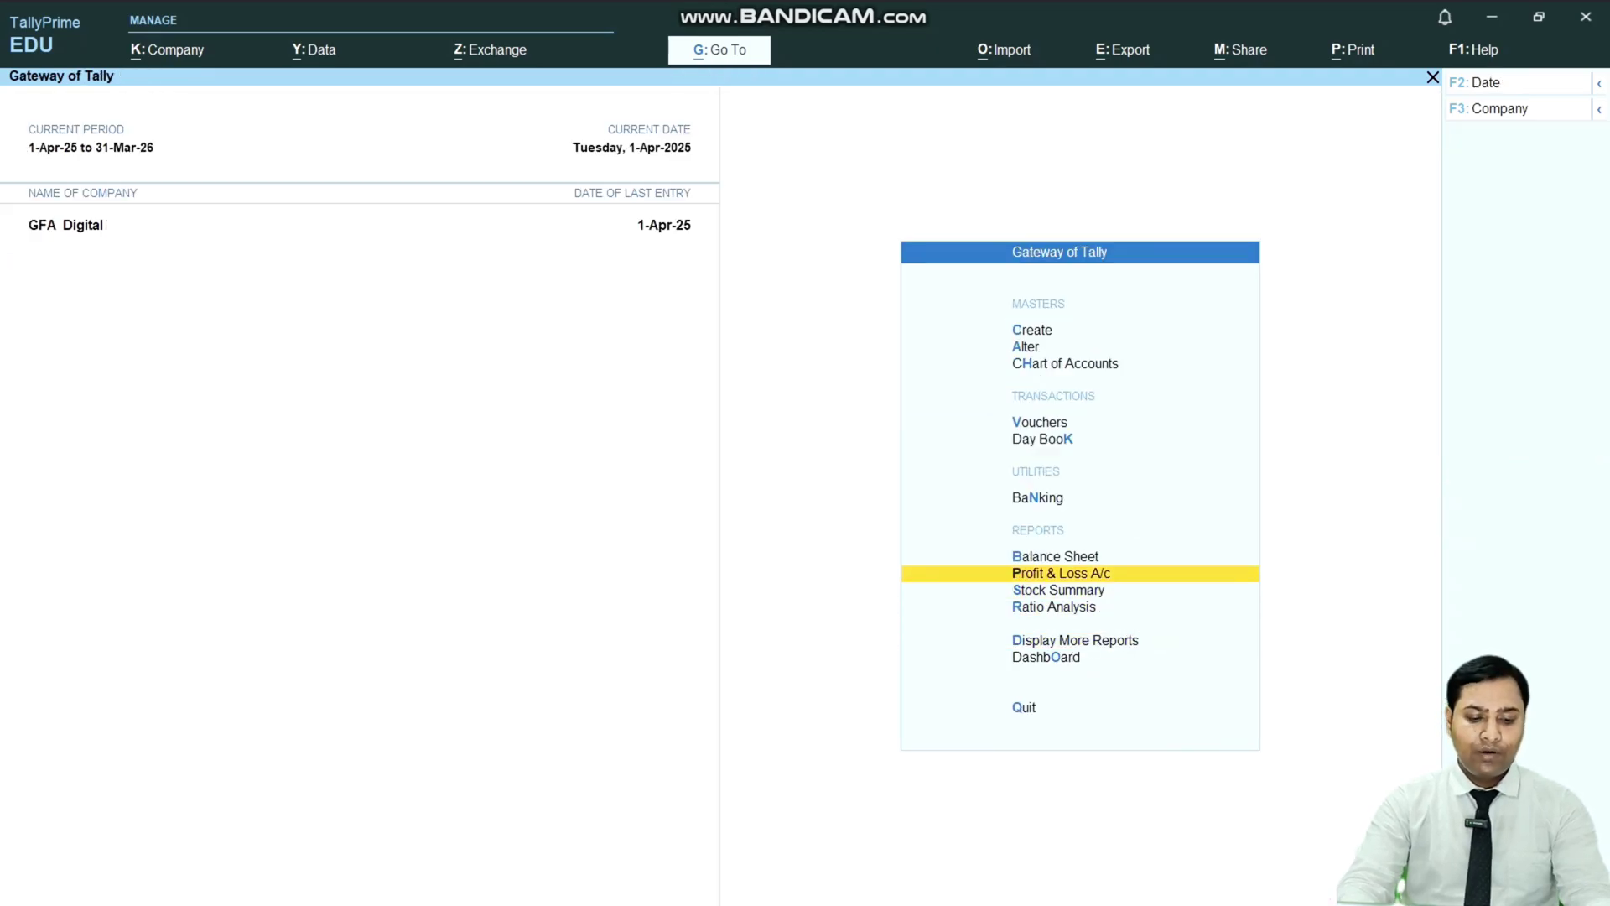
pyautogui.press('Return')
pyautogui.hotkey('alt', 'F5')
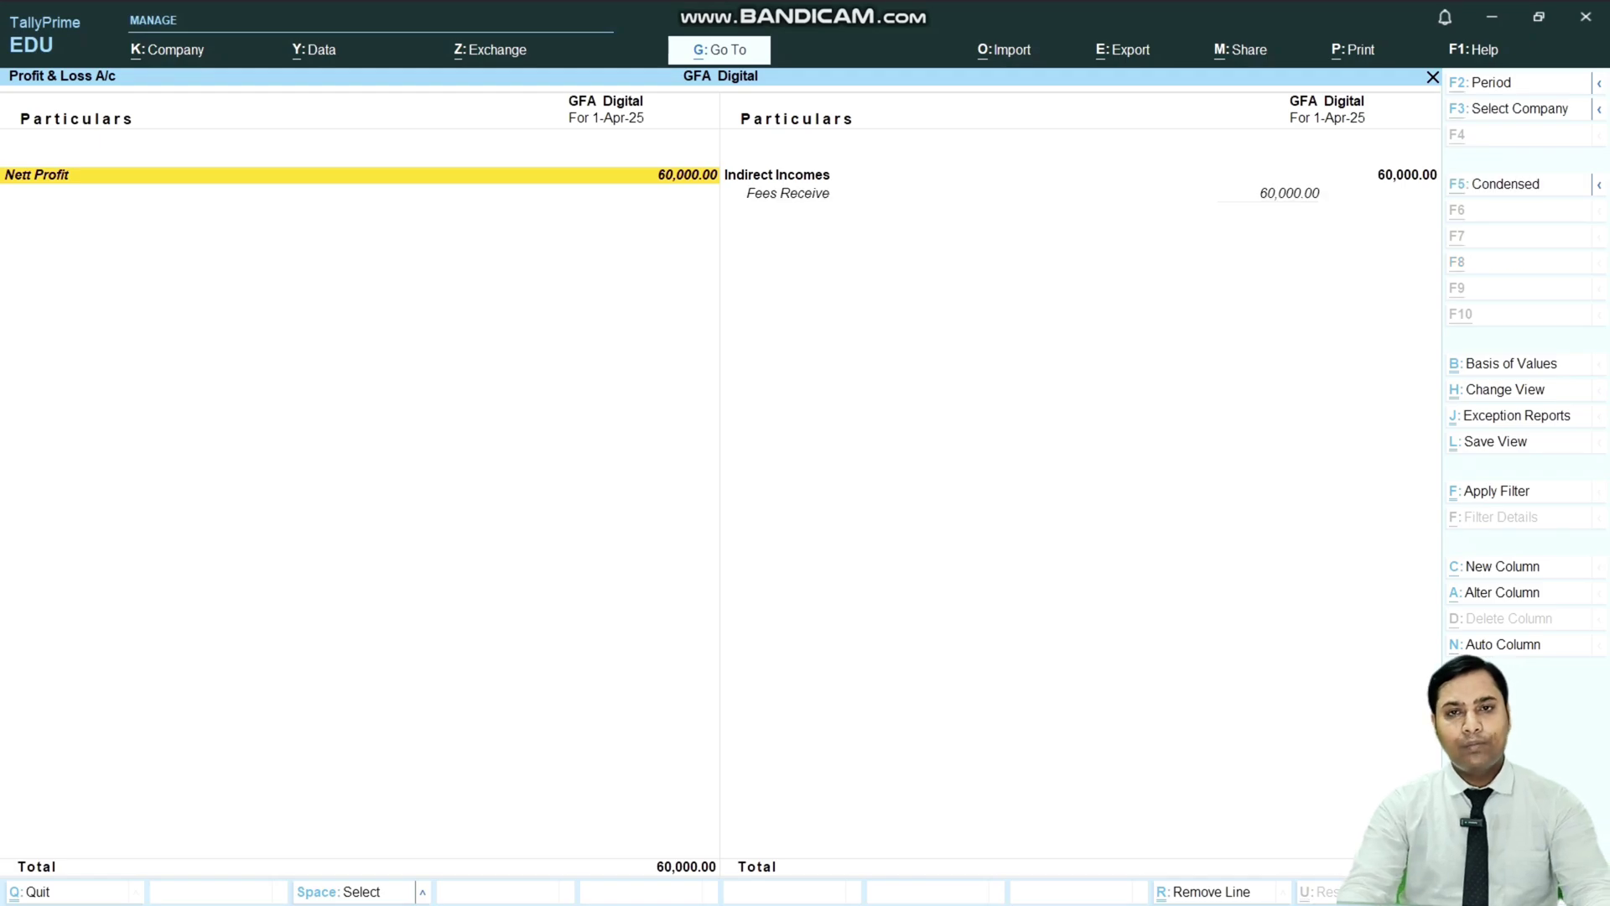
pyautogui.press('Right')
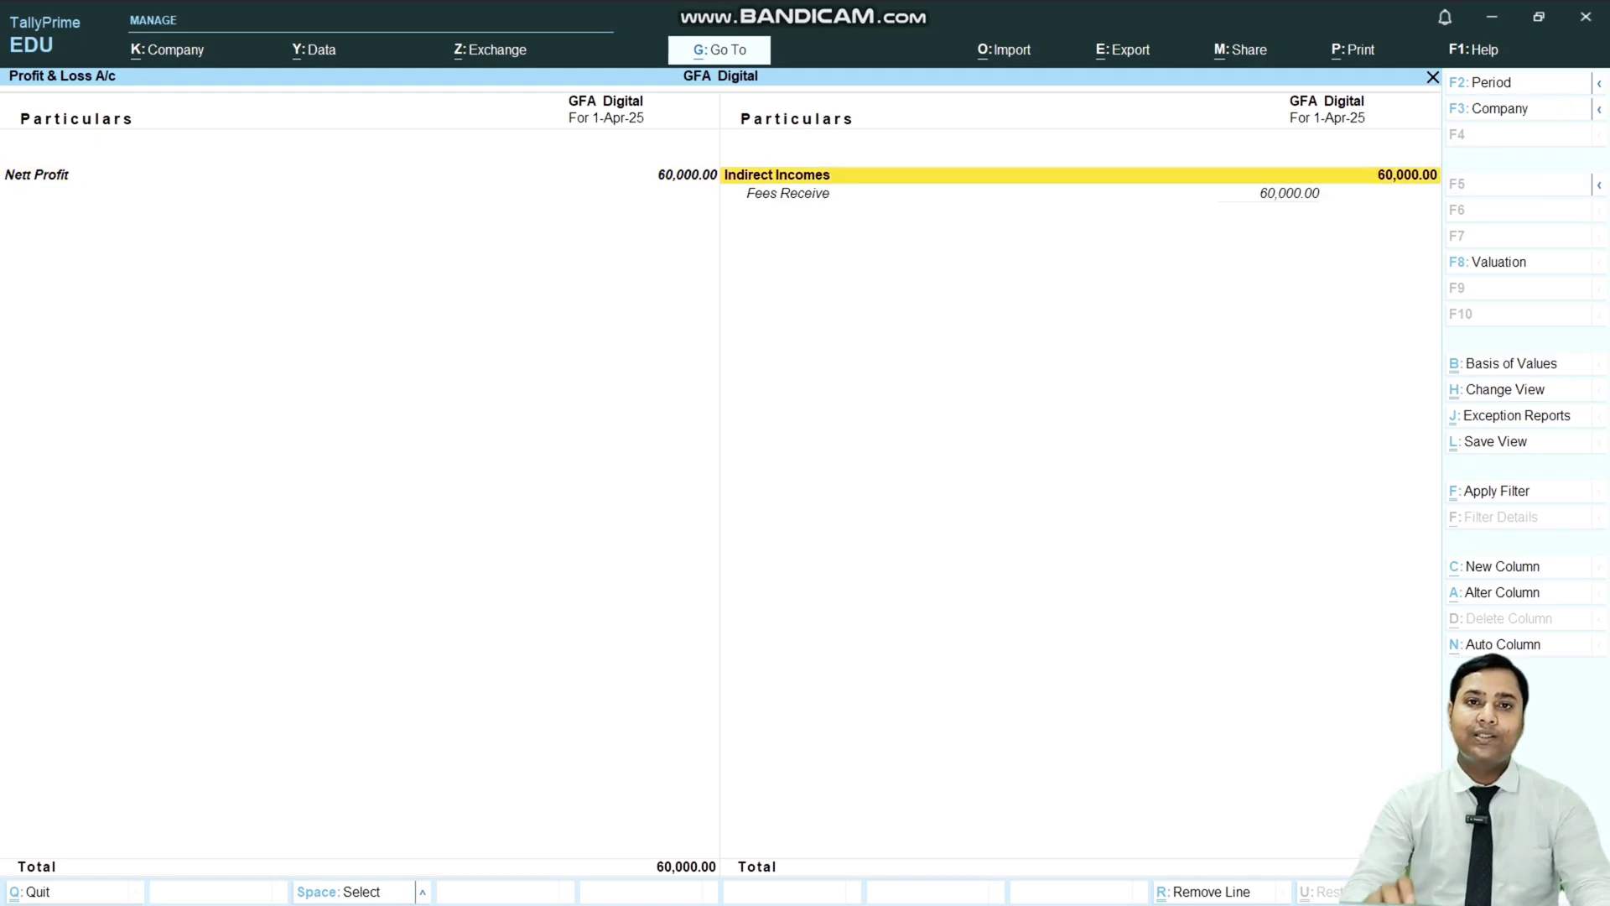
pyautogui.press('Down')
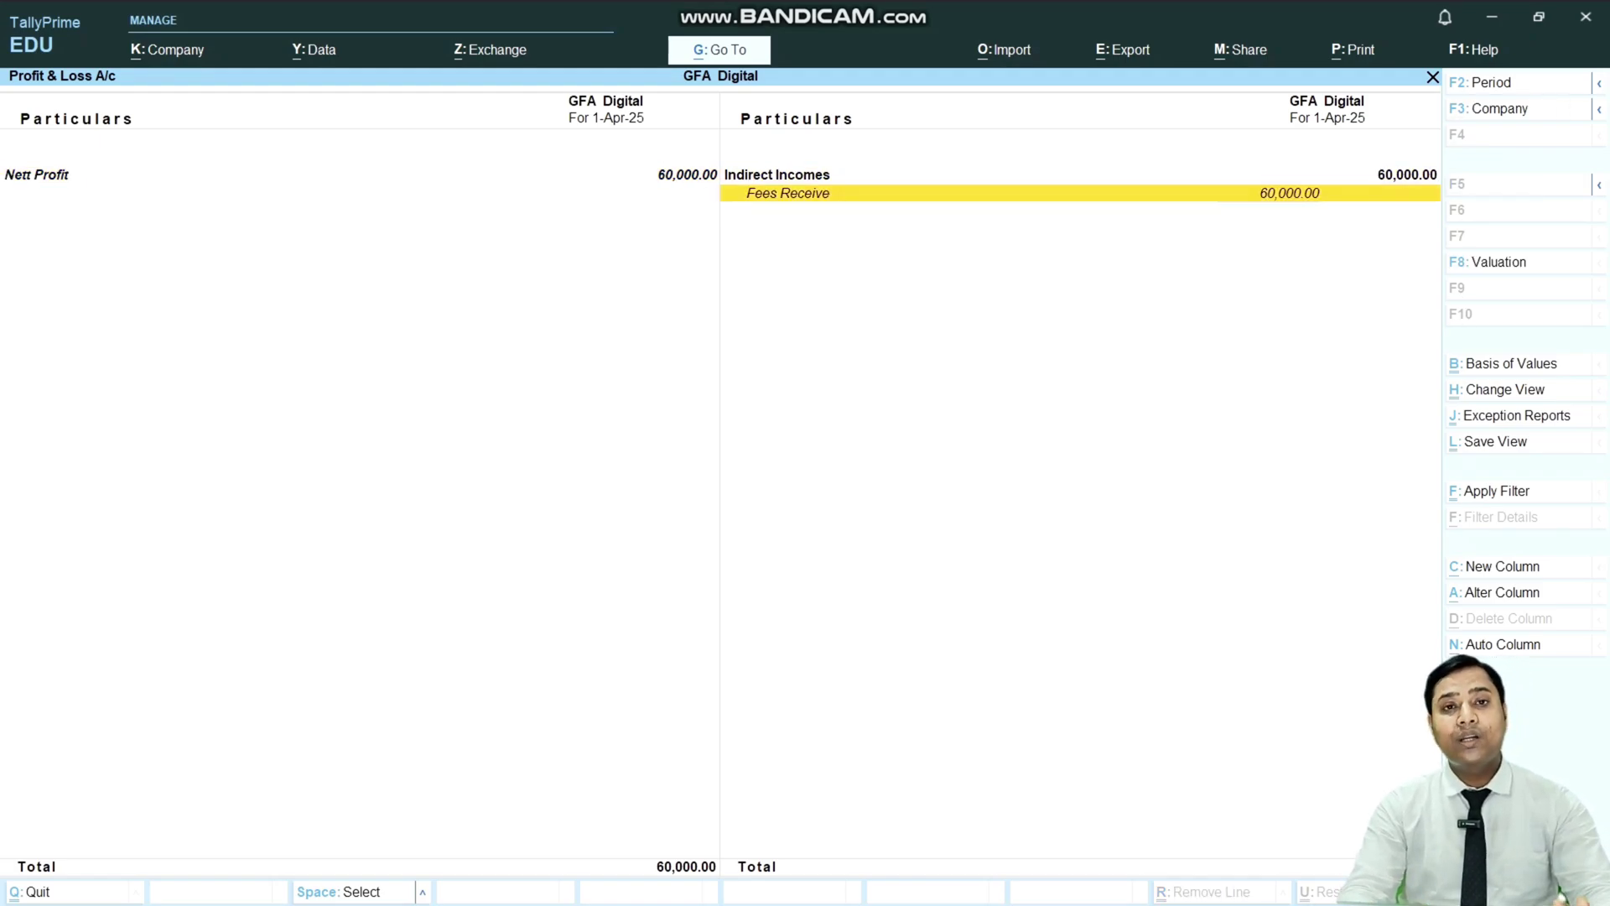